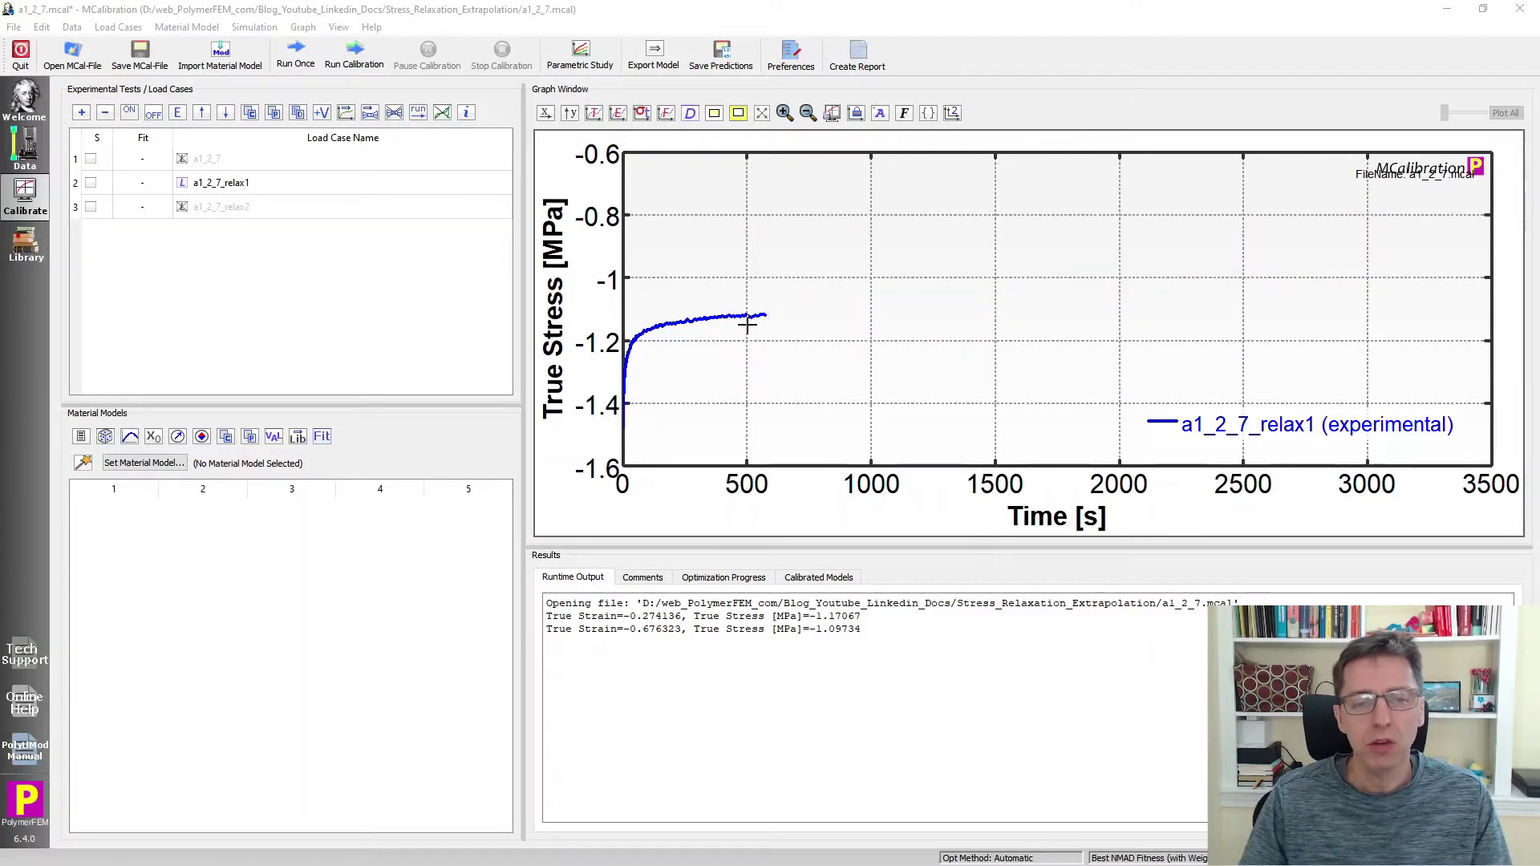
Step: Quit the current a1_2_7.mcal calibration without saving it
{"action": "left_click", "coordinate": [383, 329]}
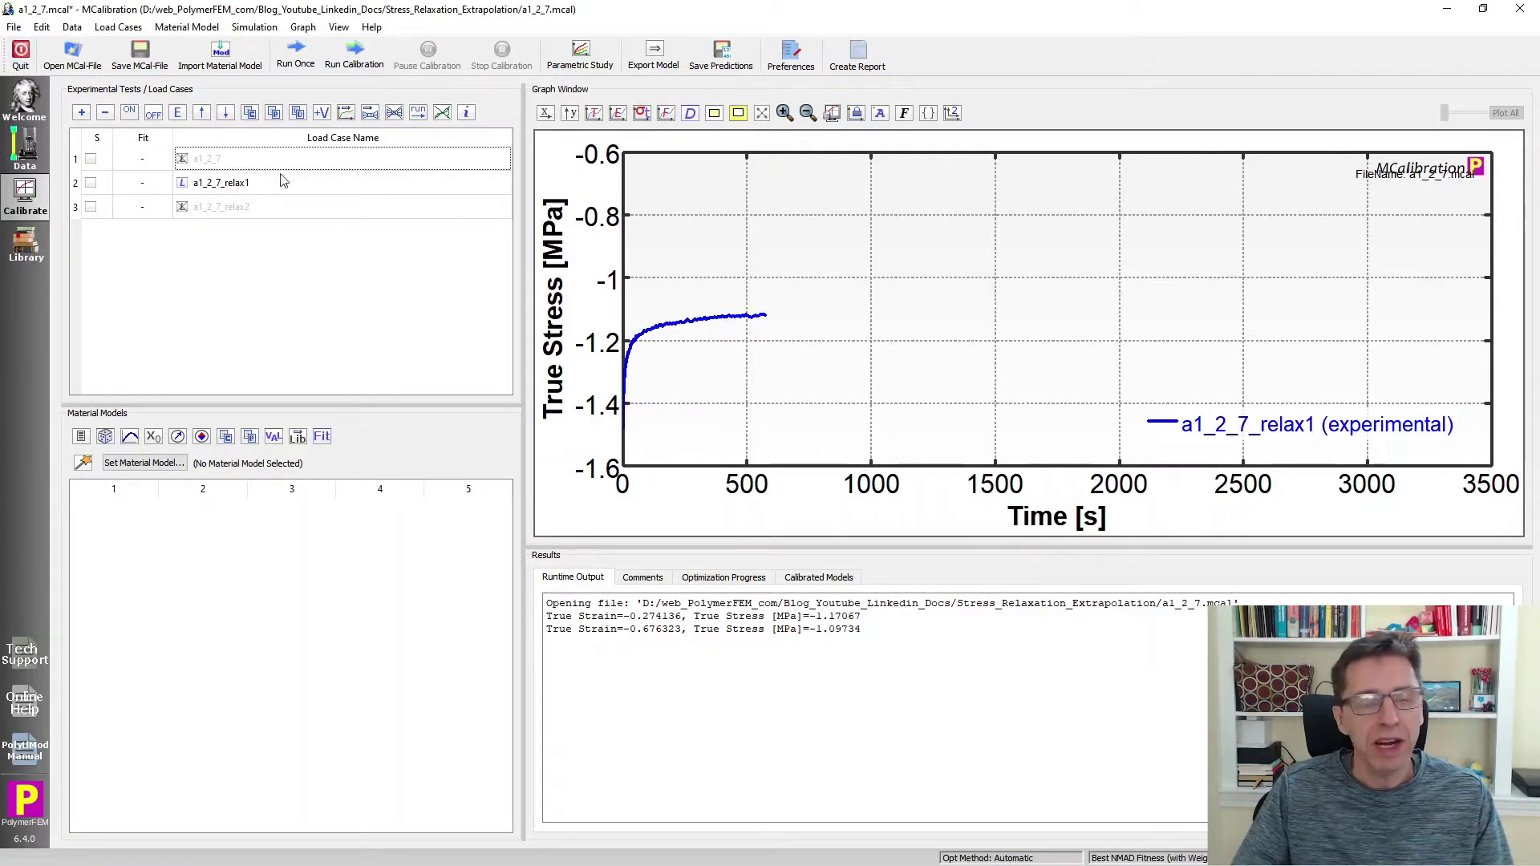
{"action": "left_click", "coordinate": [20, 55]}
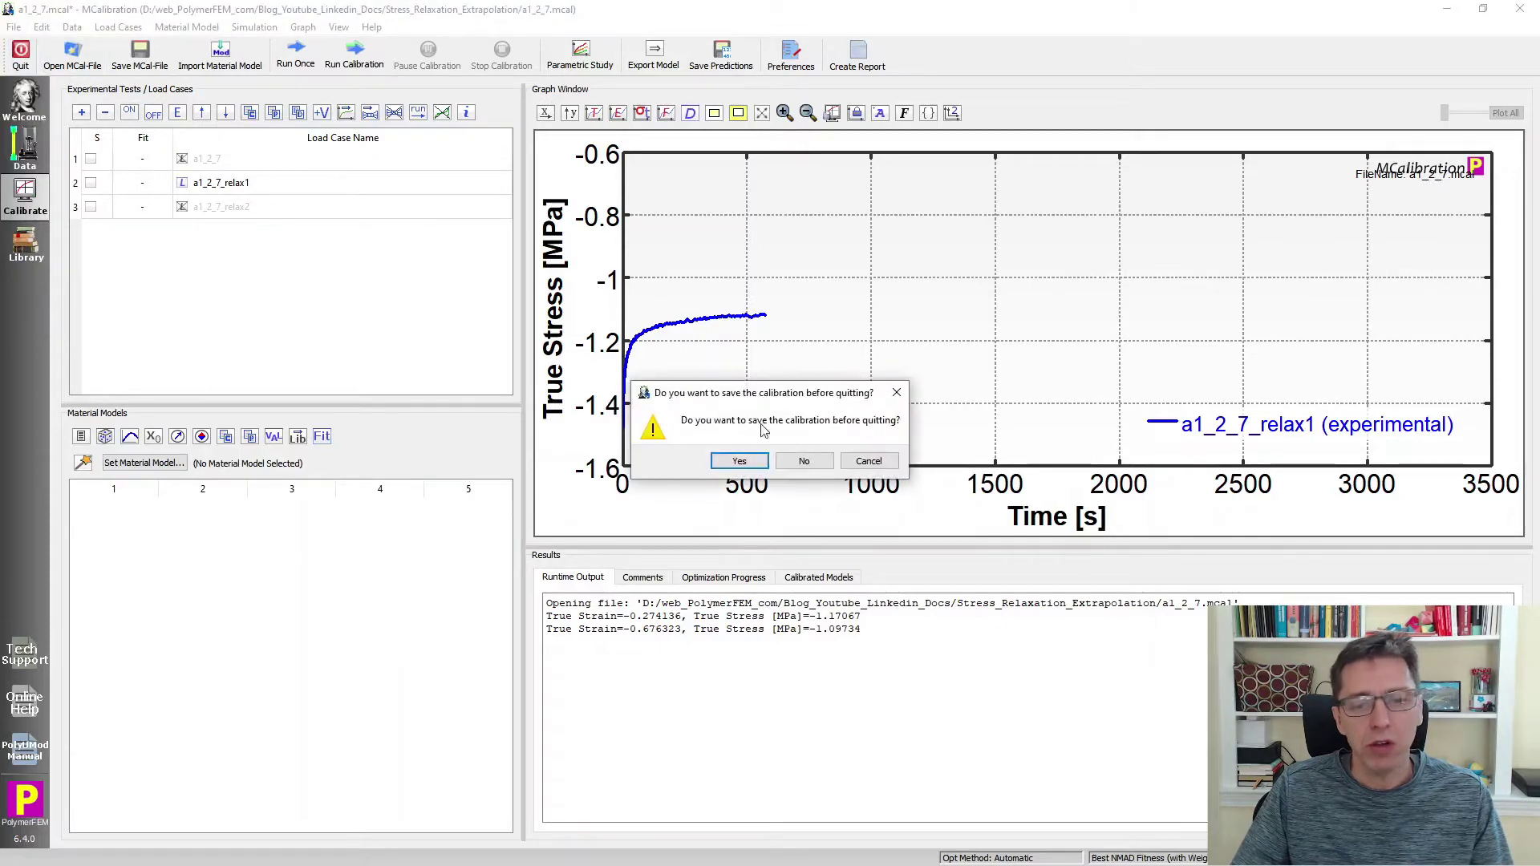
{"action": "left_click", "coordinate": [801, 461]}
Step: Open the raw data file a1_2_7.txt in Notepad++, examine its header and data columns, and close it
{"action": "double_click", "coordinate": [279, 179]}
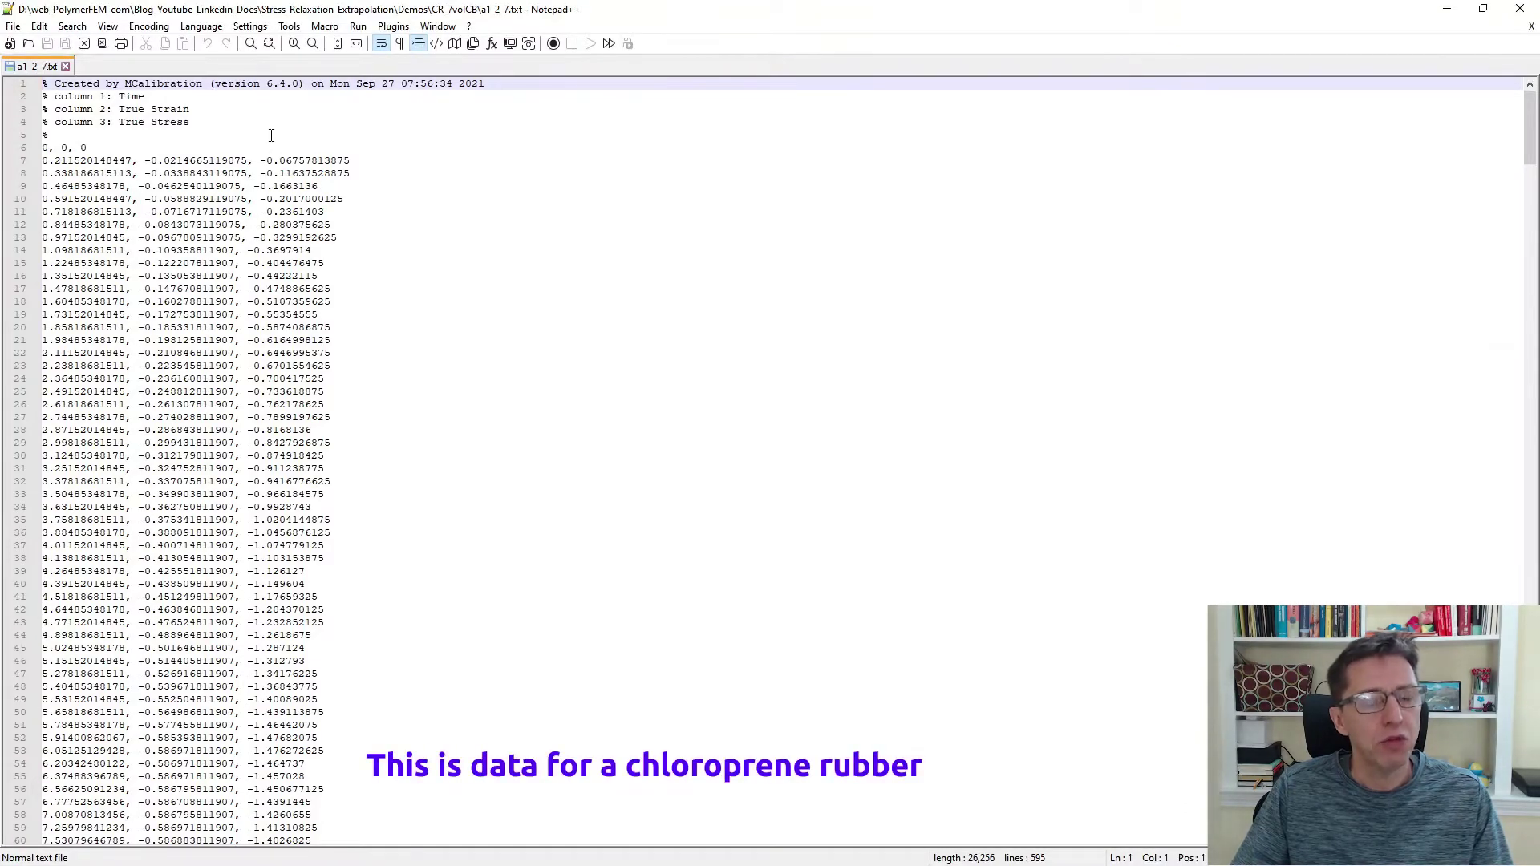
{"action": "scroll", "coordinate": [433, 329], "scroll_direction": "down", "scroll_amount": 20}
{"action": "scroll", "coordinate": [446, 340], "scroll_direction": "up", "scroll_amount": 20}
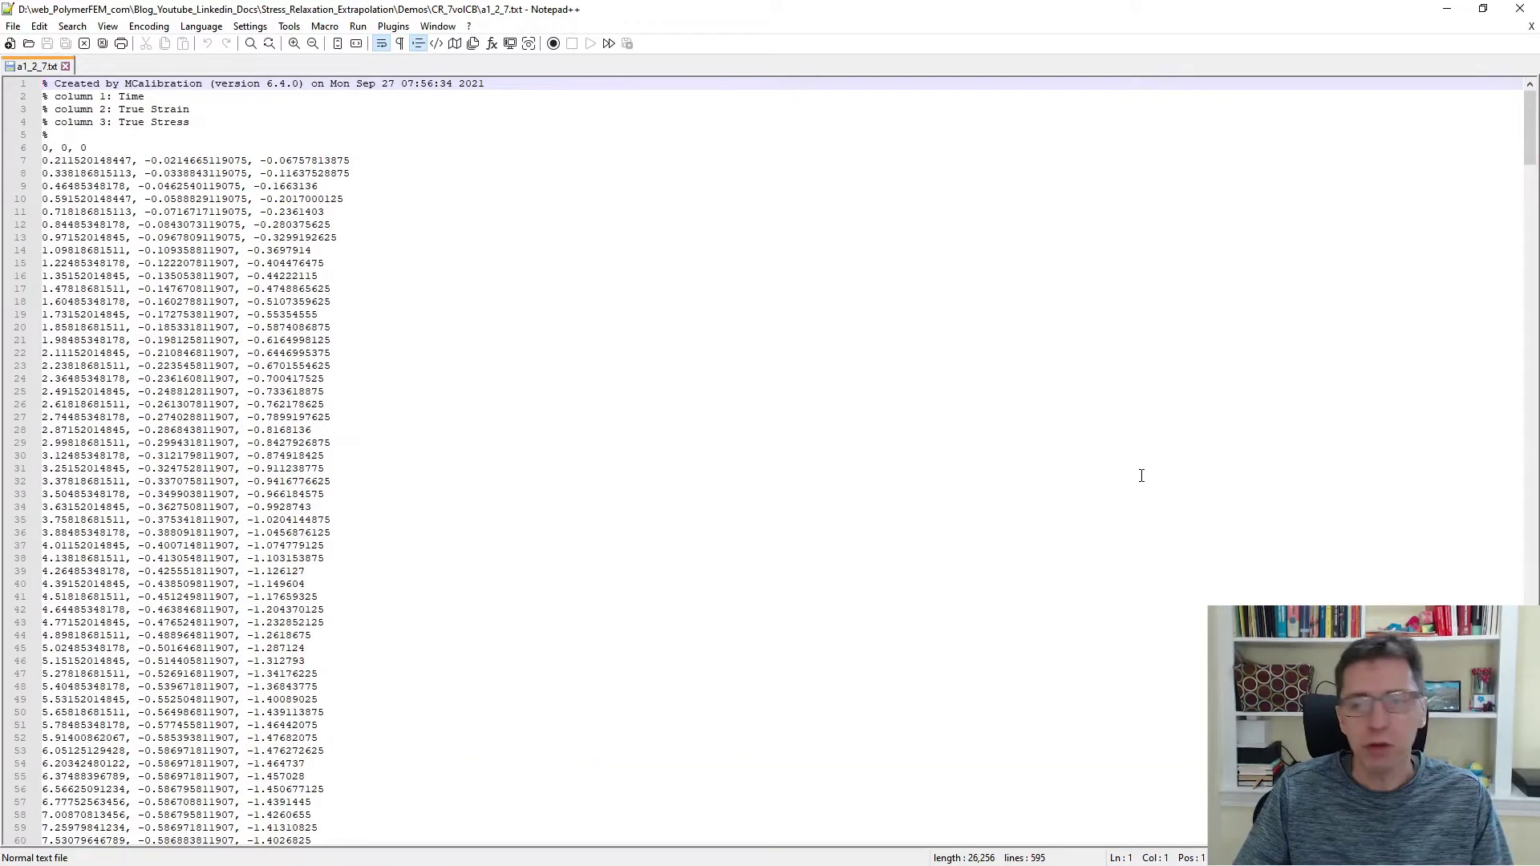
{"action": "left_click", "coordinate": [1531, 28]}
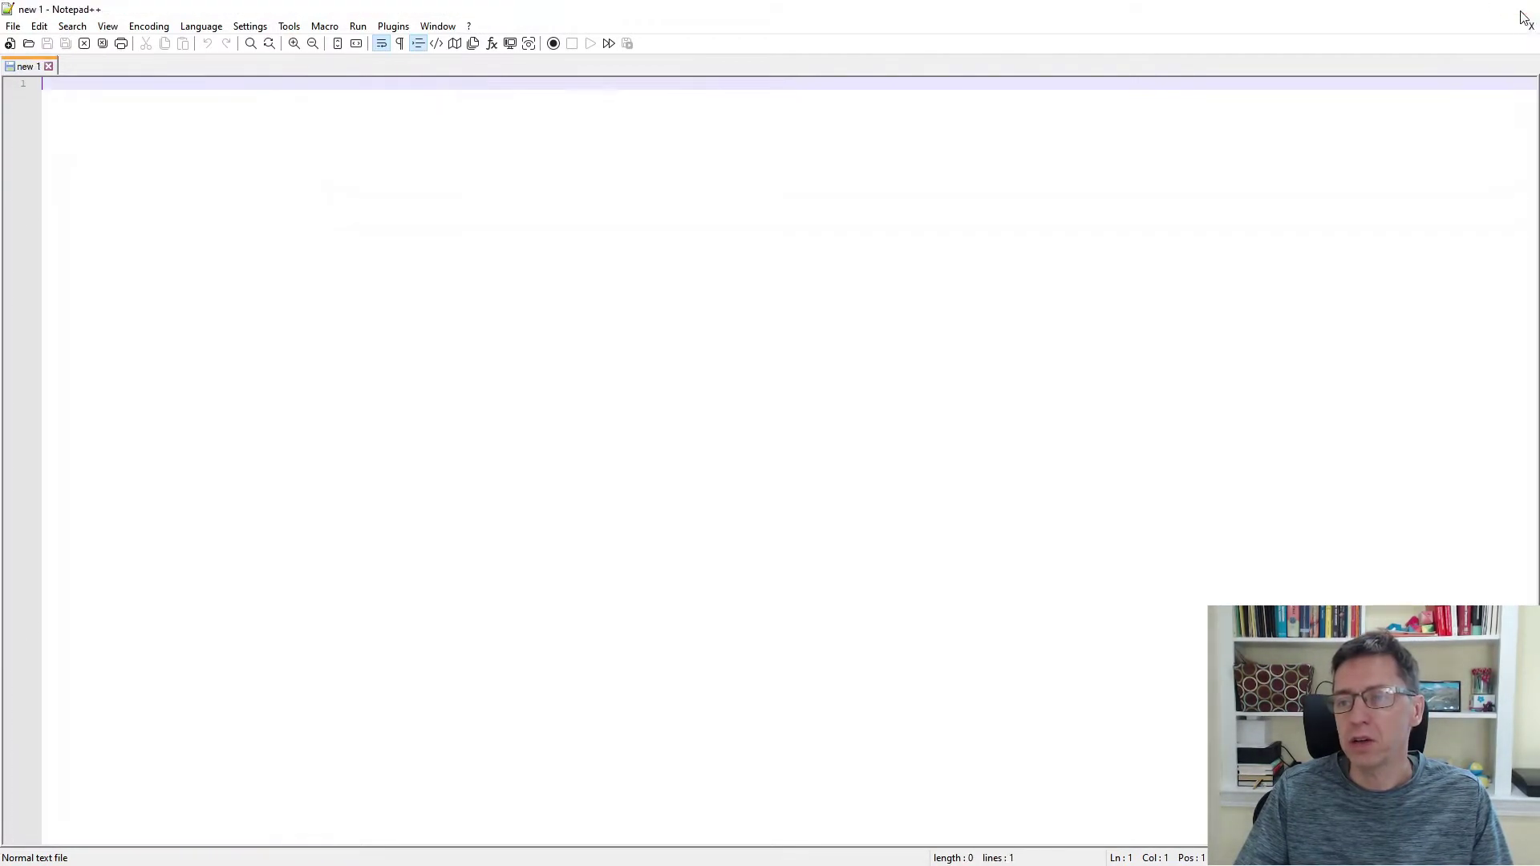
{"action": "left_click", "coordinate": [1520, 8]}
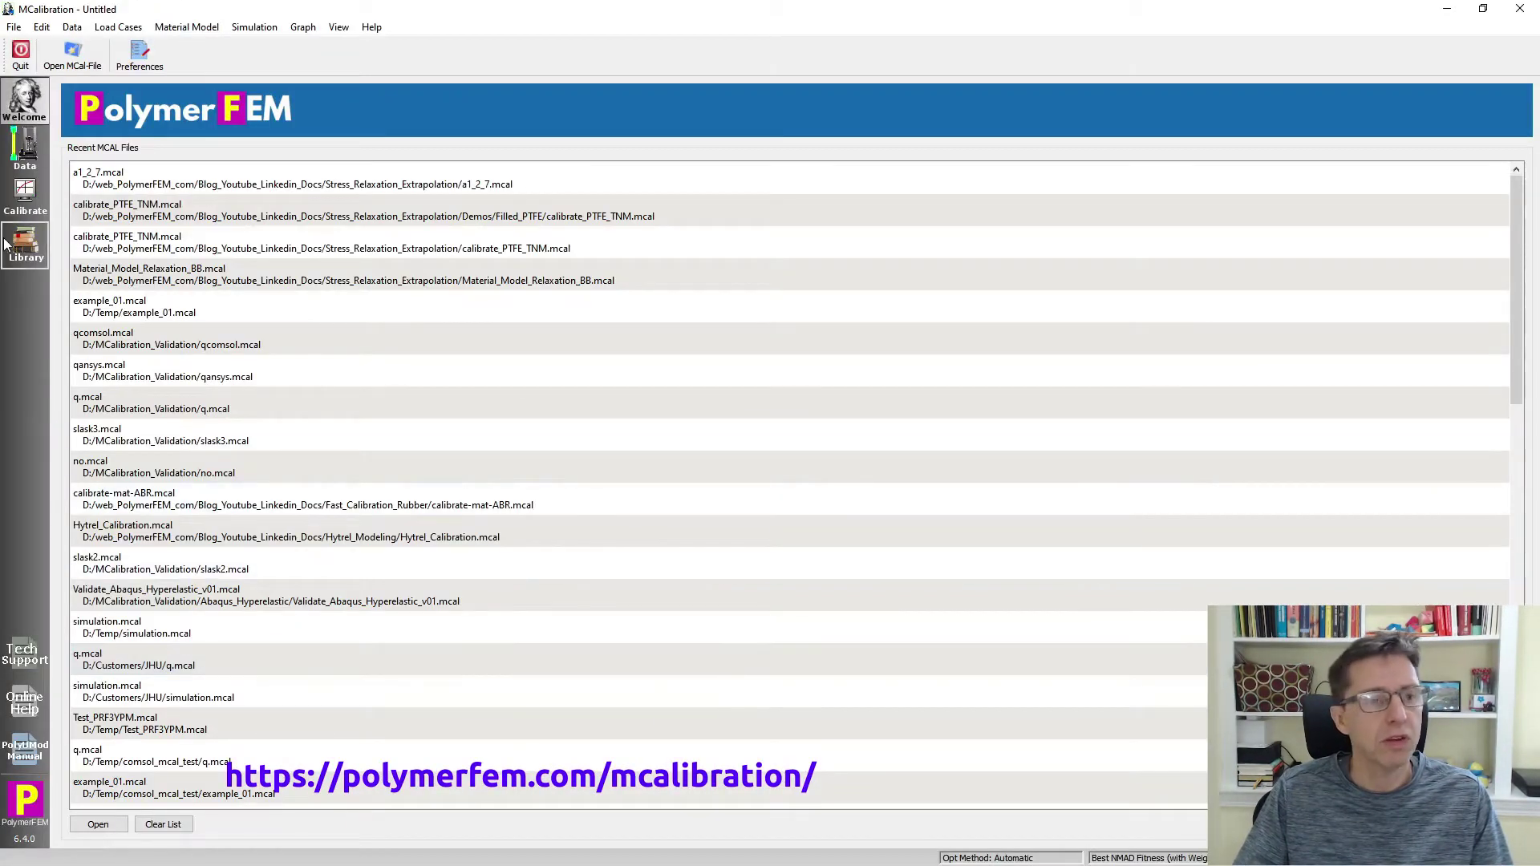
Step: Load the experimental data file a1_2_7.txt from the Stress_Relaxation_Extrapolation folder into MCalibration's data table
{"action": "left_click", "coordinate": [24, 149]}
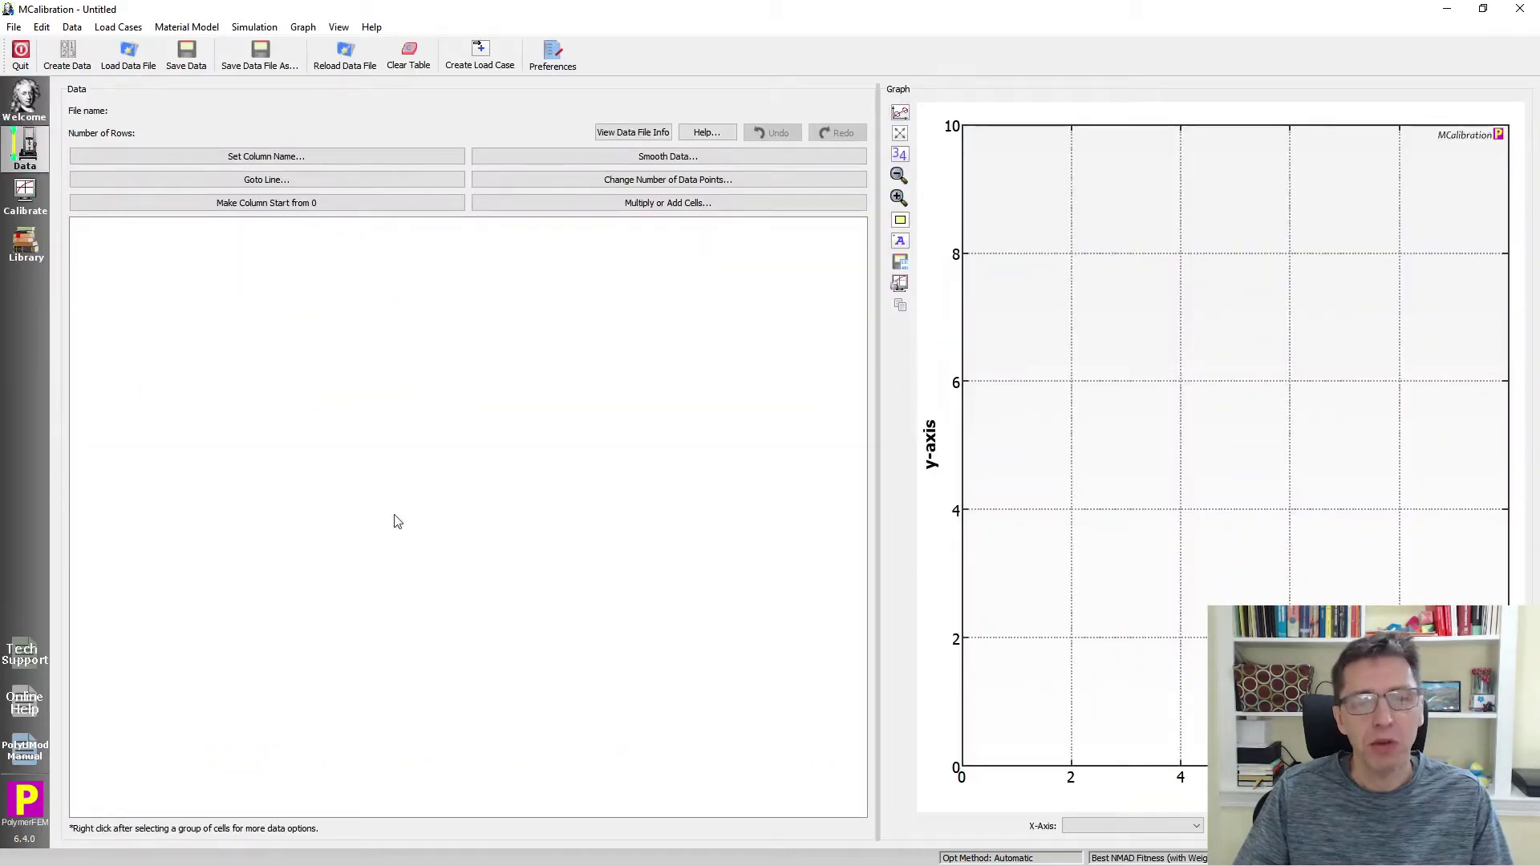
{"action": "left_click", "coordinate": [129, 62]}
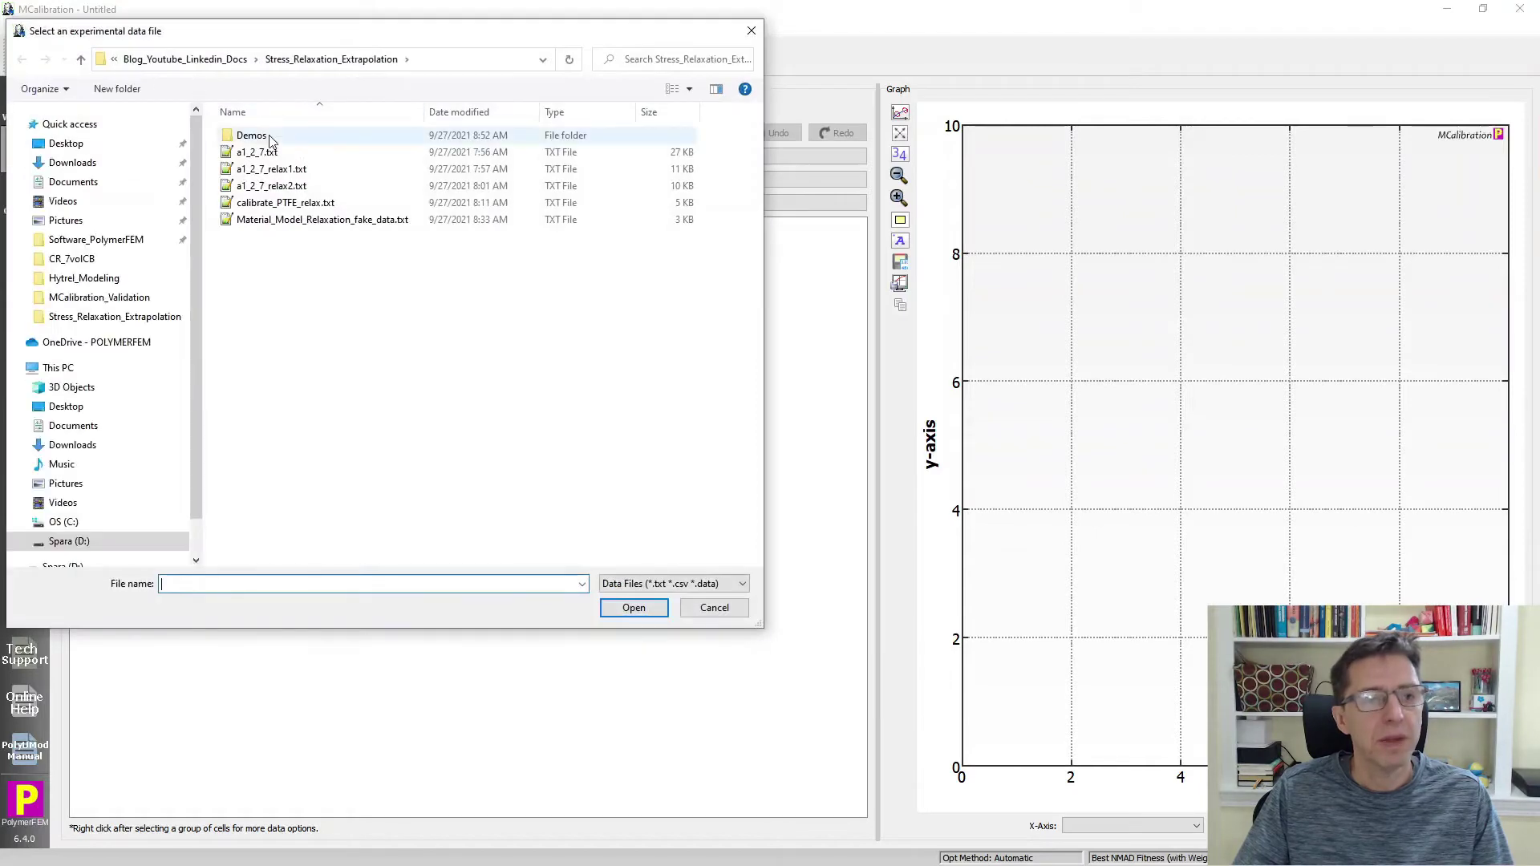
{"action": "left_click", "coordinate": [269, 152]}
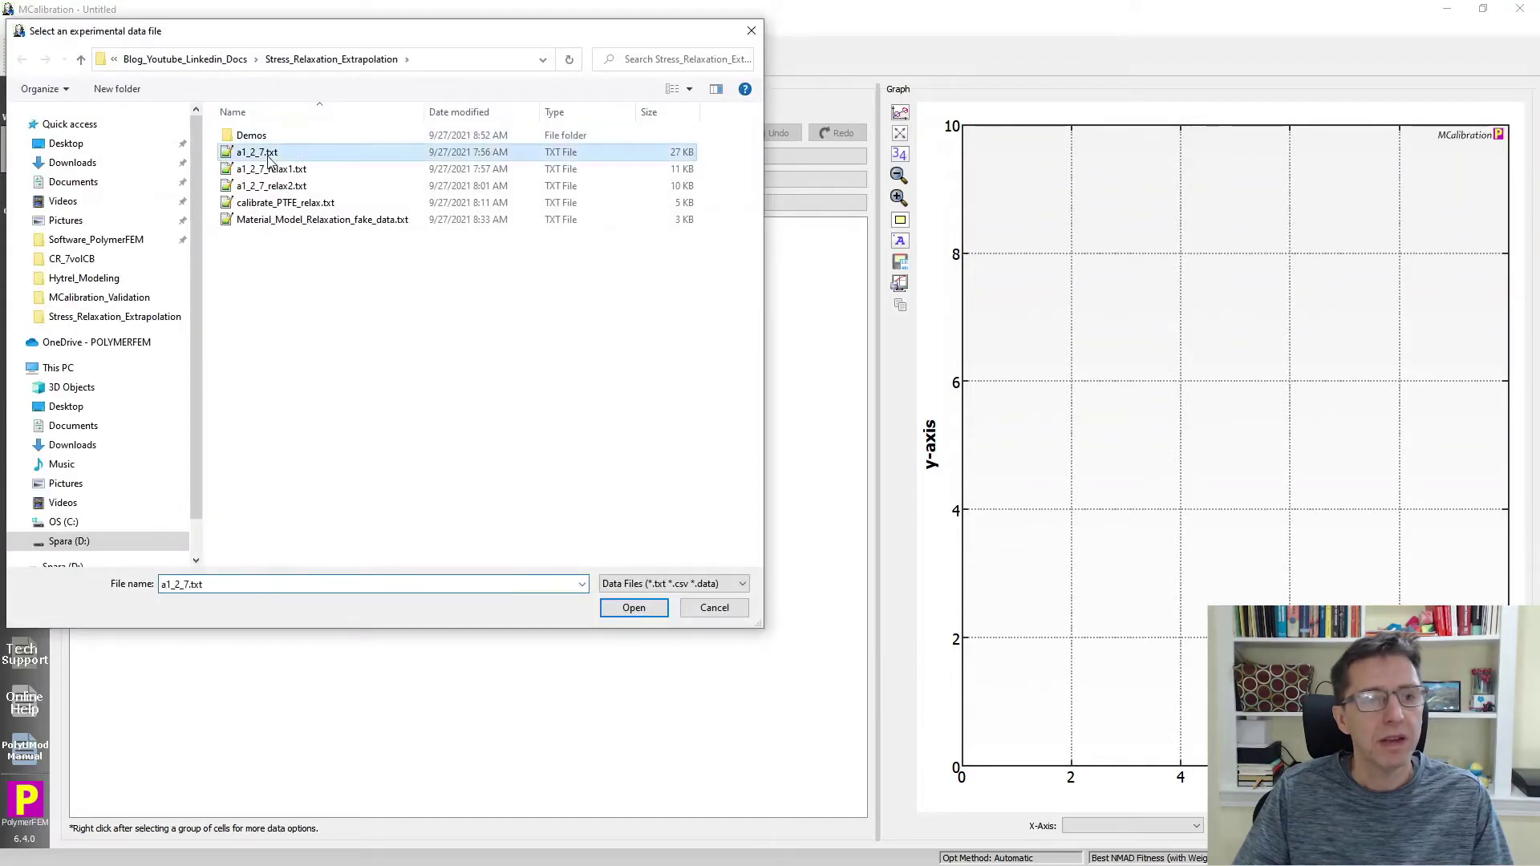
{"action": "left_click", "coordinate": [634, 608]}
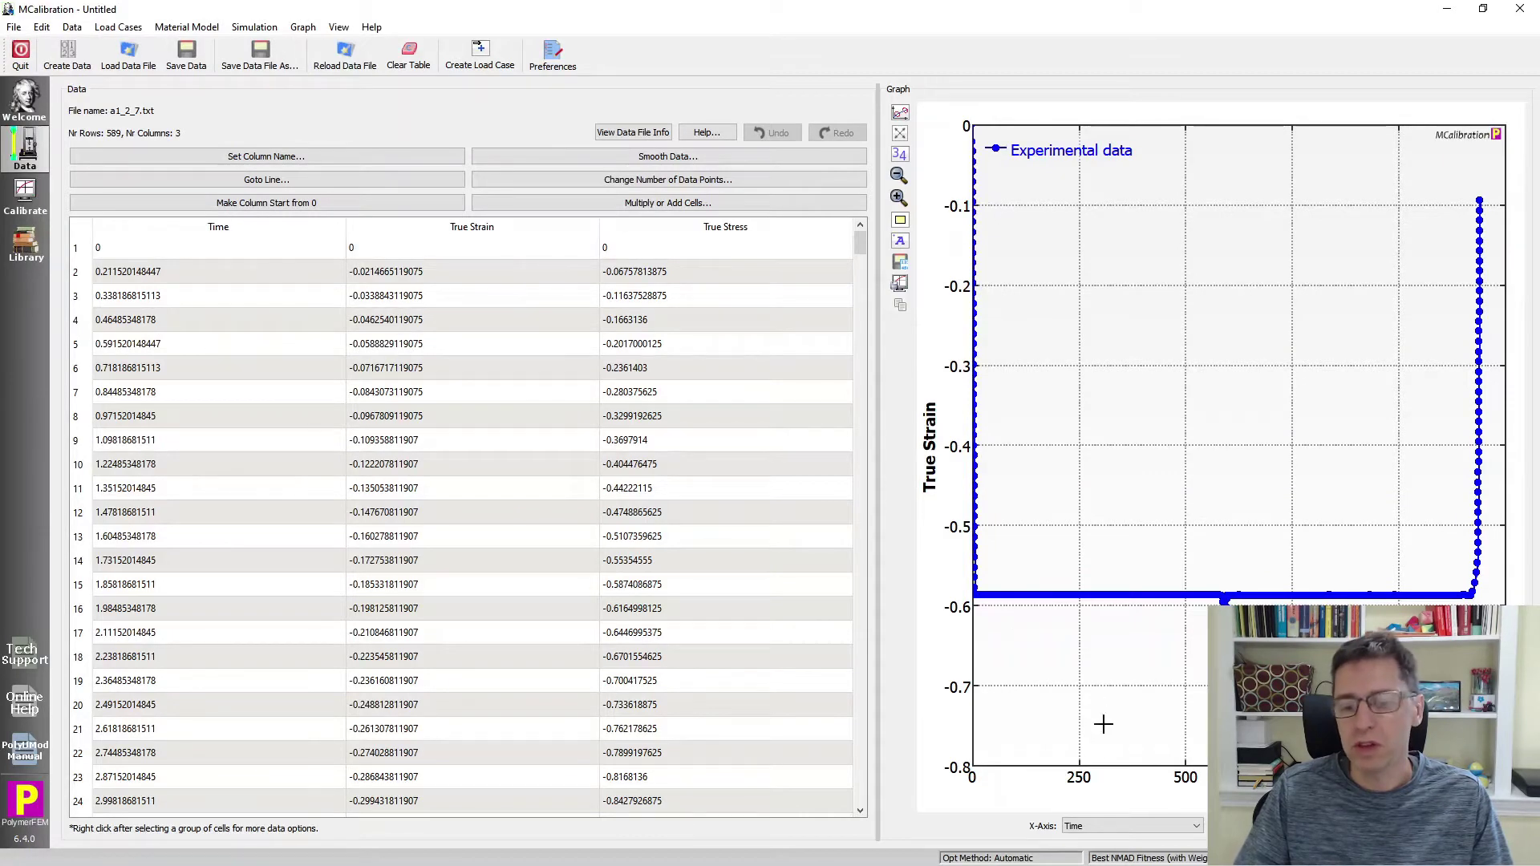
Step: Plot True Stress first against True Strain and finally against Time
{"action": "scroll", "coordinate": [1127, 826], "scroll_direction": "down", "scroll_amount": 1}
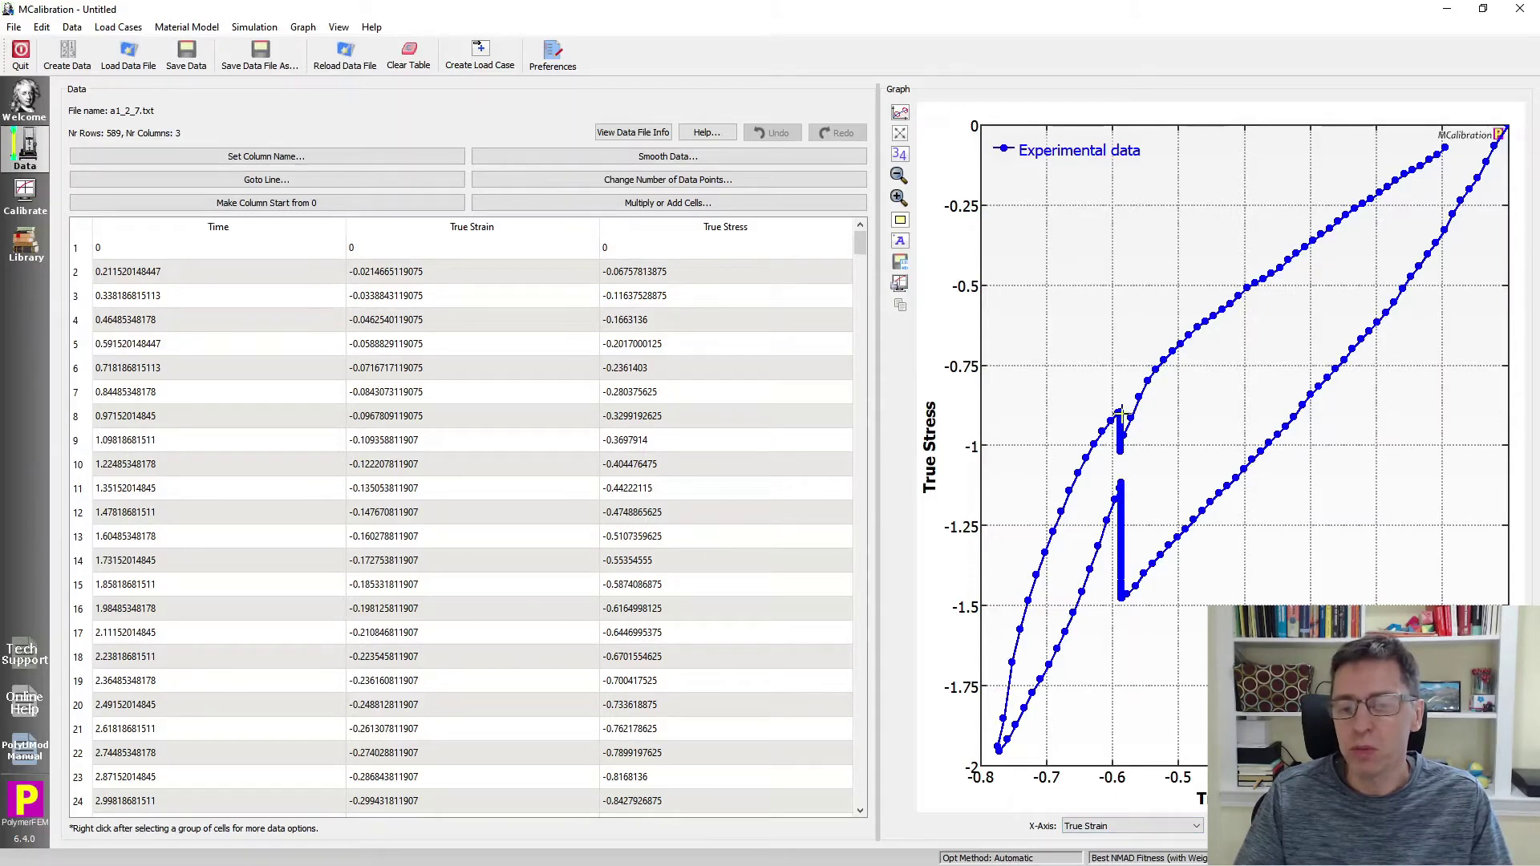
{"action": "left_click", "coordinate": [1148, 826]}
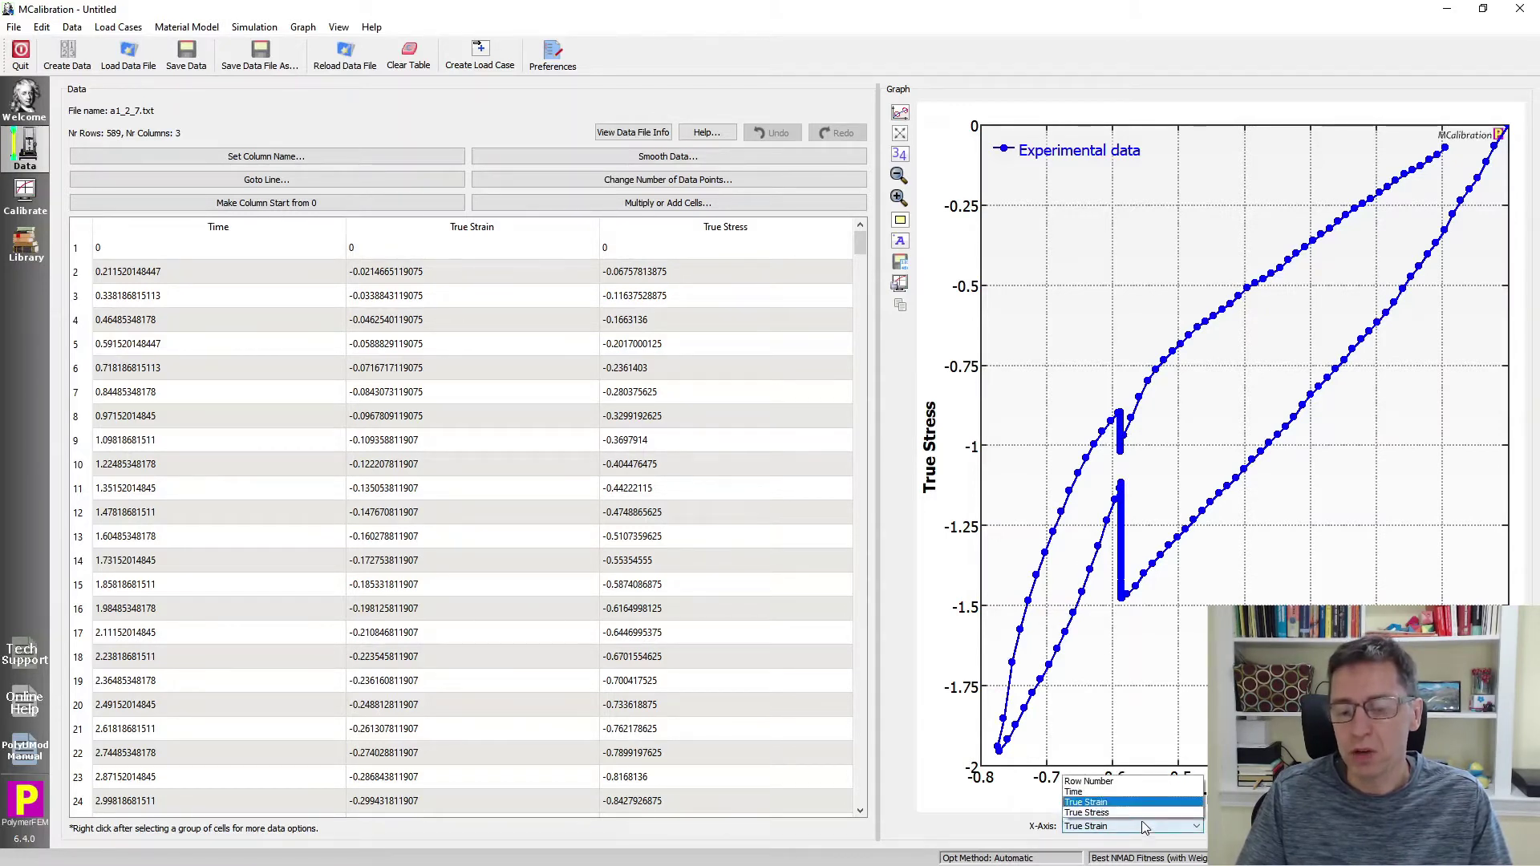
{"action": "left_click", "coordinate": [1130, 793]}
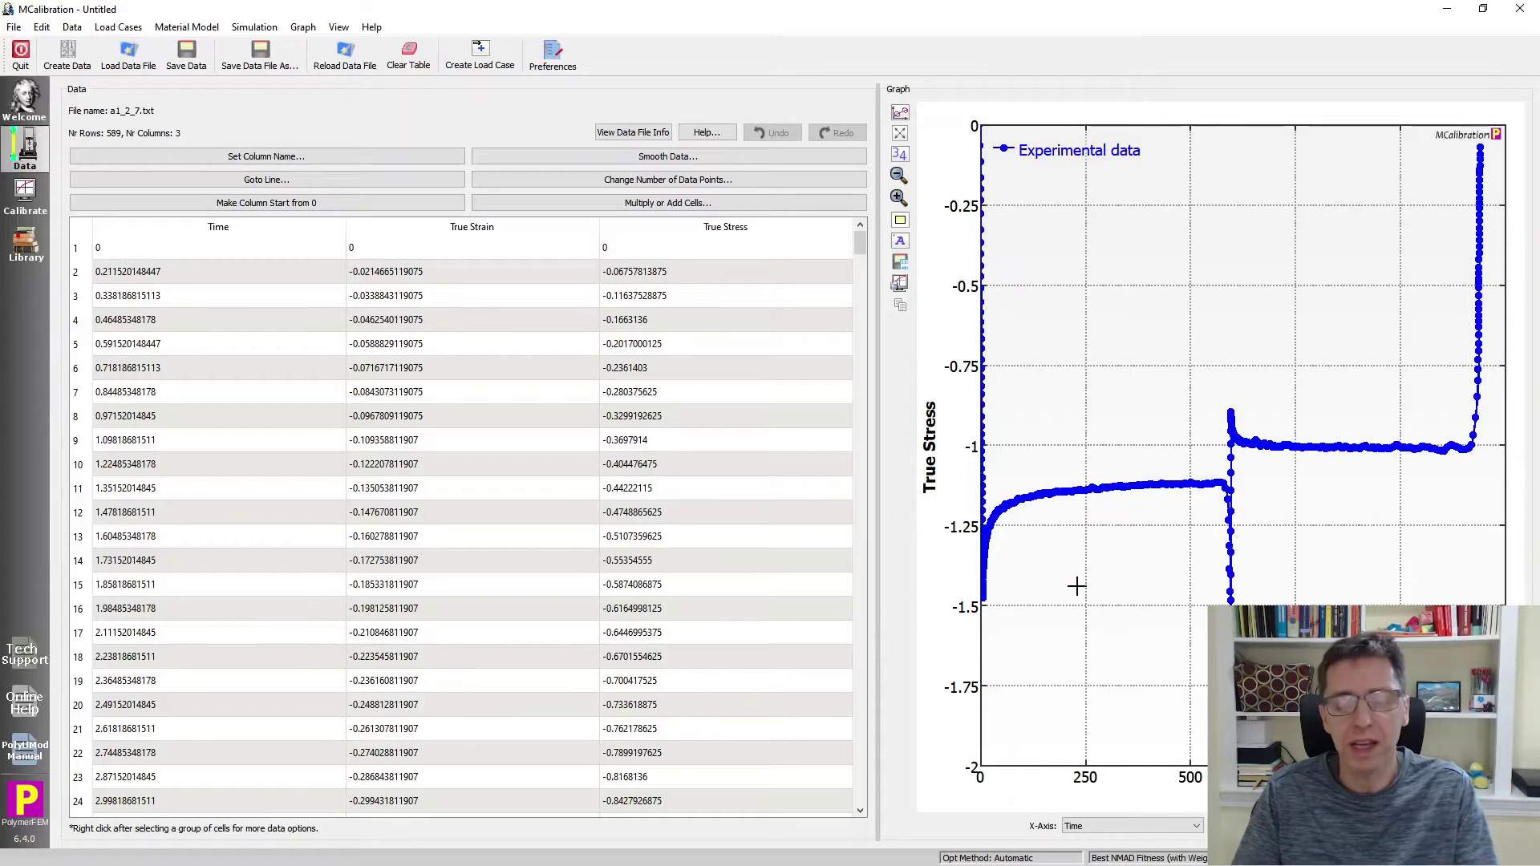
Step: Delete the initial loading segment, from the first row through row 47 at the first compressive stress peak, about 5.91 s
{"action": "left_click_drag", "start_coordinate": [995, 567], "coordinate": [975, 624]}
{"action": "left_click_drag", "start_coordinate": [1194, 440], "coordinate": [1135, 525]}
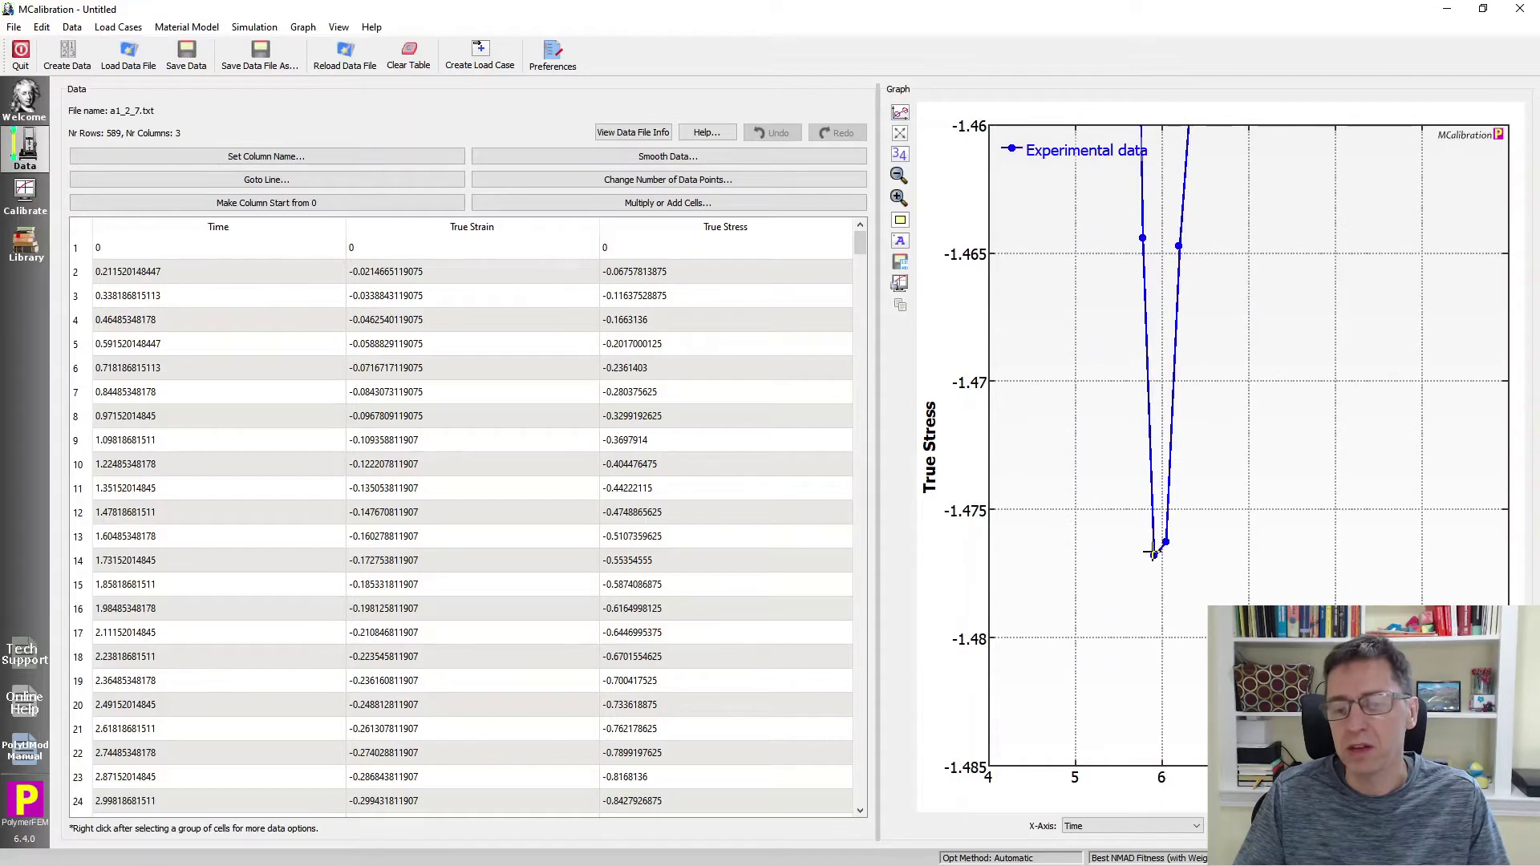
{"action": "left_click", "coordinate": [1154, 556]}
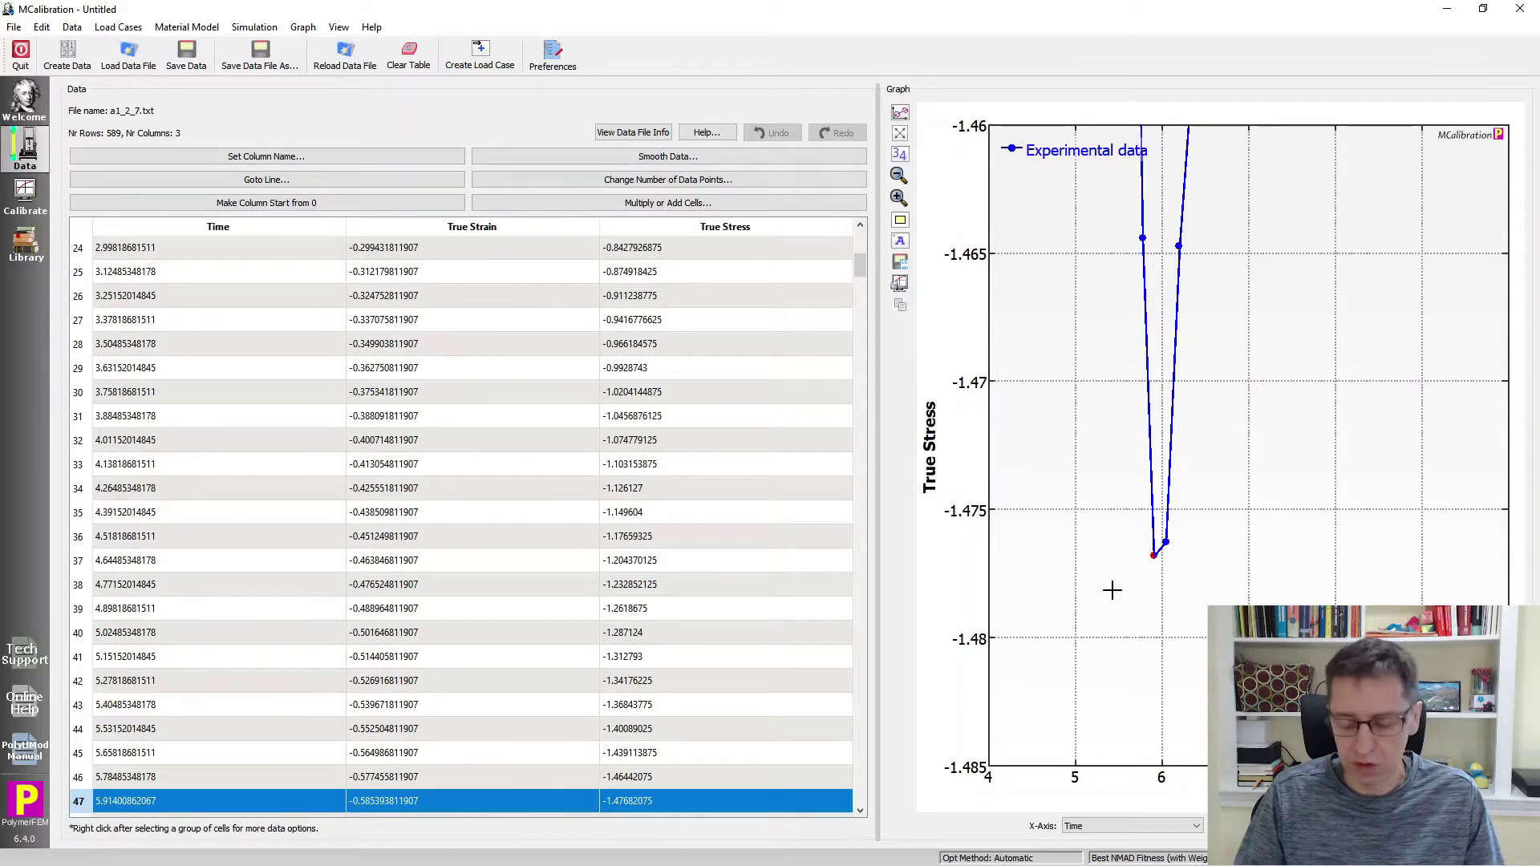
{"action": "key", "text": "ctrl+shift+Home"}
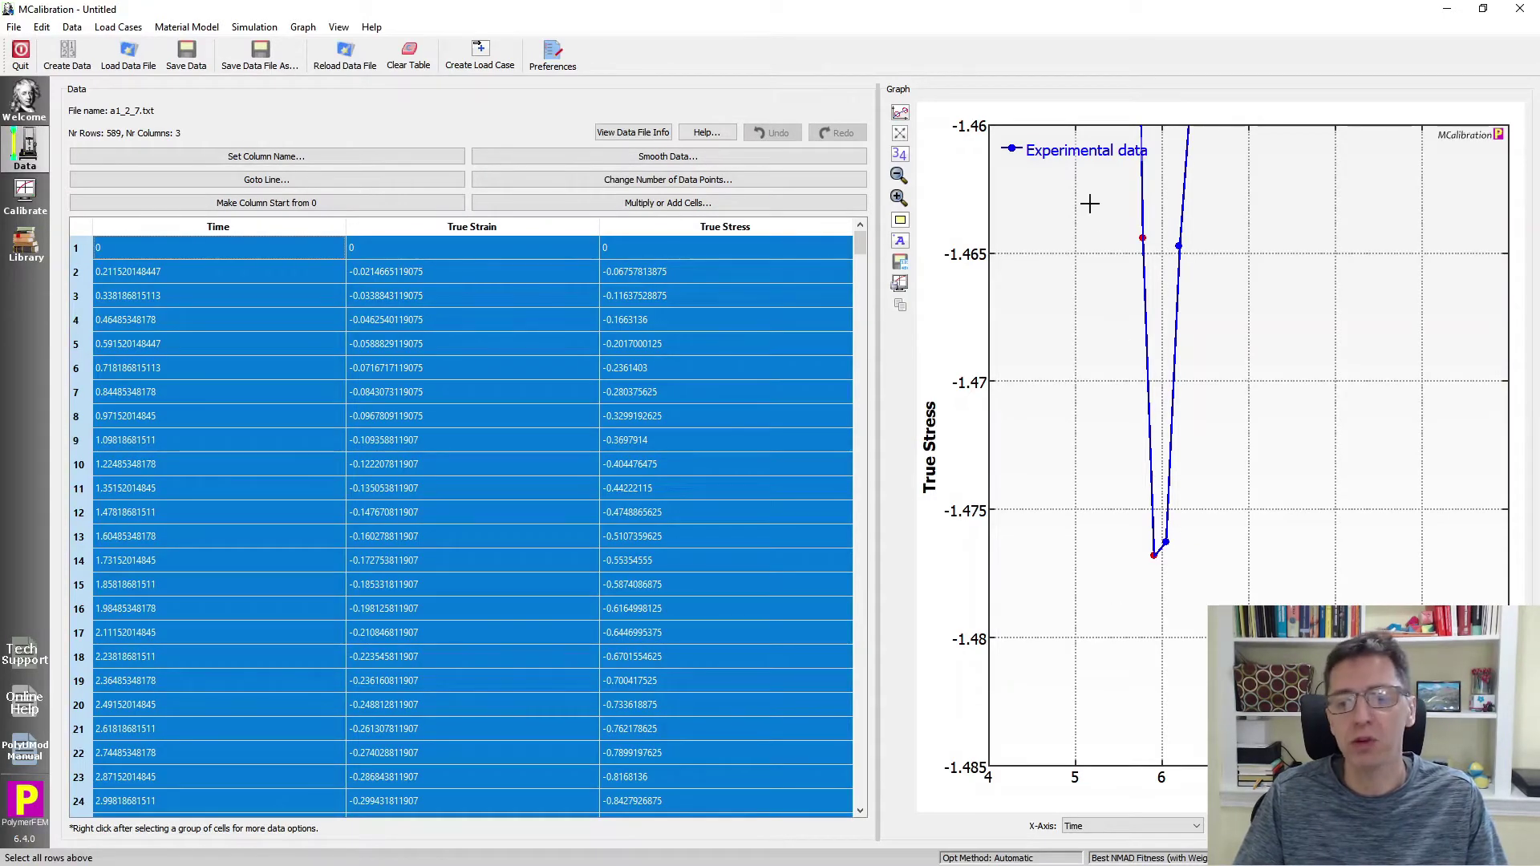
{"action": "key", "text": "Delete"}
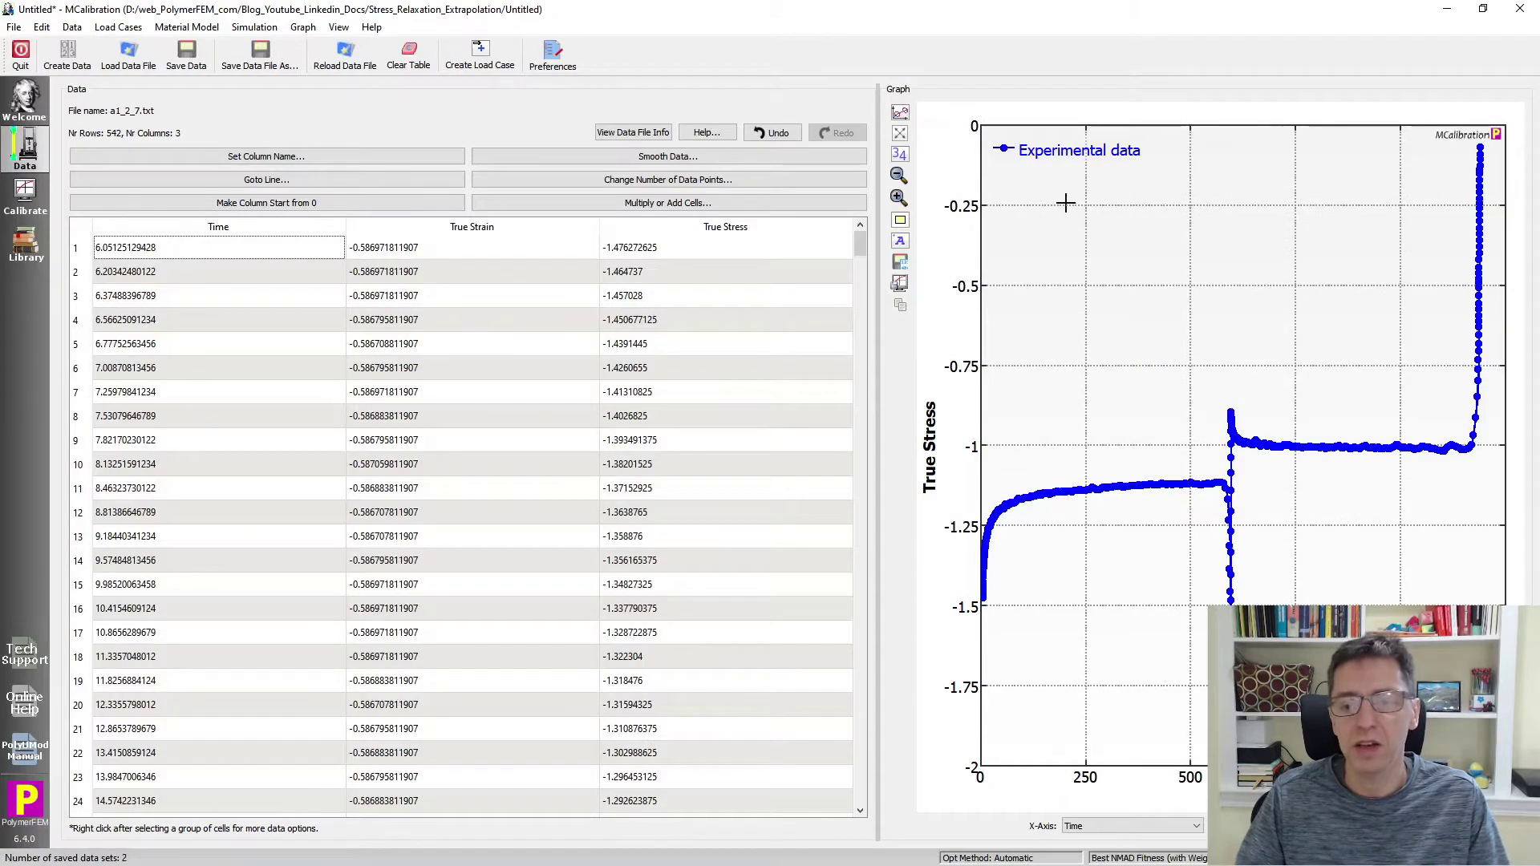
Step: Delete all data from row 235, at about 584 s where the first relaxation plateau ends, through the last row
{"action": "left_click_drag", "start_coordinate": [1198, 462], "coordinate": [1248, 514]}
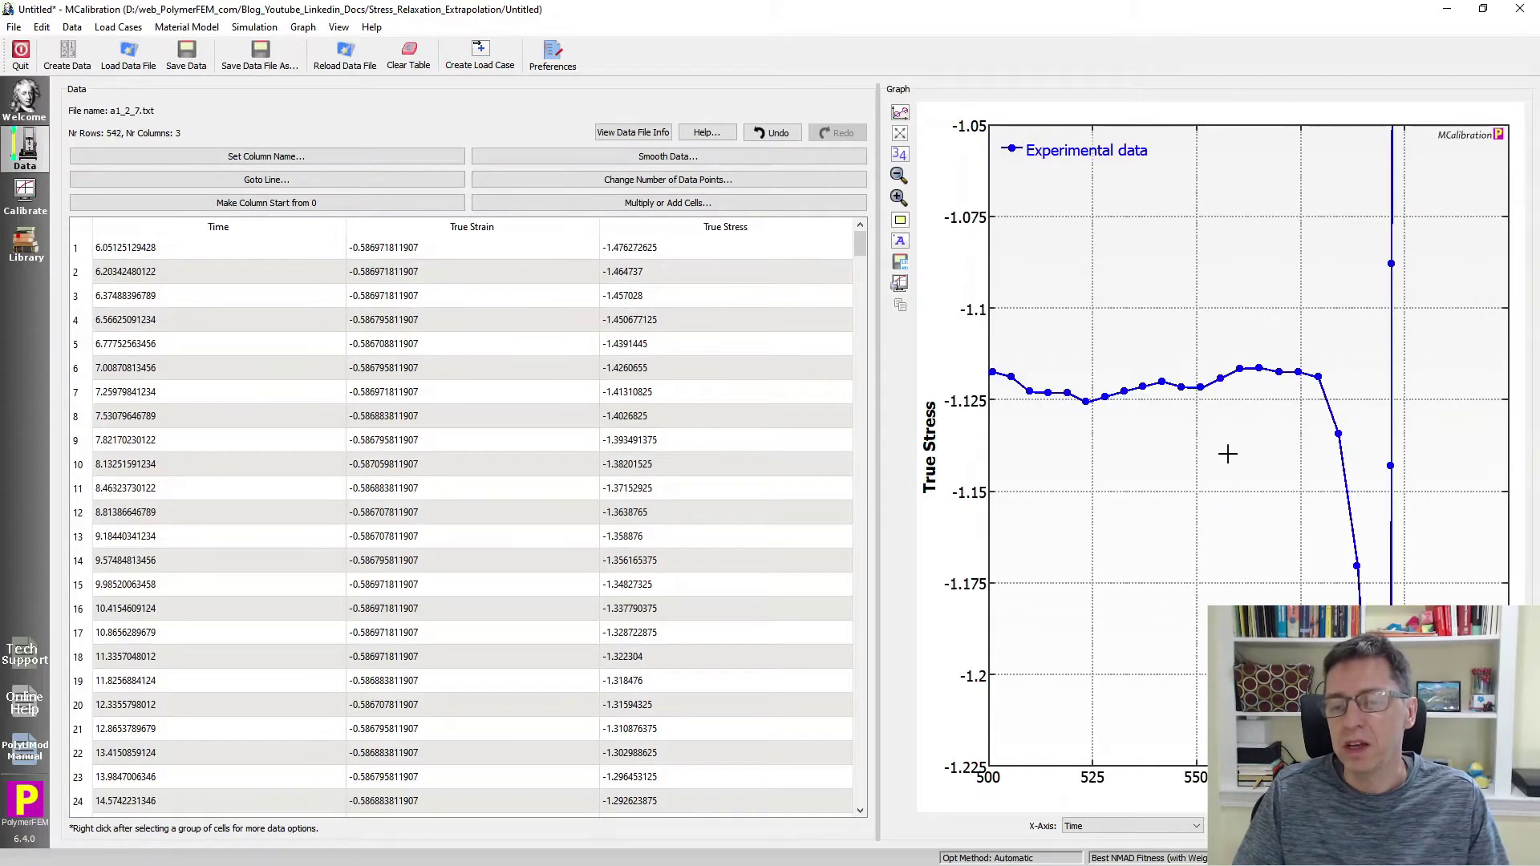
{"action": "left_click", "coordinate": [1338, 433]}
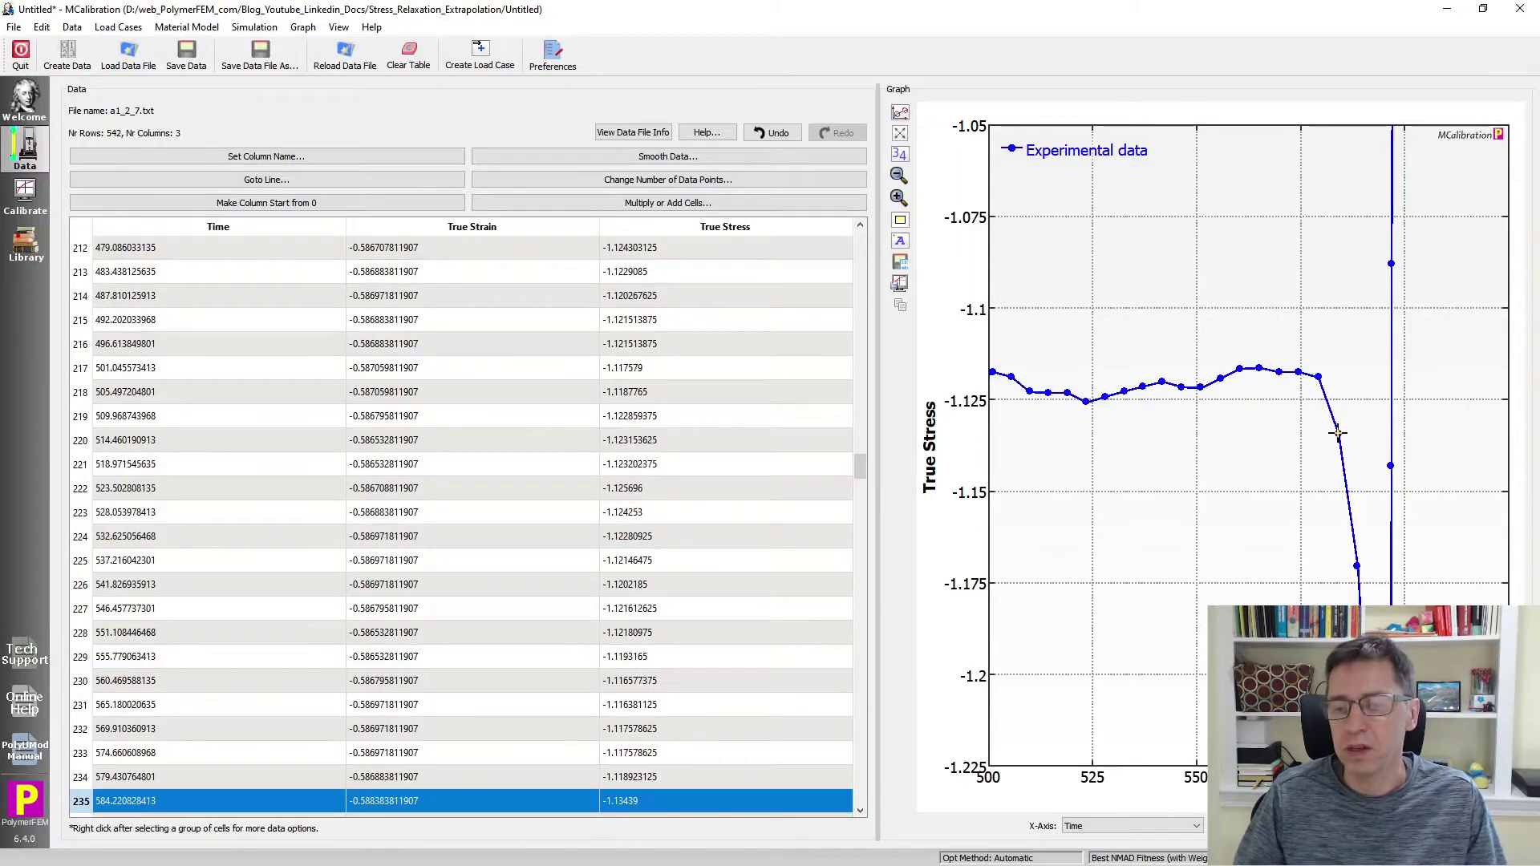
{"action": "key", "text": "ctrl+shift+End"}
{"action": "key", "text": "Delete"}
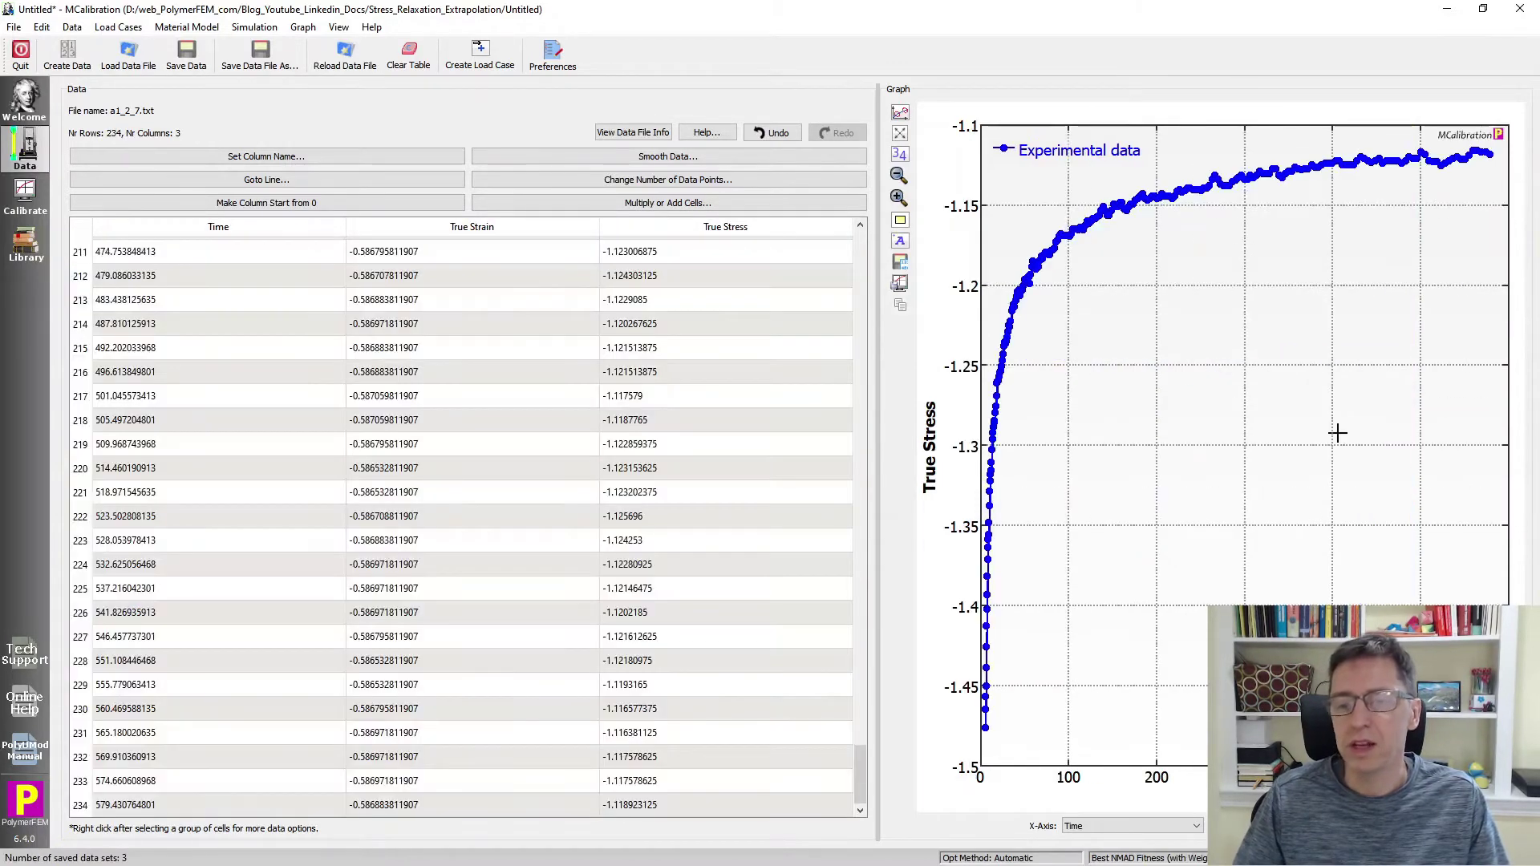
Step: Save the trimmed first relaxation data as a1_2_7_relax1.txt in the Demos/CR_7volCB folder
{"action": "left_click", "coordinate": [259, 55]}
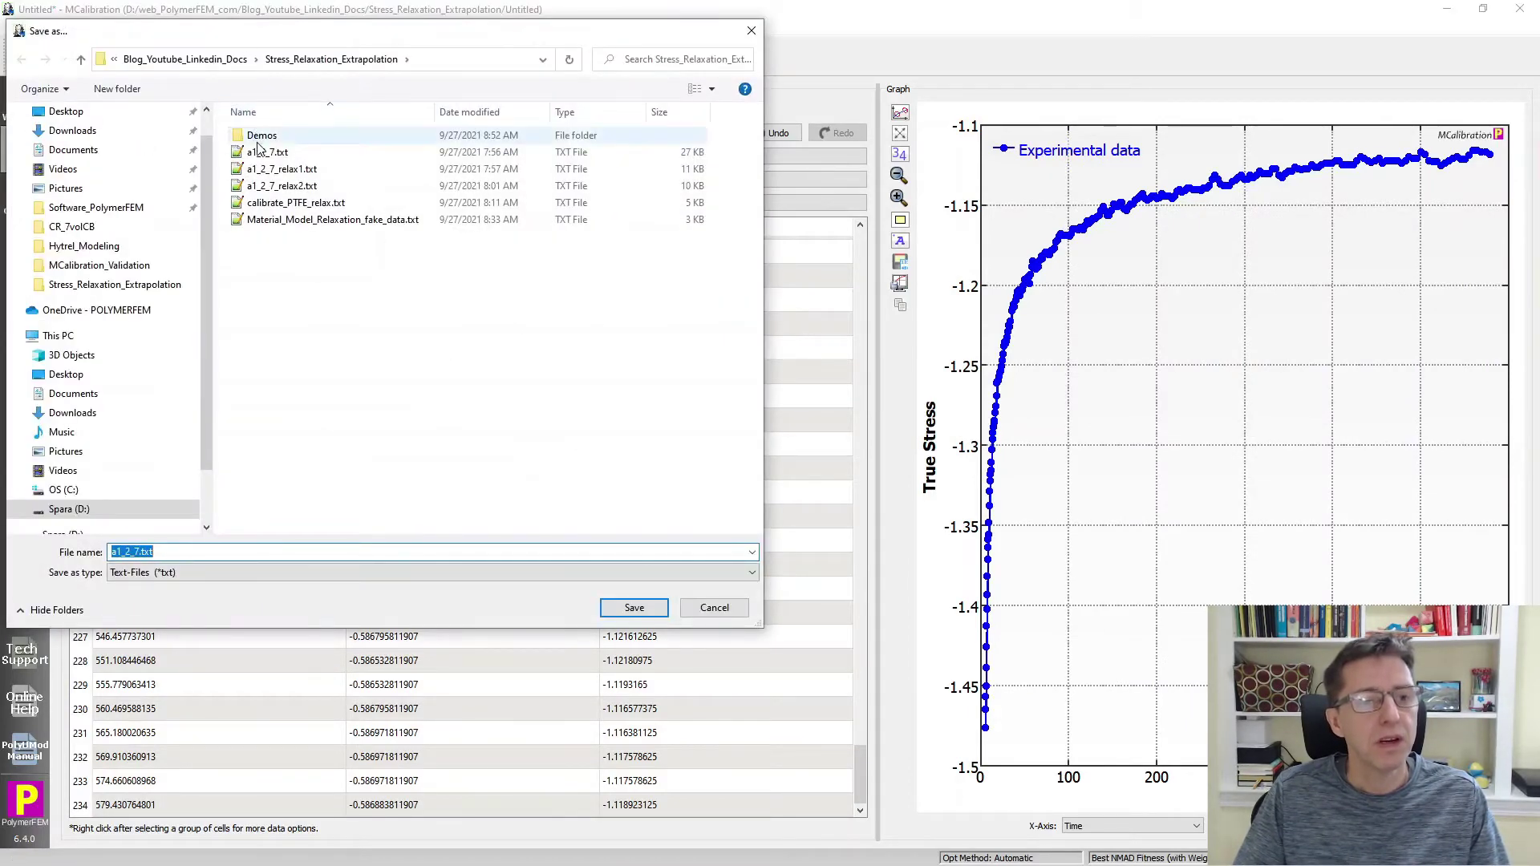
{"action": "double_click", "coordinate": [261, 134]}
{"action": "double_click", "coordinate": [265, 135]}
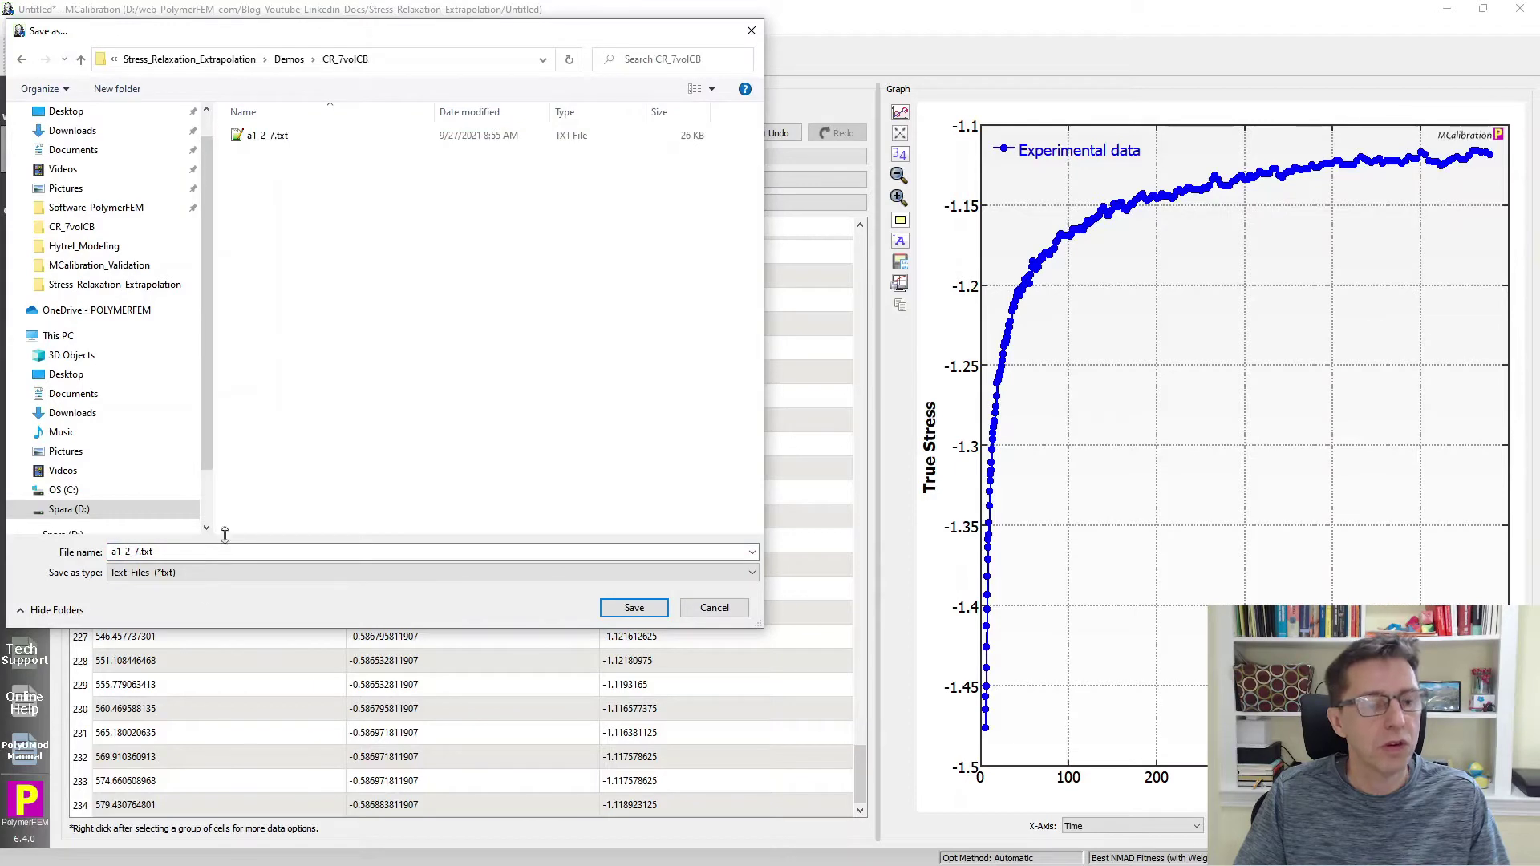
{"action": "left_click", "coordinate": [186, 553]}
{"action": "left_click", "coordinate": [186, 554]}
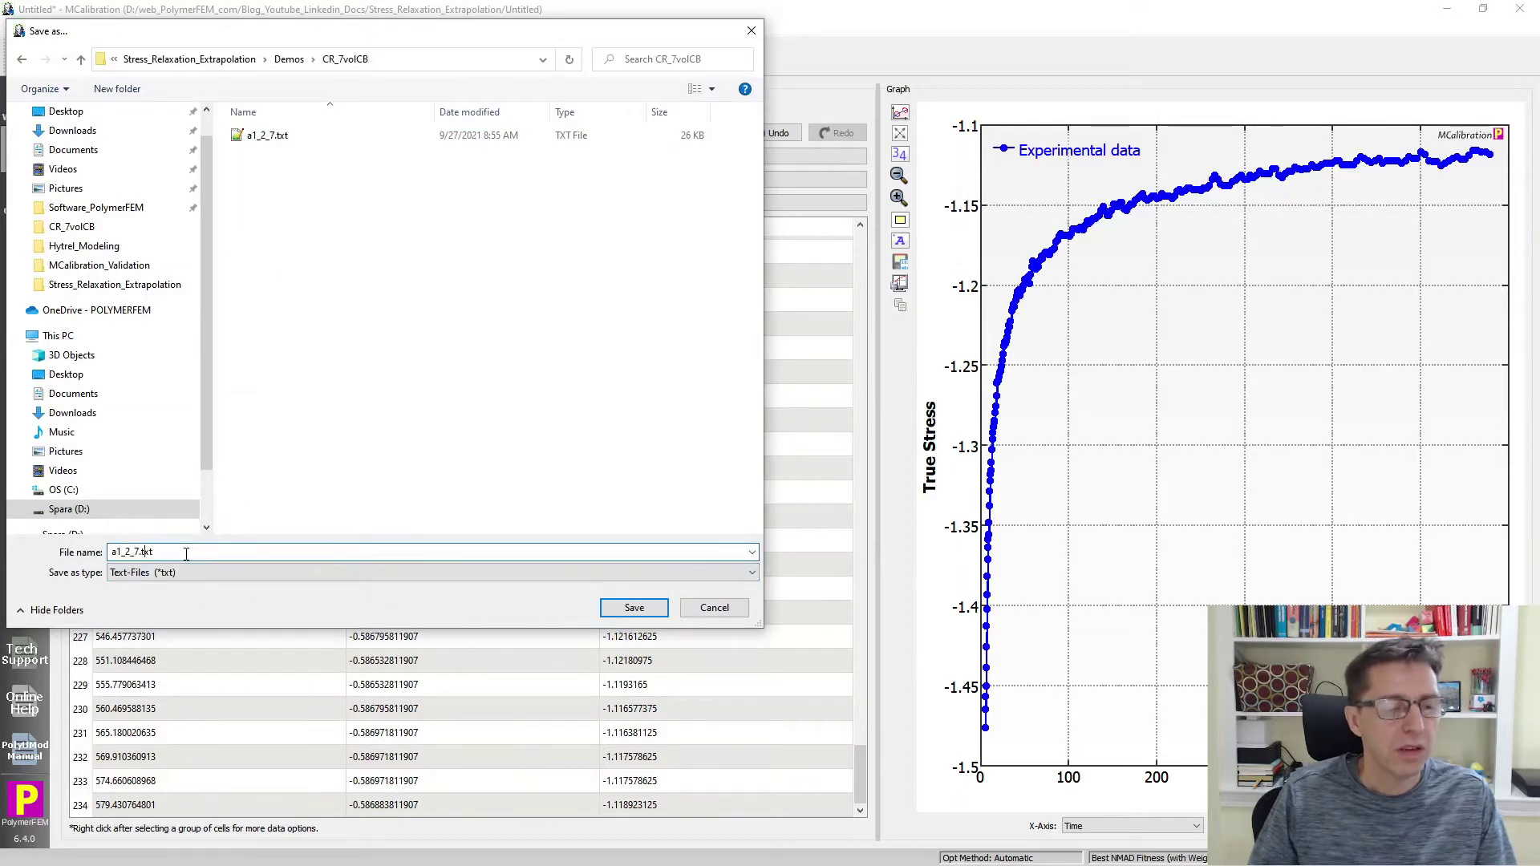
{"action": "key", "text": "Left"}
{"action": "key", "text": "Left"}
{"action": "key", "text": "Left"}
{"action": "key", "text": "Left"}
{"action": "type", "text": "_rela"}
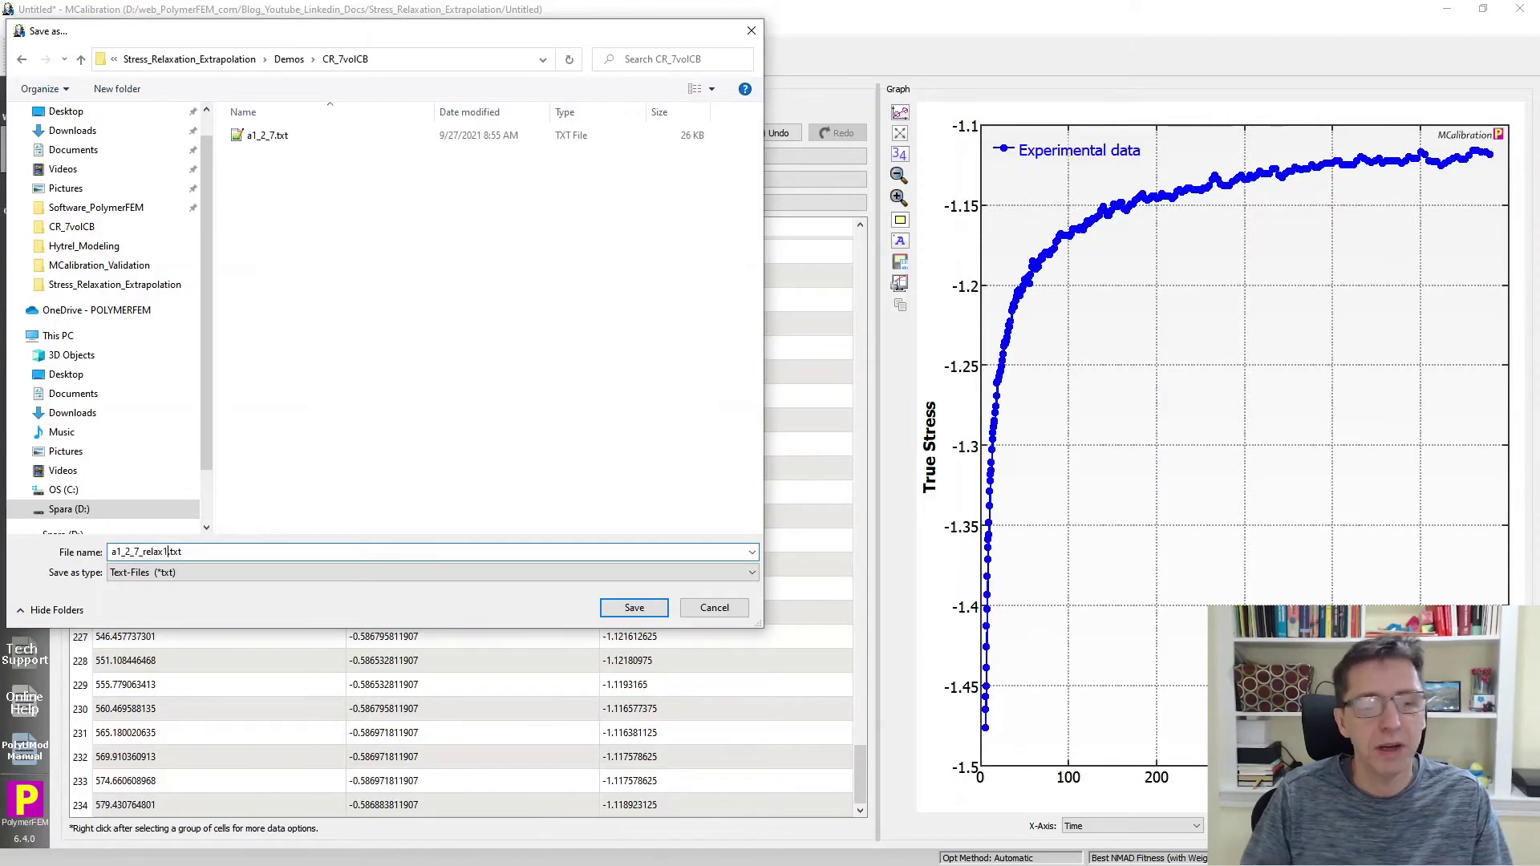
{"action": "key", "text": "Return"}
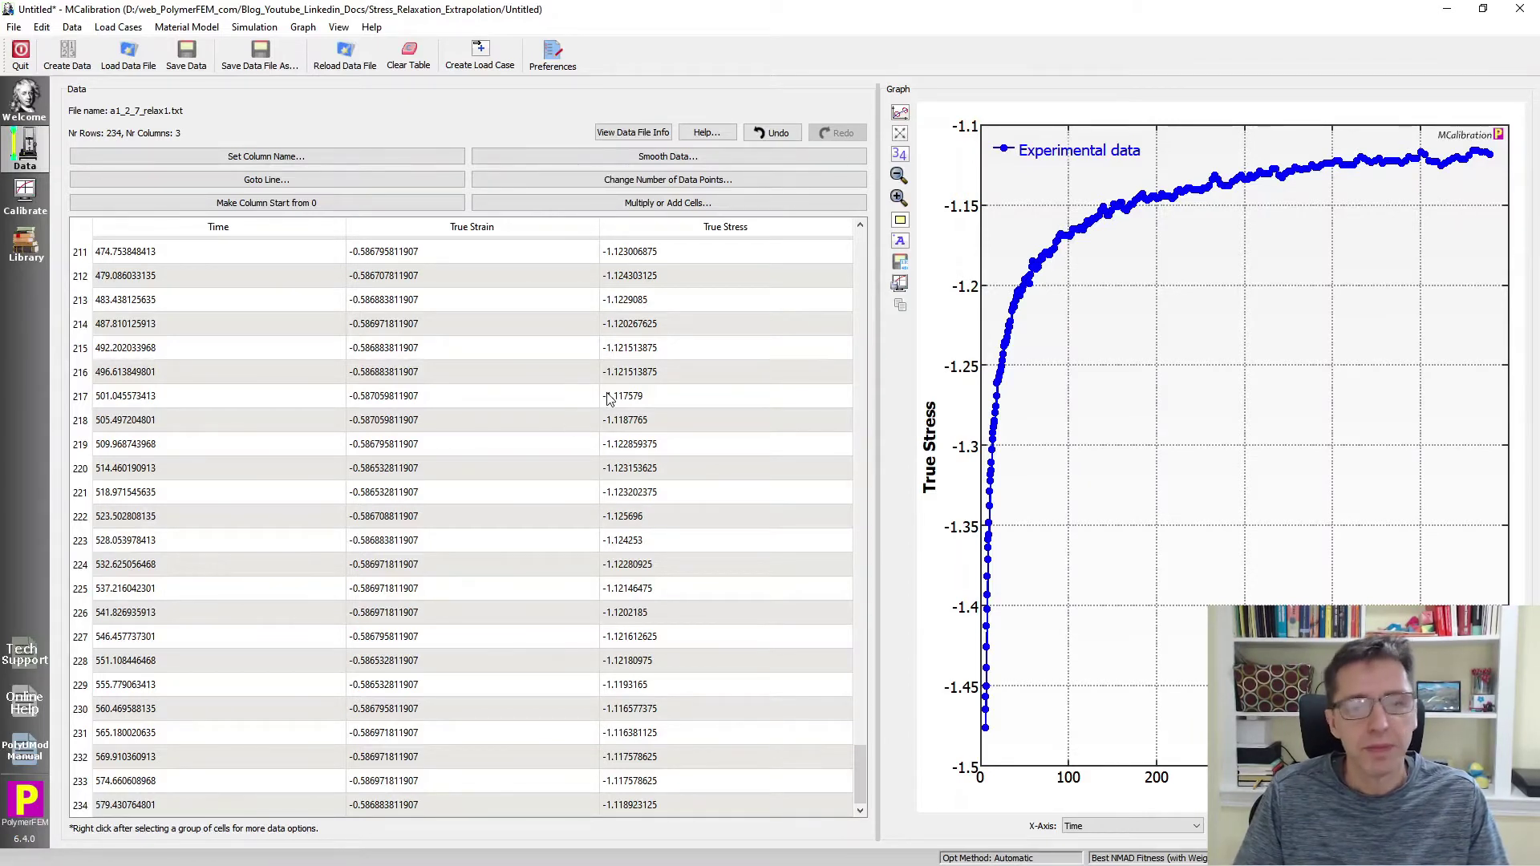
Step: Clear the data table and load the full a1_2_7.txt file from the Demos/CR_7volCB folder
{"action": "left_click", "coordinate": [406, 56]}
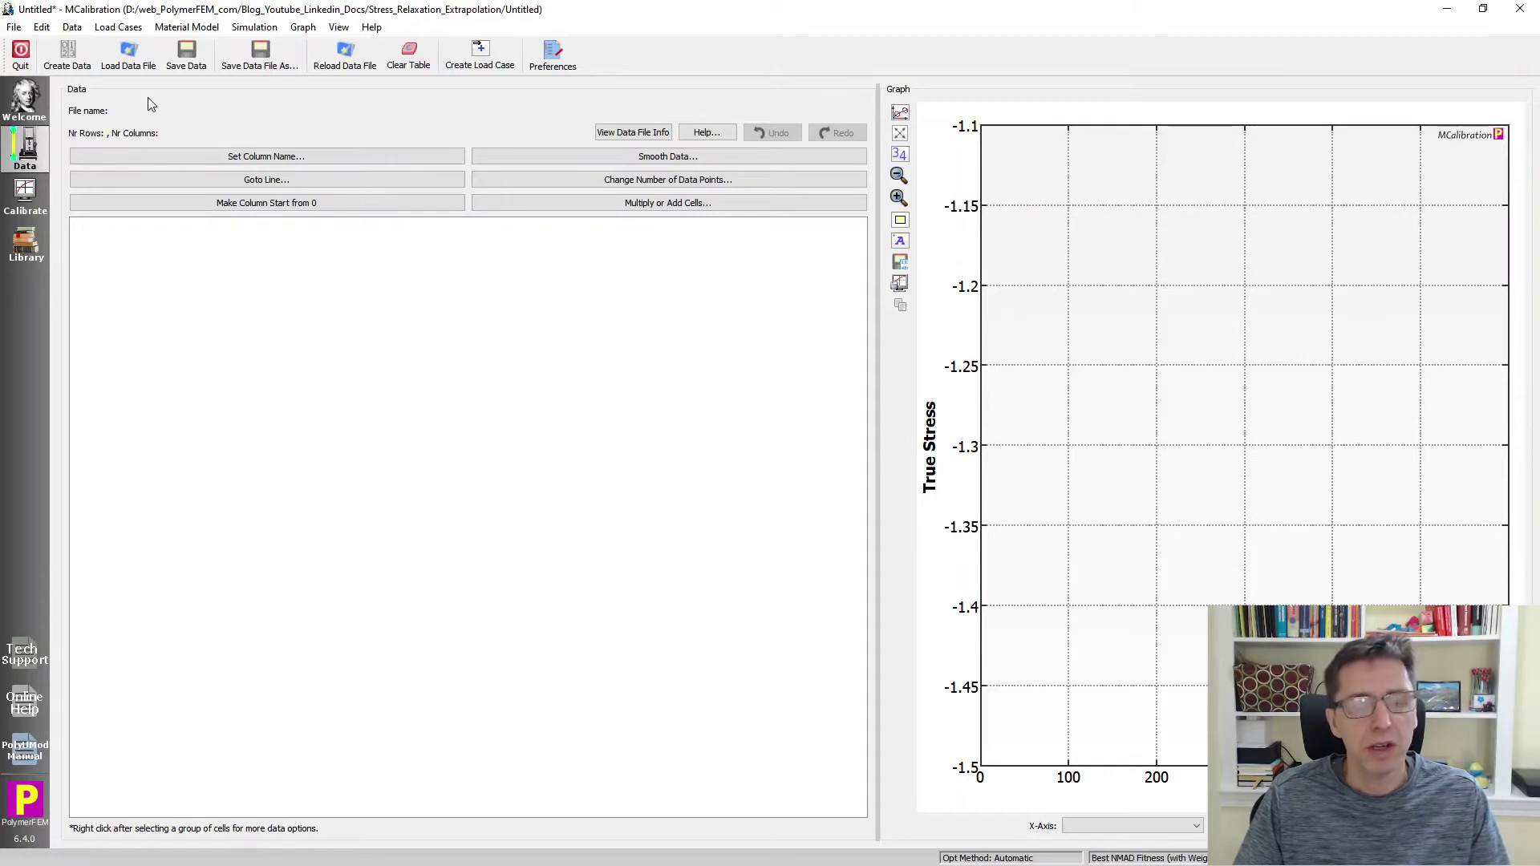
{"action": "left_click", "coordinate": [116, 69]}
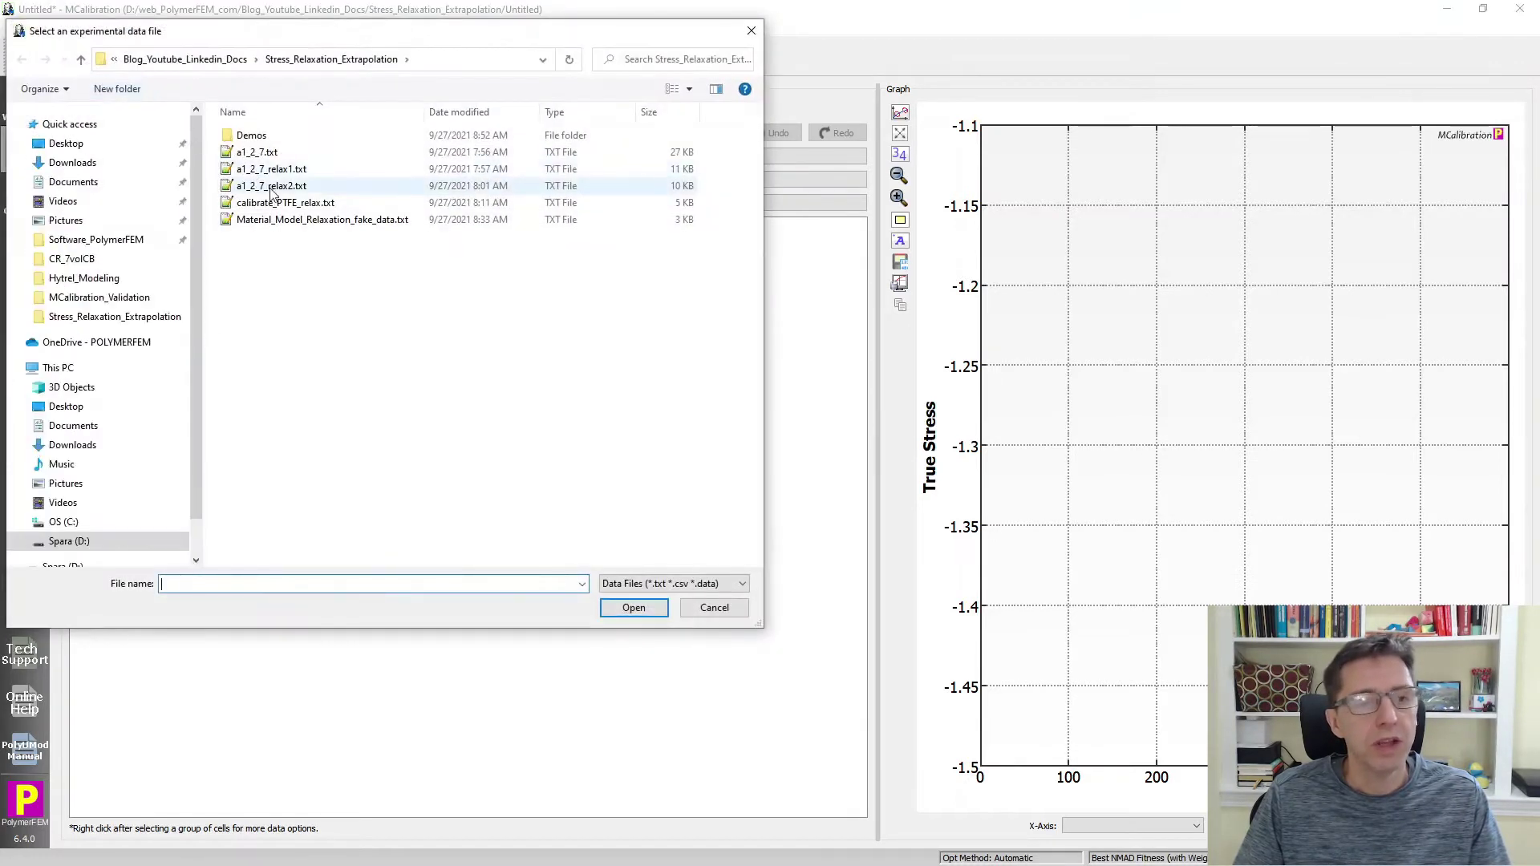
{"action": "double_click", "coordinate": [255, 136]}
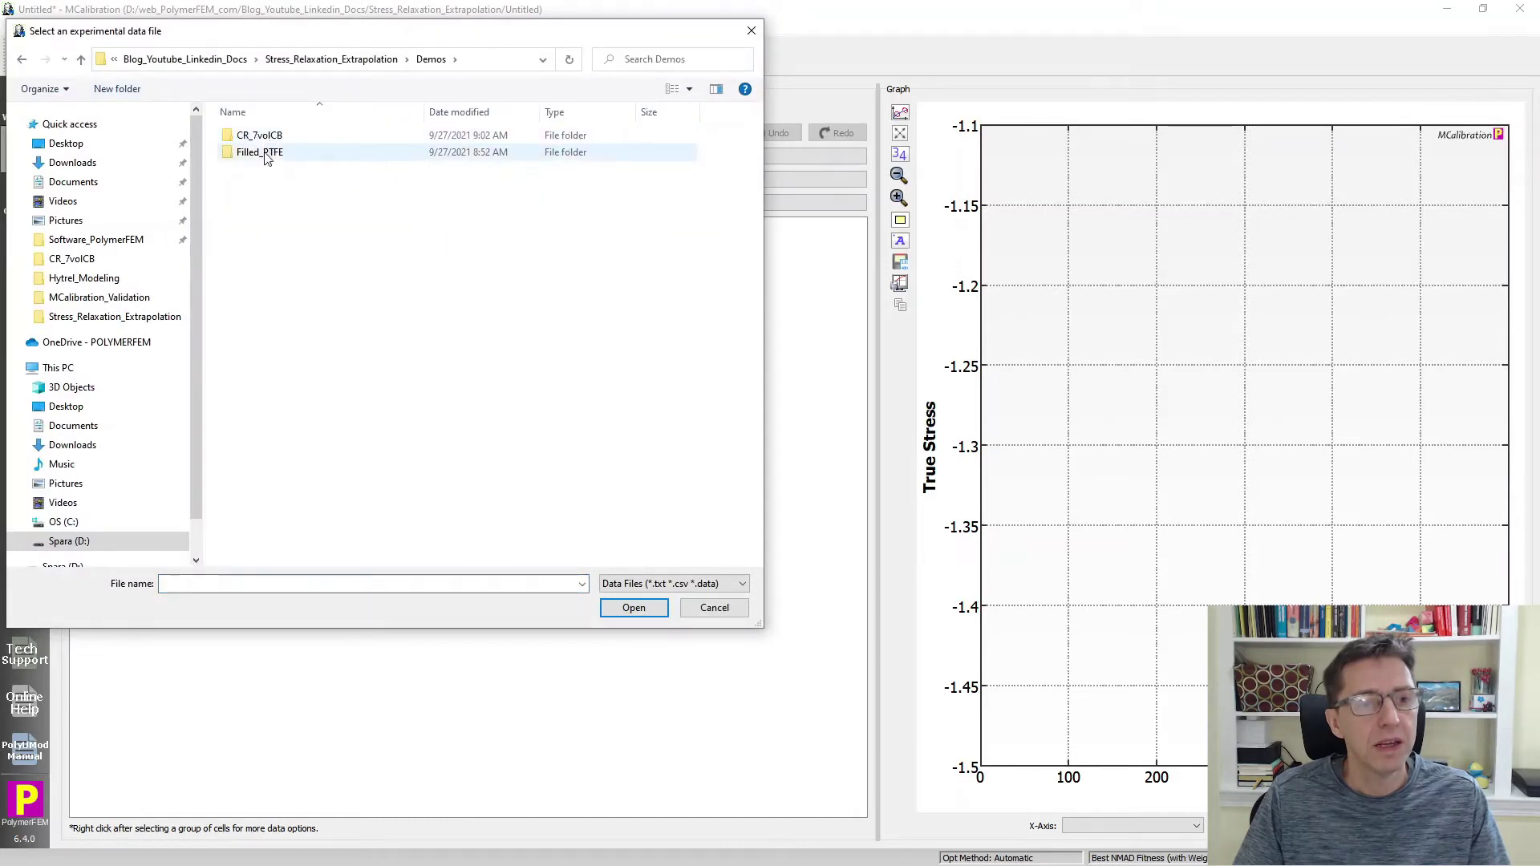
{"action": "double_click", "coordinate": [265, 138]}
{"action": "double_click", "coordinate": [263, 137]}
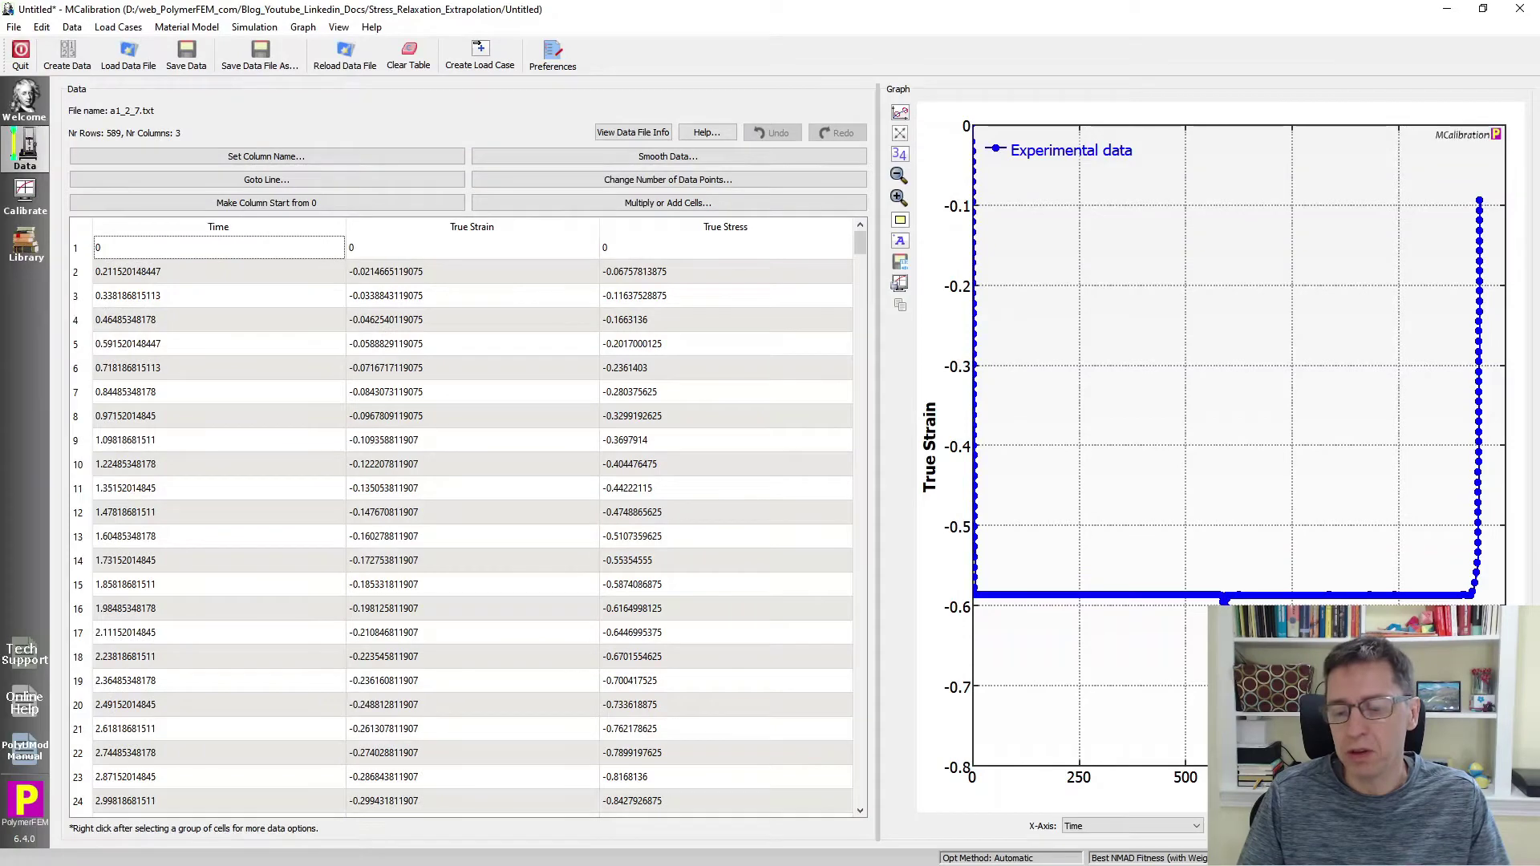
Step: In the stress-time data, delete all rows through row 313, at about 597.6 s just before the second relaxation segment
{"action": "left_click_drag", "start_coordinate": [1213, 394], "coordinate": [1501, 481]}
{"action": "left_click_drag", "start_coordinate": [1001, 274], "coordinate": [1091, 427]}
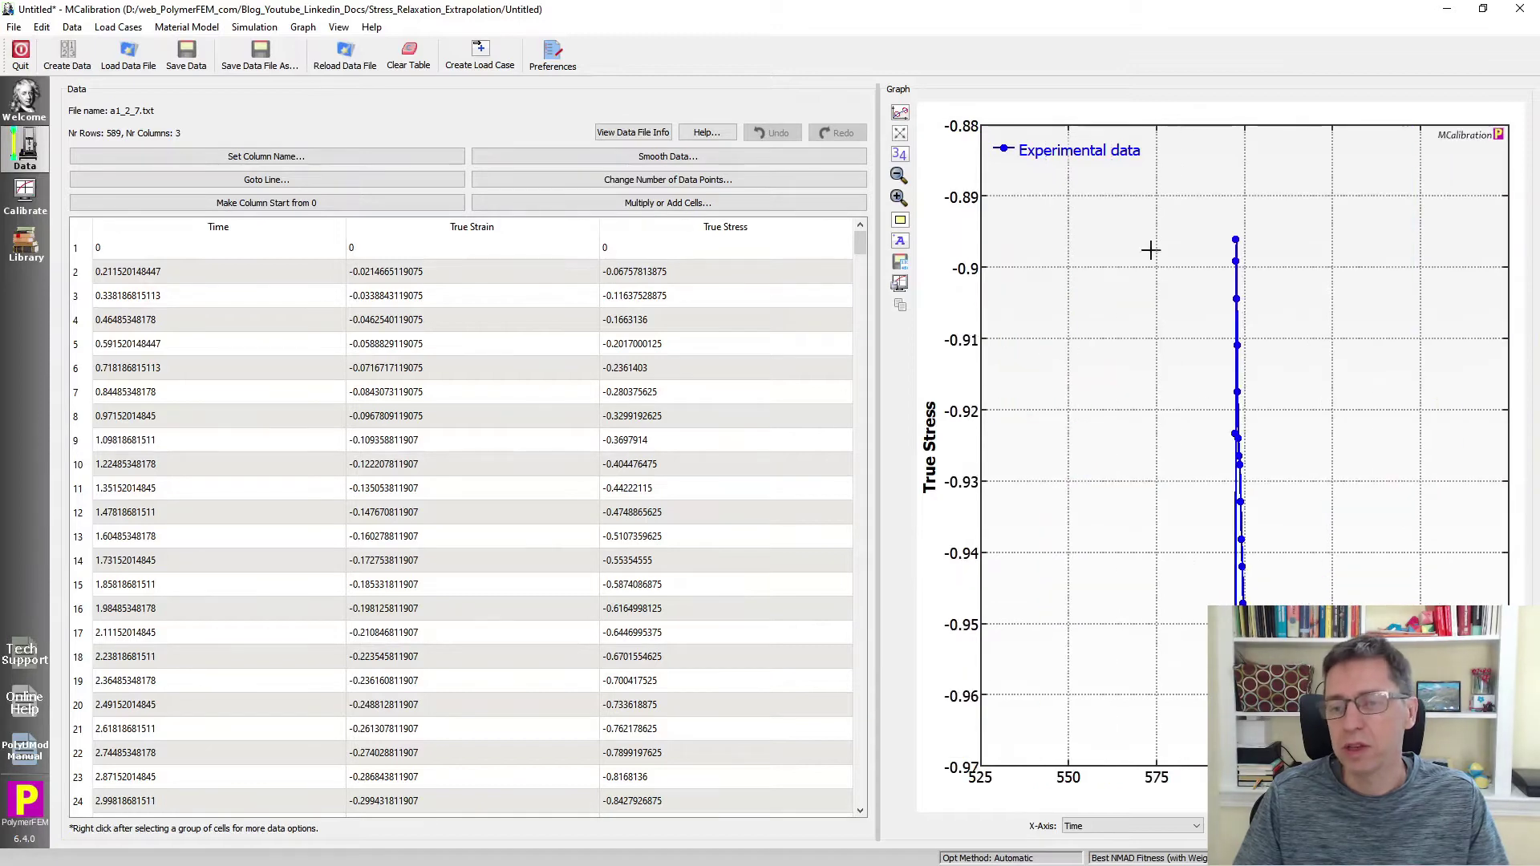
{"action": "left_click_drag", "start_coordinate": [1183, 206], "coordinate": [1267, 547]}
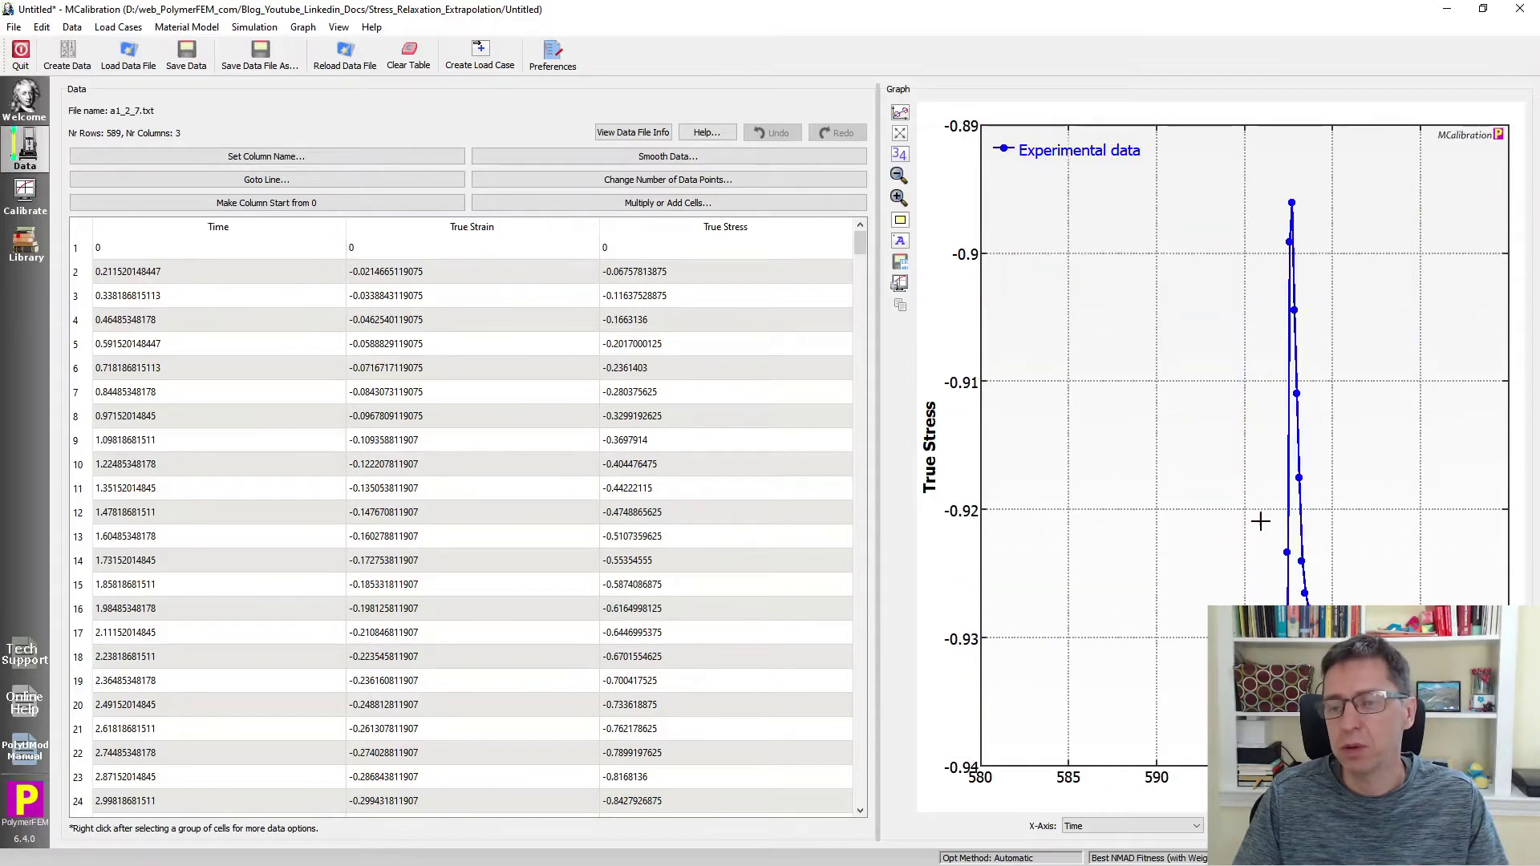
{"action": "left_click", "coordinate": [1291, 241]}
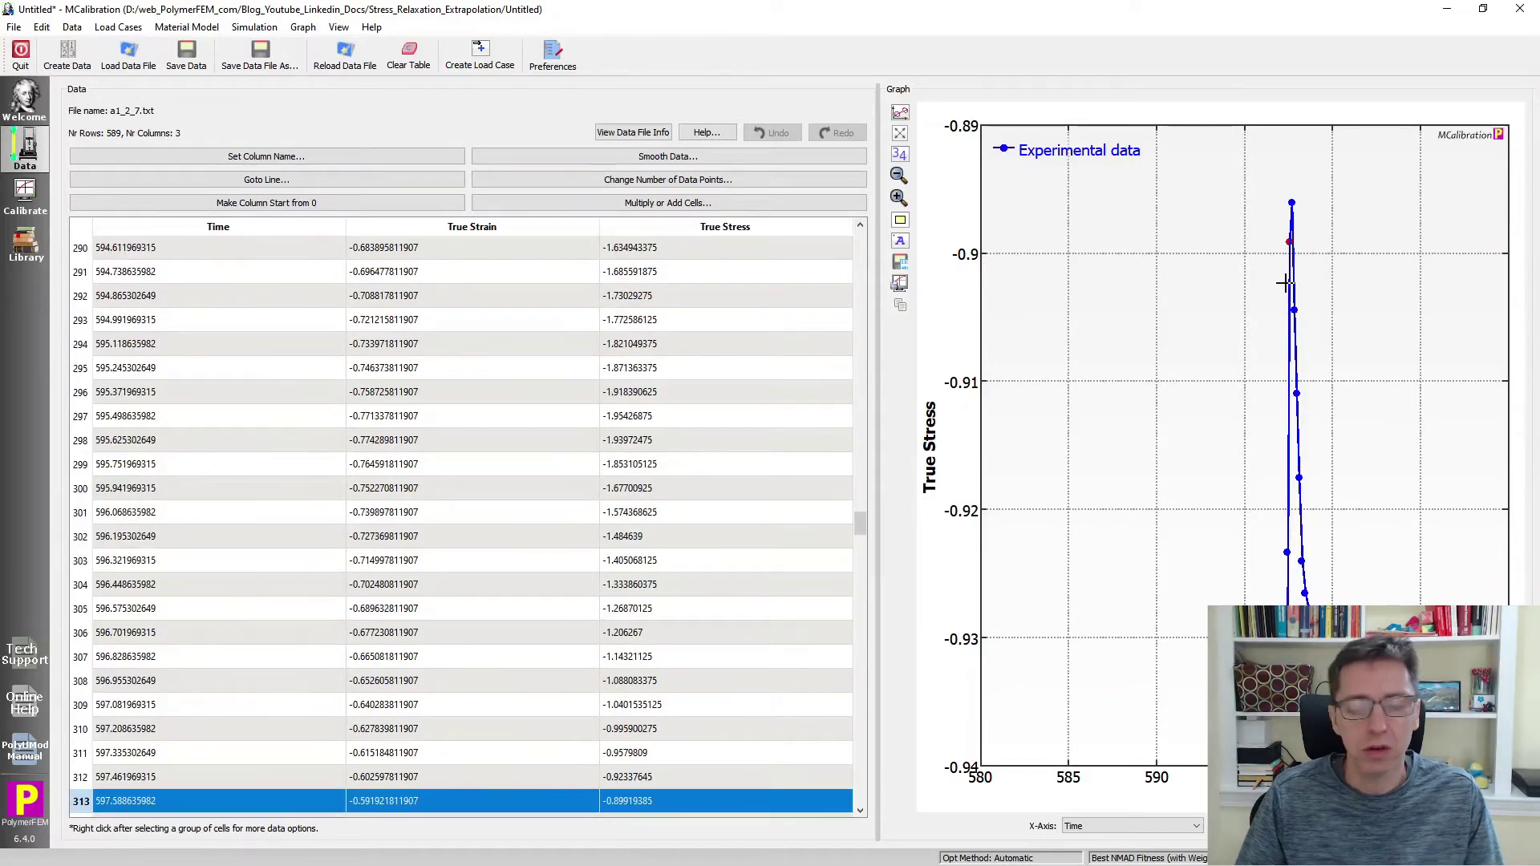
{"action": "key", "text": "ctrl+shift+Home"}
{"action": "key", "text": "Delete"}
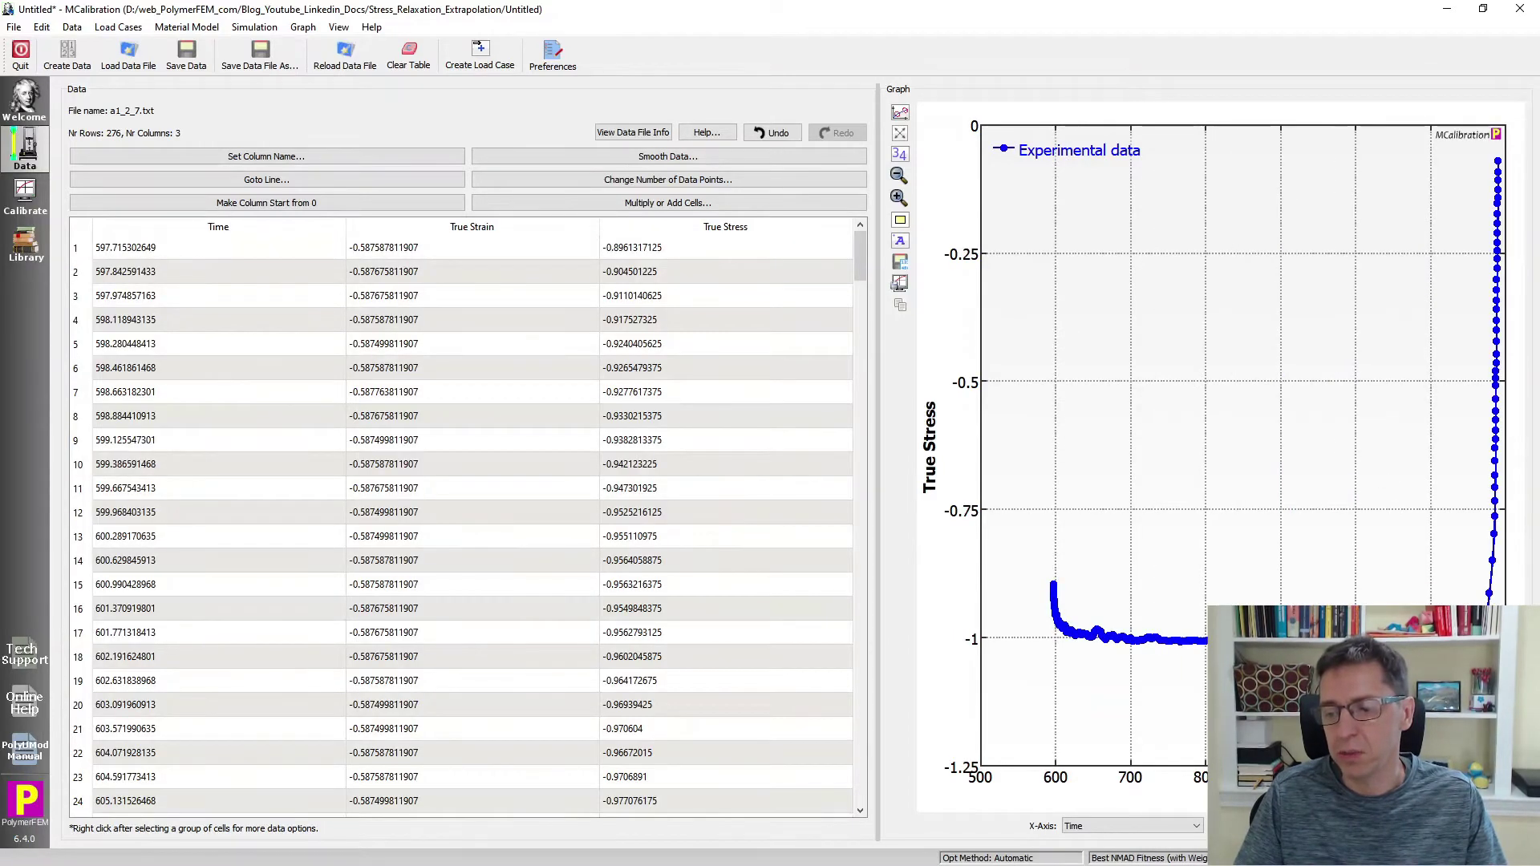
Step: Delete all rows from the data point at about 1104 s, near the end of the second relaxation, through the last row
{"action": "left_click_drag", "start_coordinate": [1413, 614], "coordinate": [1507, 678]}
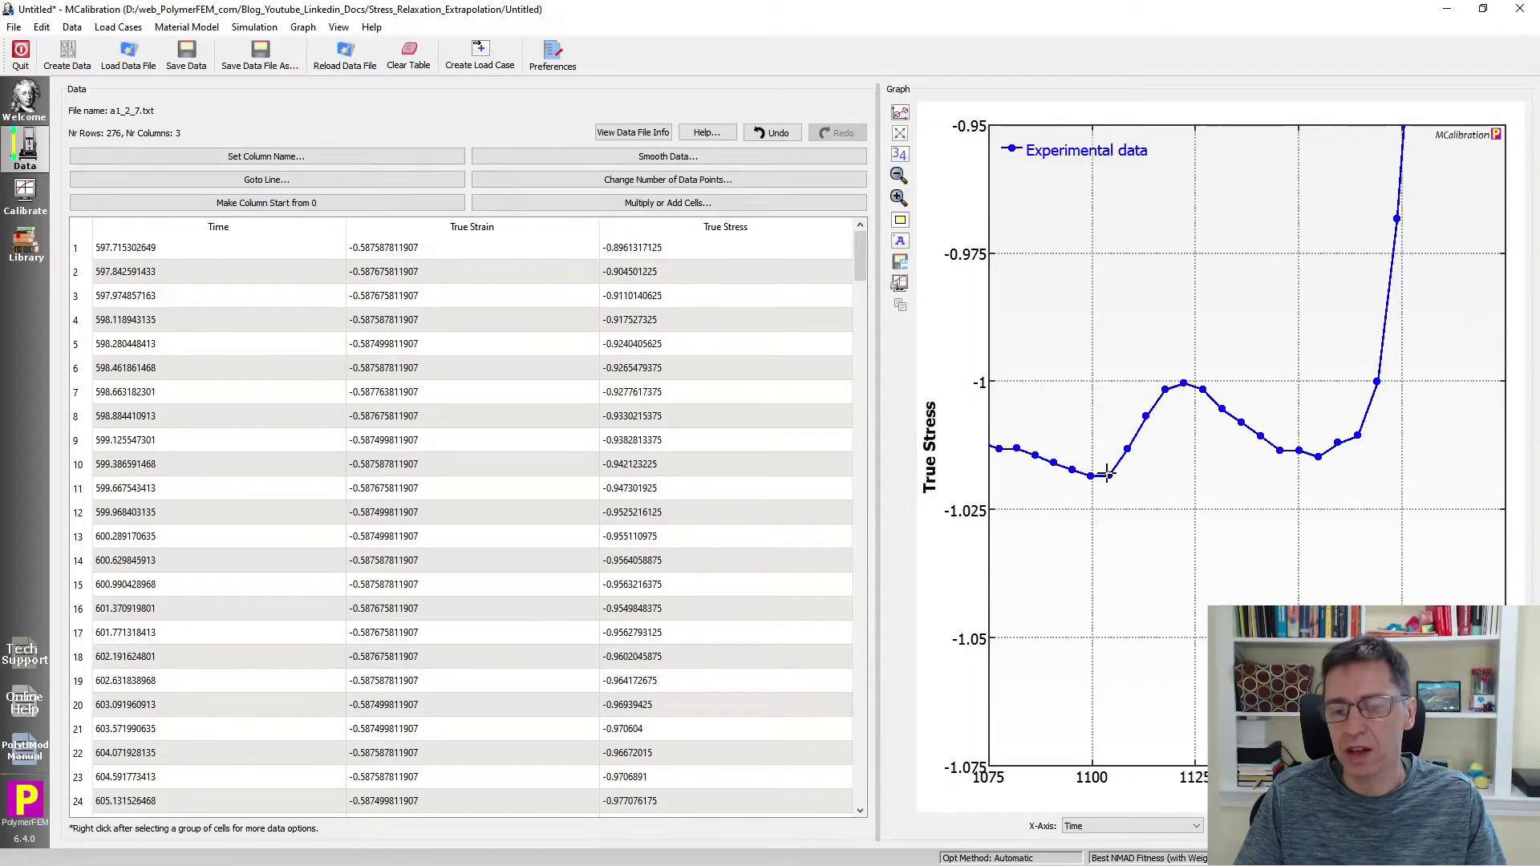
{"action": "left_click", "coordinate": [1108, 475]}
{"action": "key", "text": "ctrl+shift+End"}
{"action": "key", "text": "Delete"}
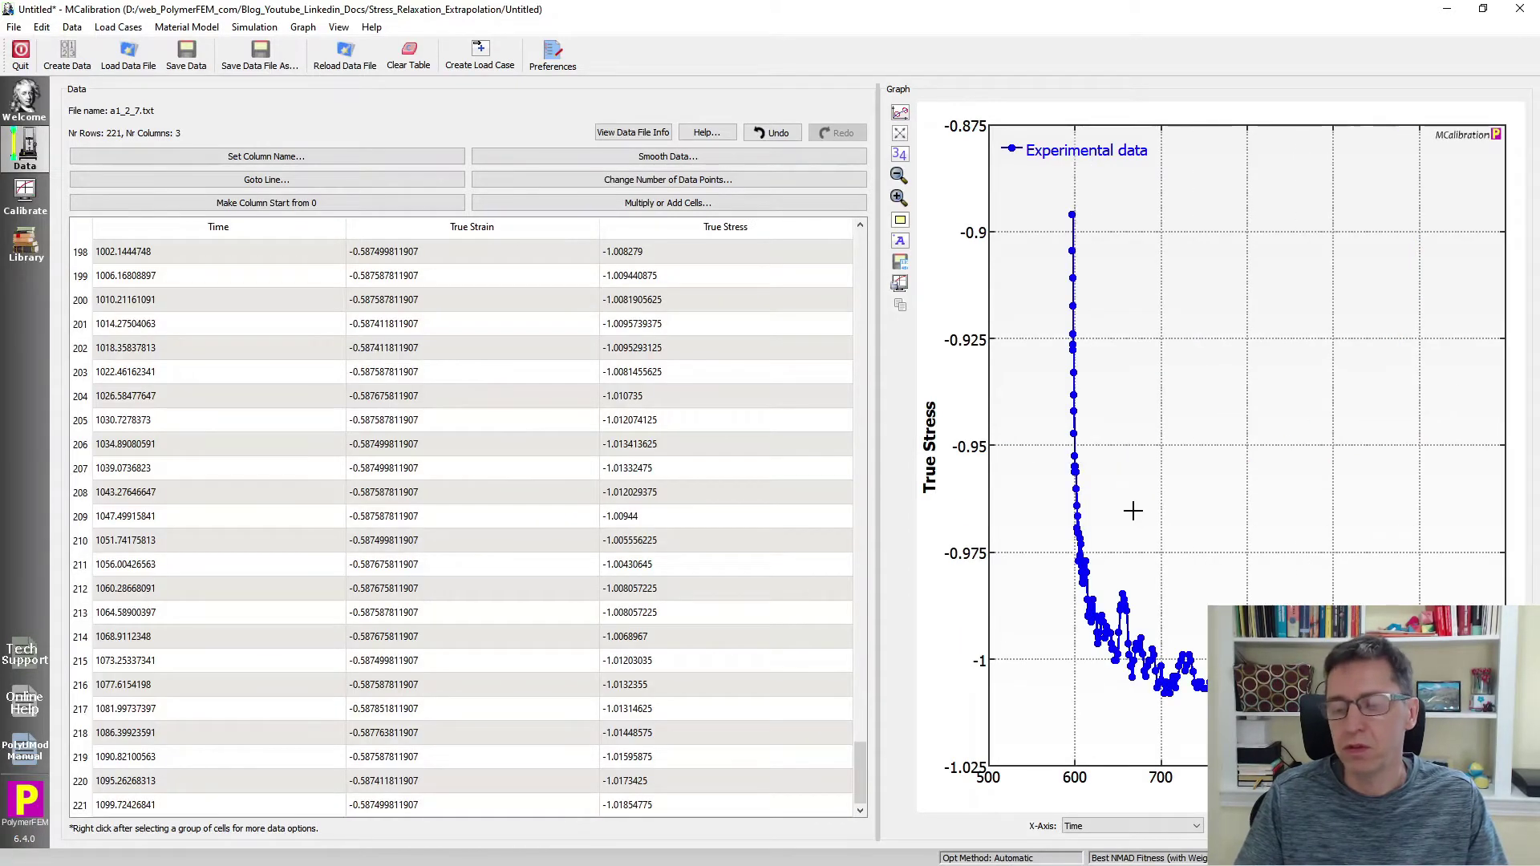
Step: Shift the Time column of the trimmed second relaxation data so that it starts from 0
{"action": "left_click", "coordinate": [666, 574]}
{"action": "key", "text": "ctrl+Home"}
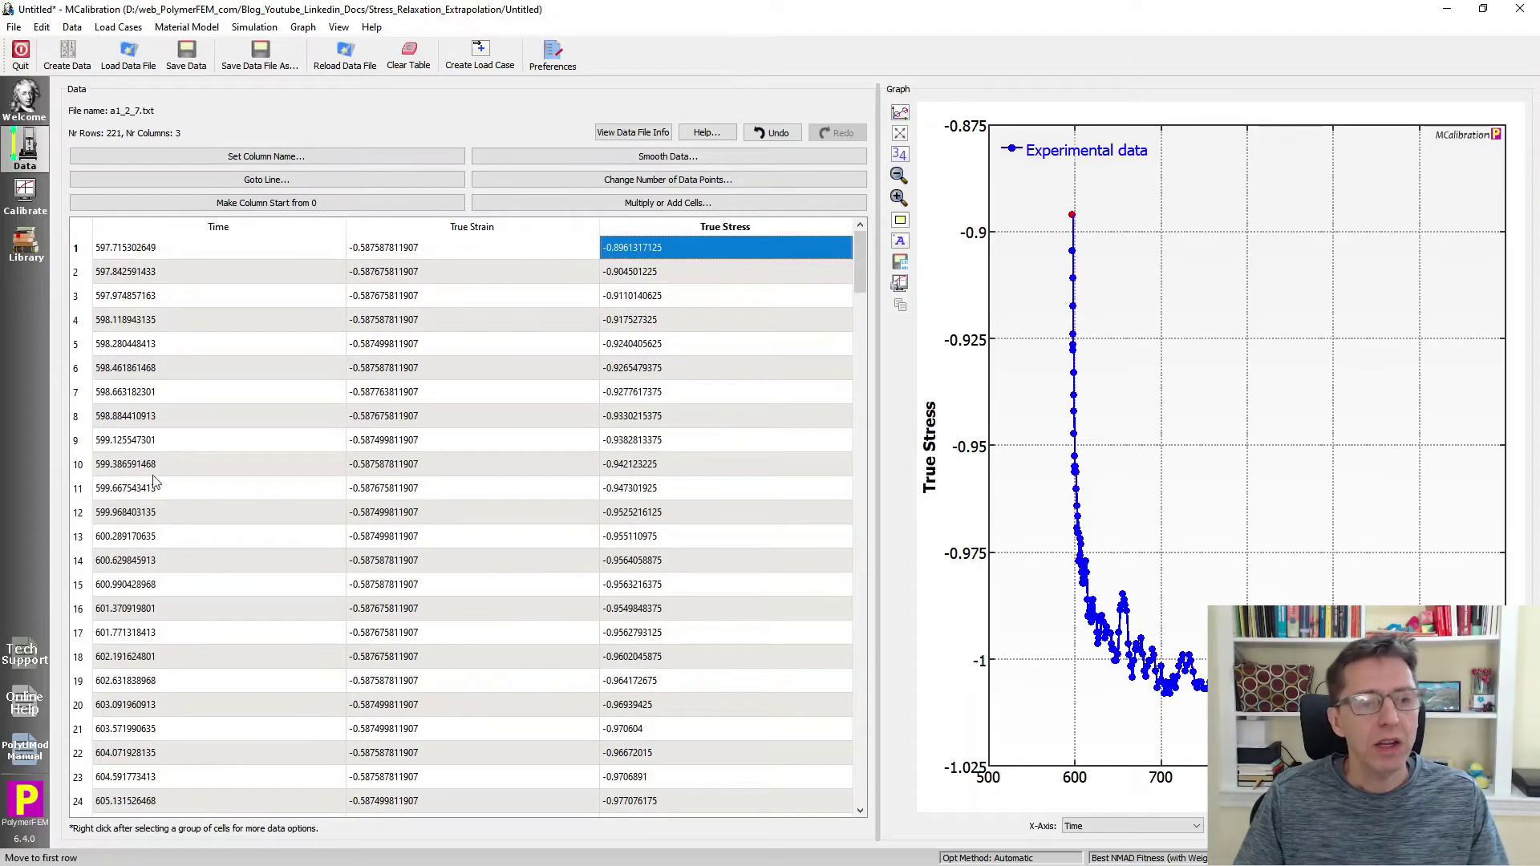
{"action": "left_click", "coordinate": [156, 441]}
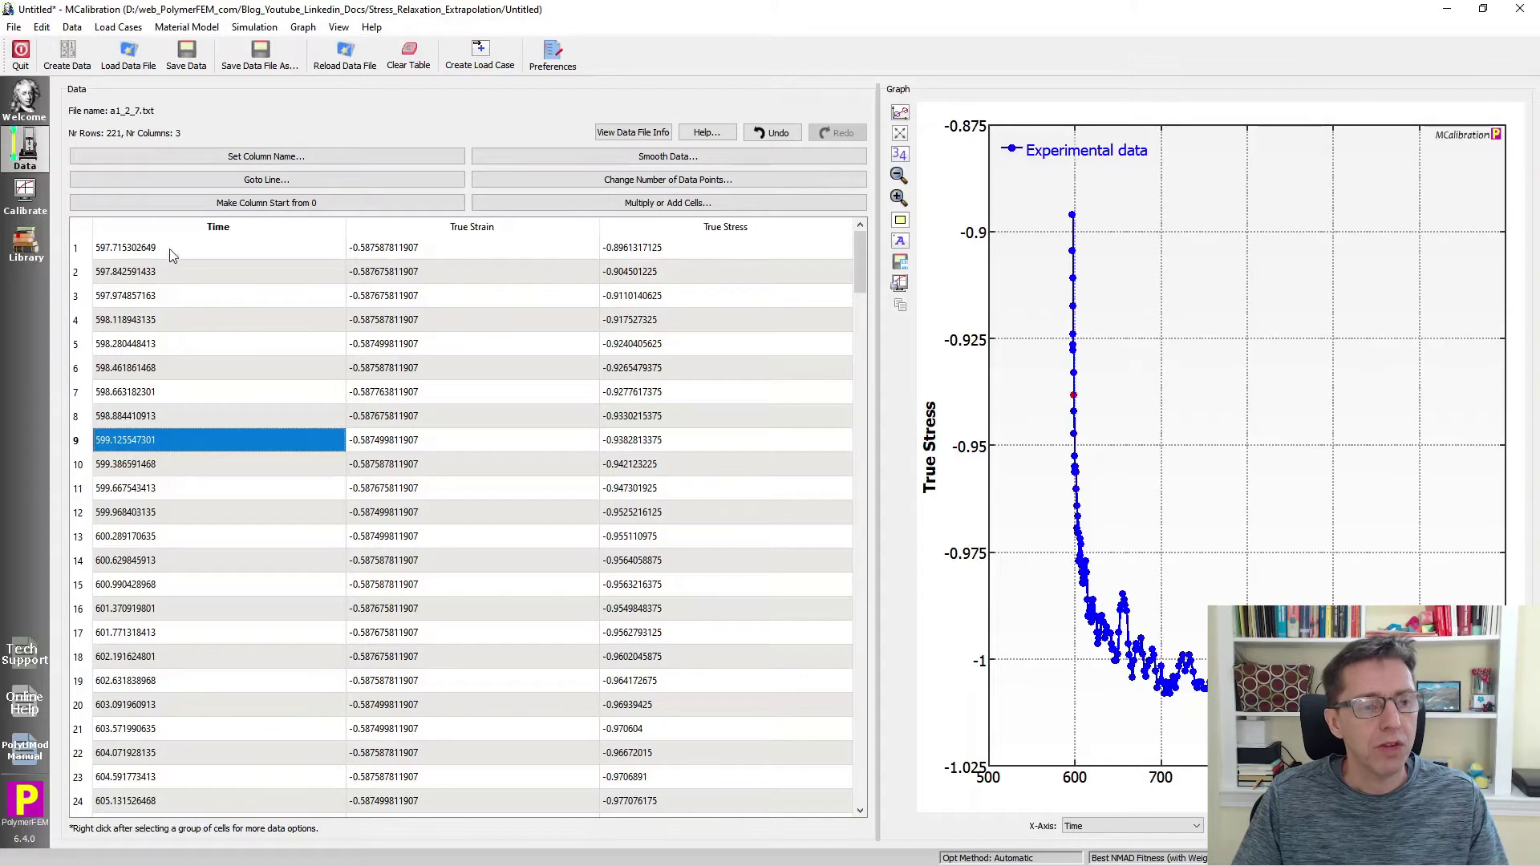
{"action": "left_click", "coordinate": [173, 203]}
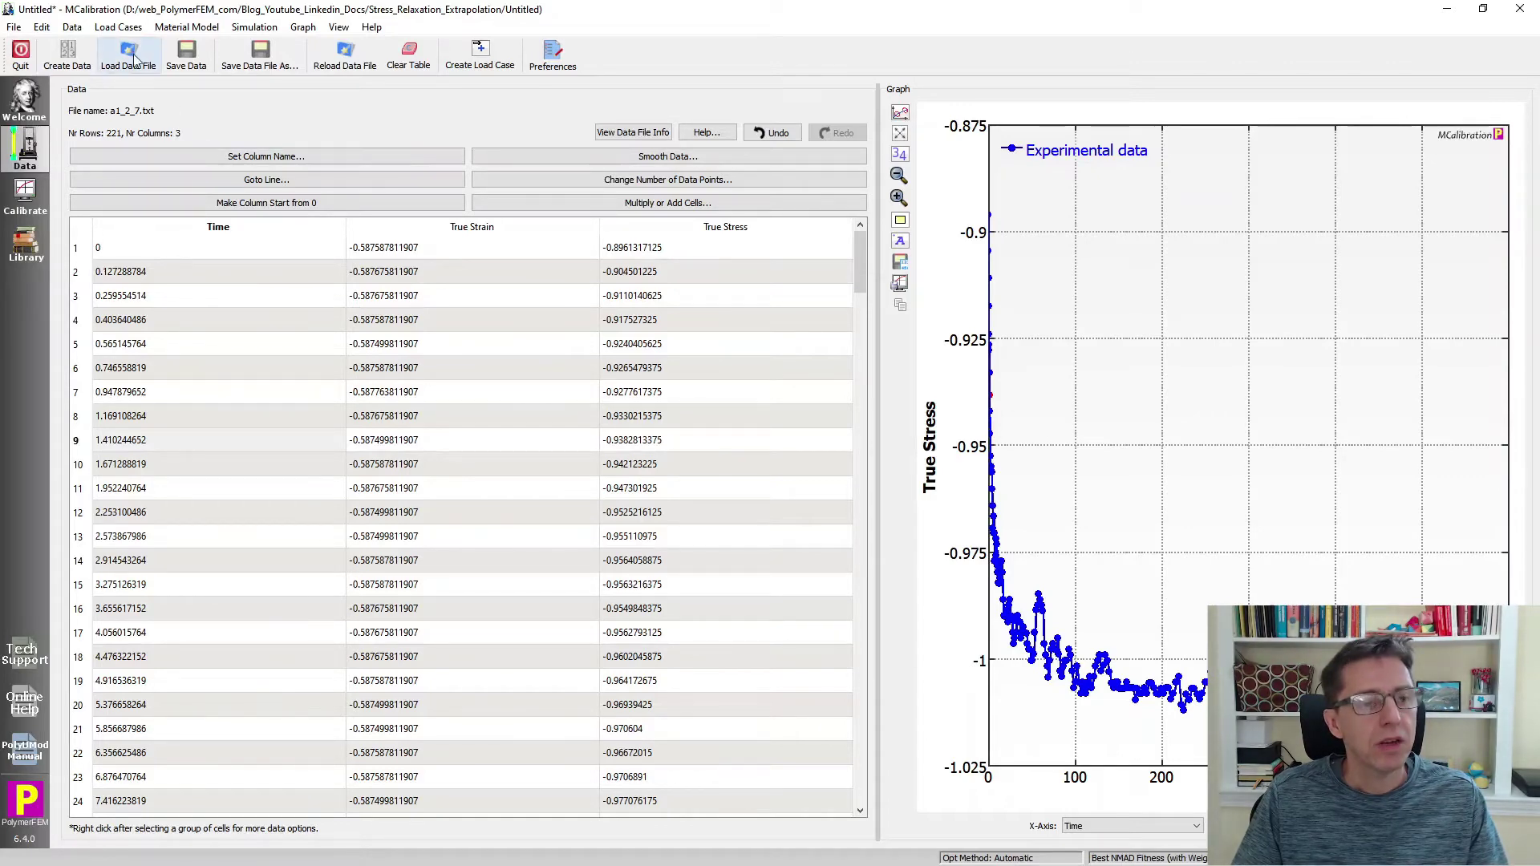
Step: Save the second relaxation data as a1_2_7_relax2.txt in the Demos/CR_7volCB folder
{"action": "left_click", "coordinate": [259, 54]}
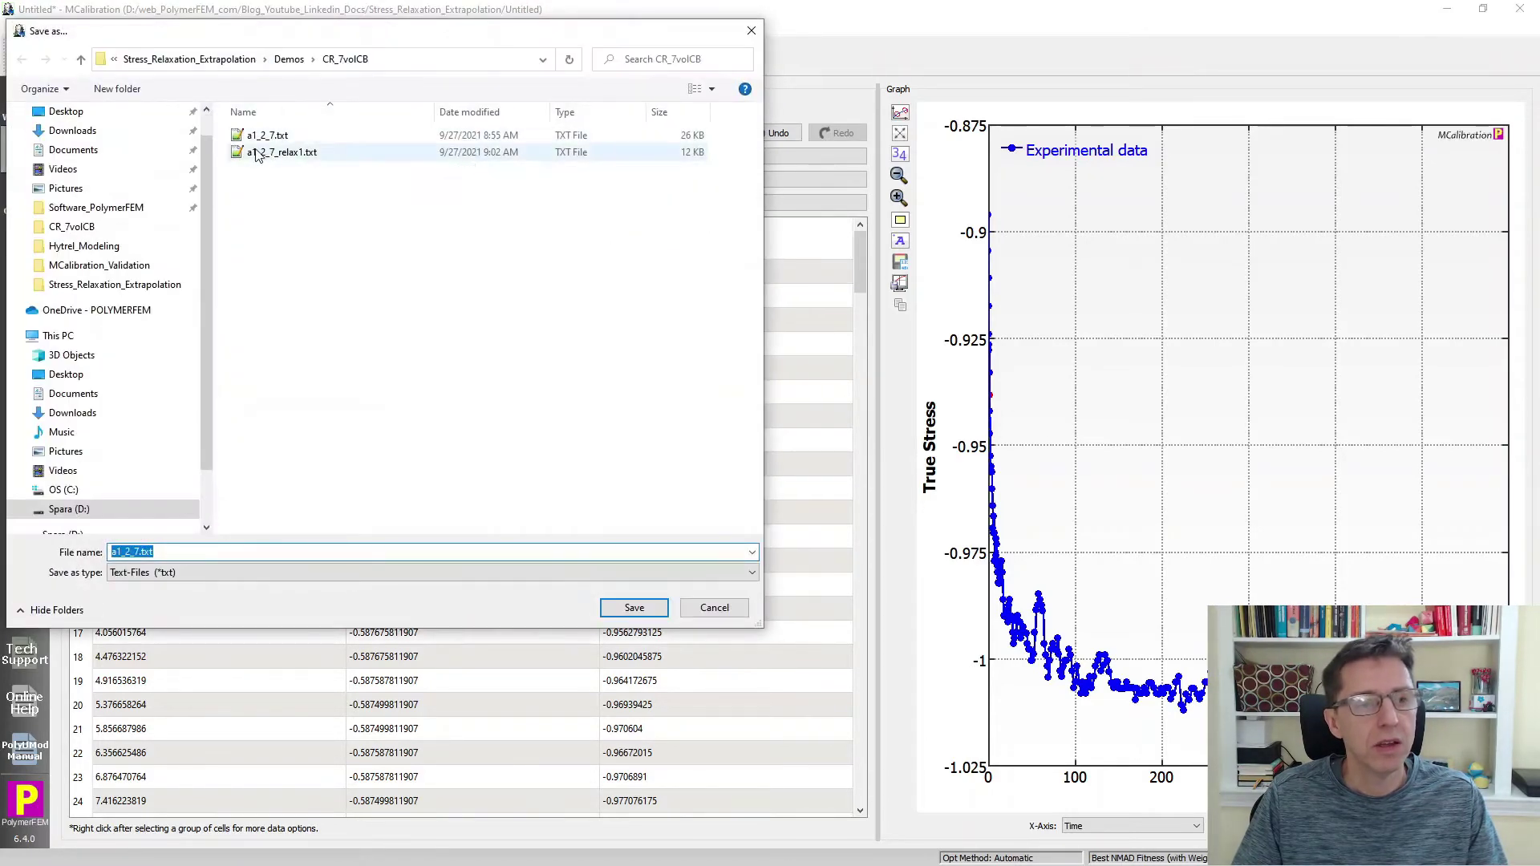
{"action": "left_click", "coordinate": [257, 154]}
{"action": "left_click", "coordinate": [182, 552]}
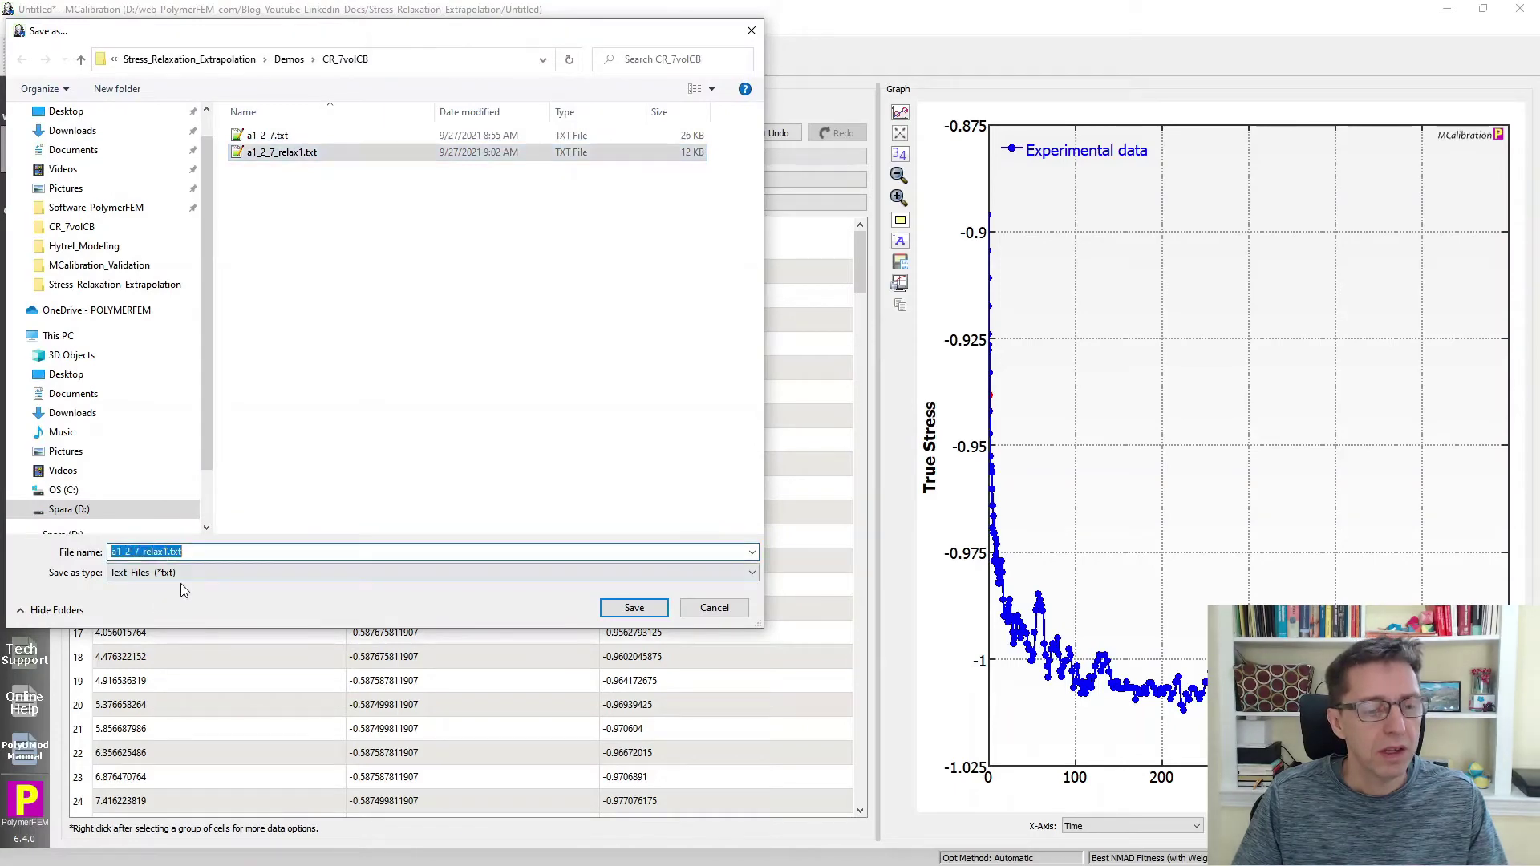
{"action": "key", "text": "End"}
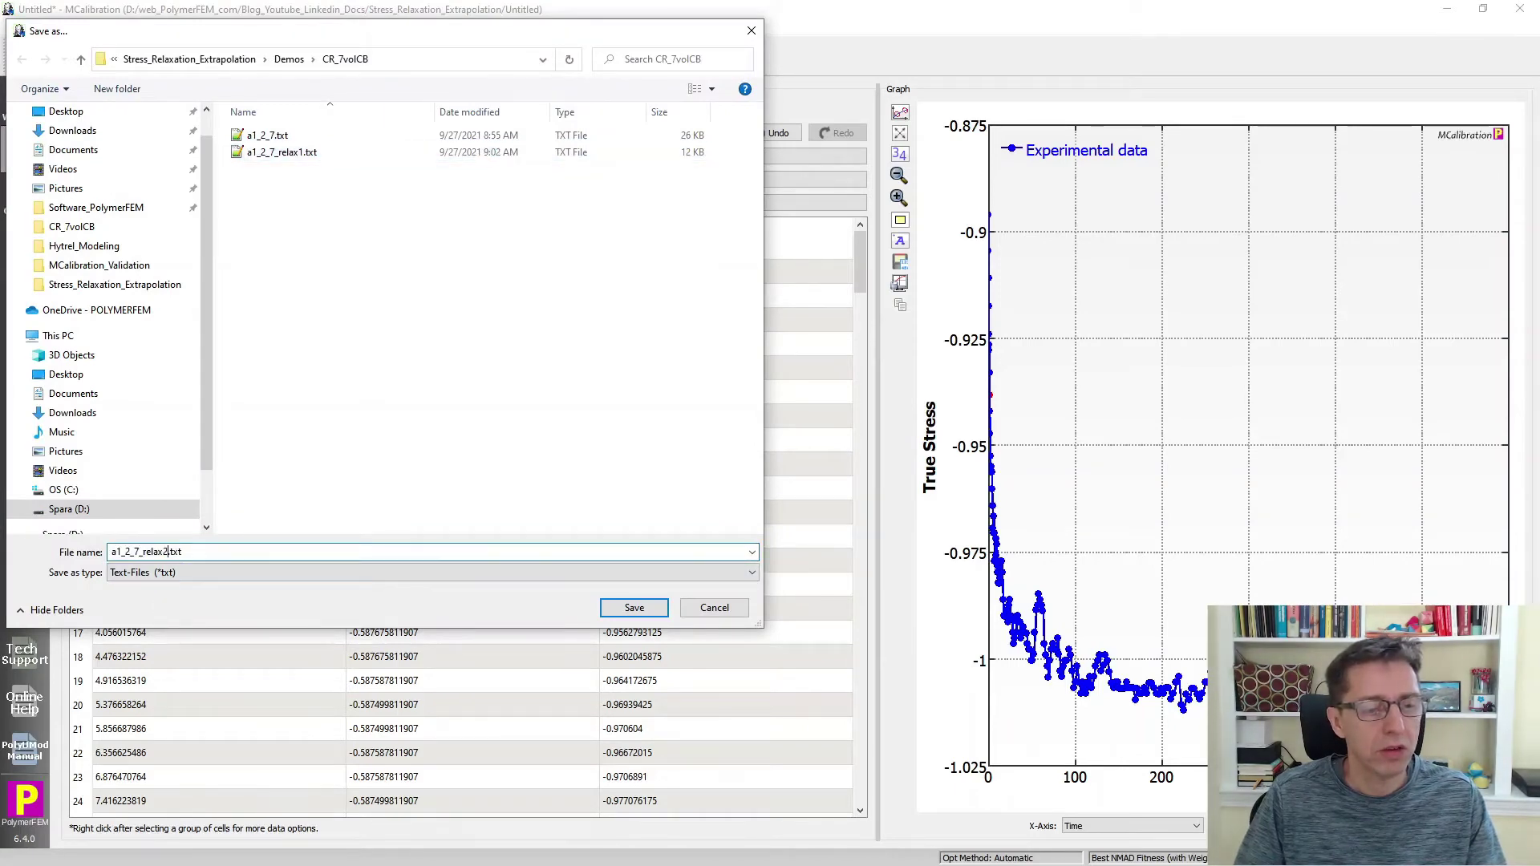
{"action": "key", "text": "Return"}
Step: Clear the data table and load a1_2_7_relax1.txt from the Demos/CR_7volCB folder
{"action": "left_click", "coordinate": [410, 56]}
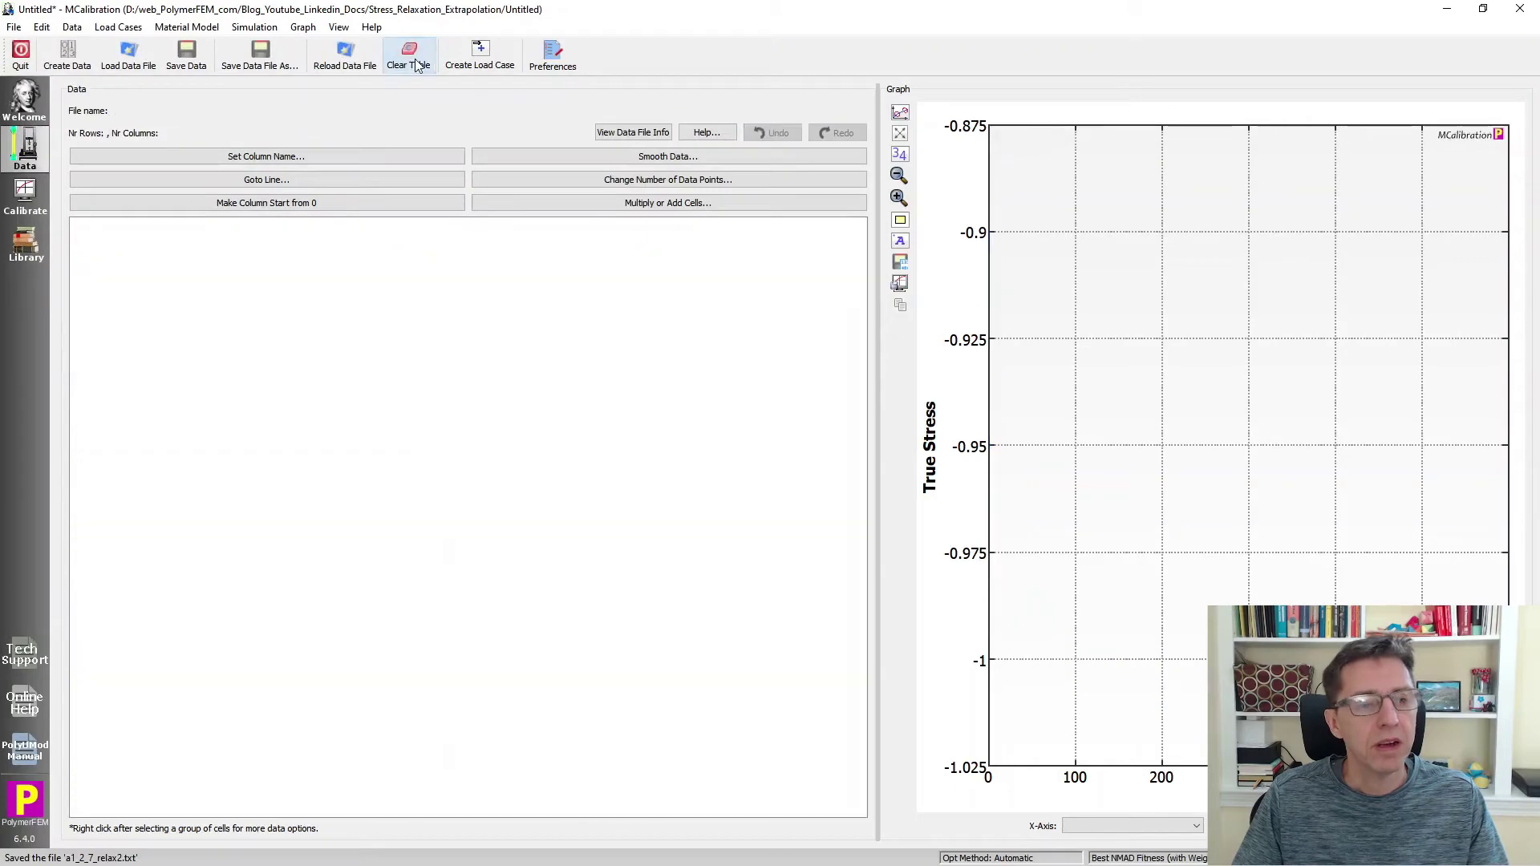
{"action": "left_click", "coordinate": [121, 61]}
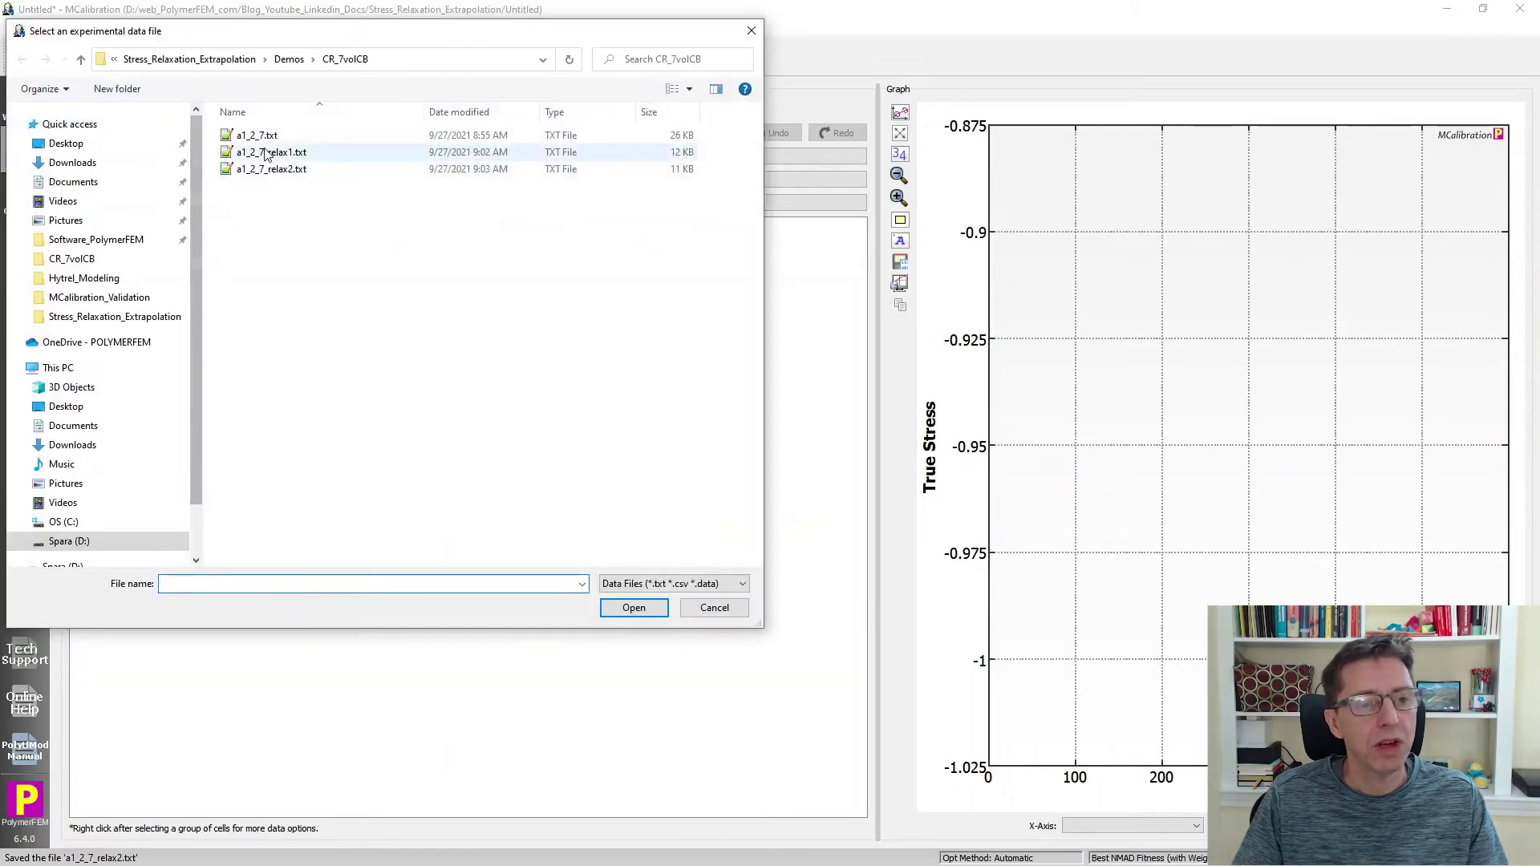
{"action": "double_click", "coordinate": [267, 155]}
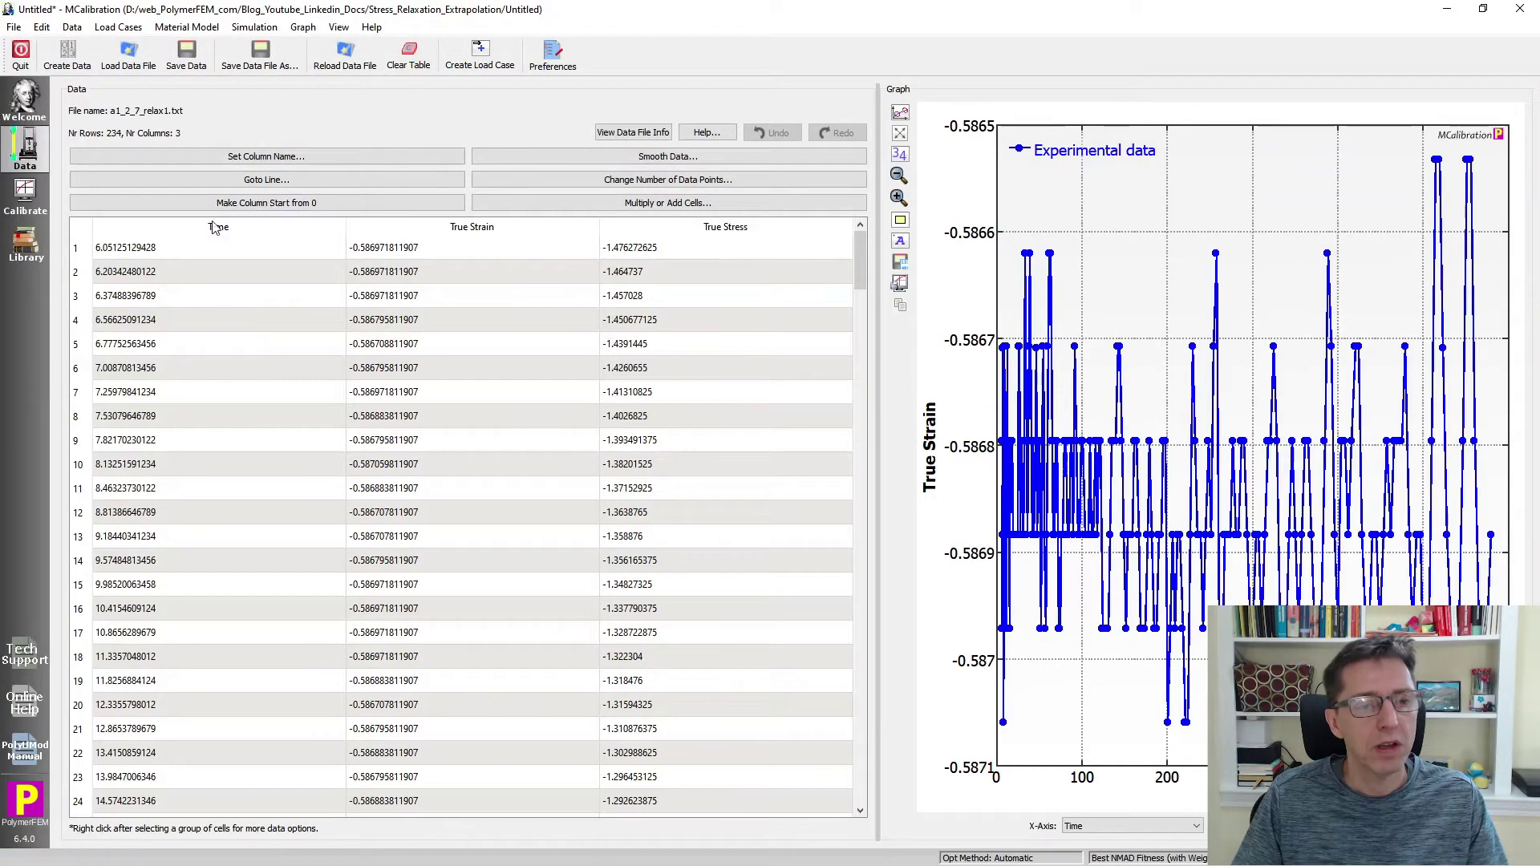
Step: Make the first relaxation's Time column start from 0, overwrite a1_2_7_relax1.txt with the result, and clear the table
{"action": "left_click", "coordinate": [223, 252]}
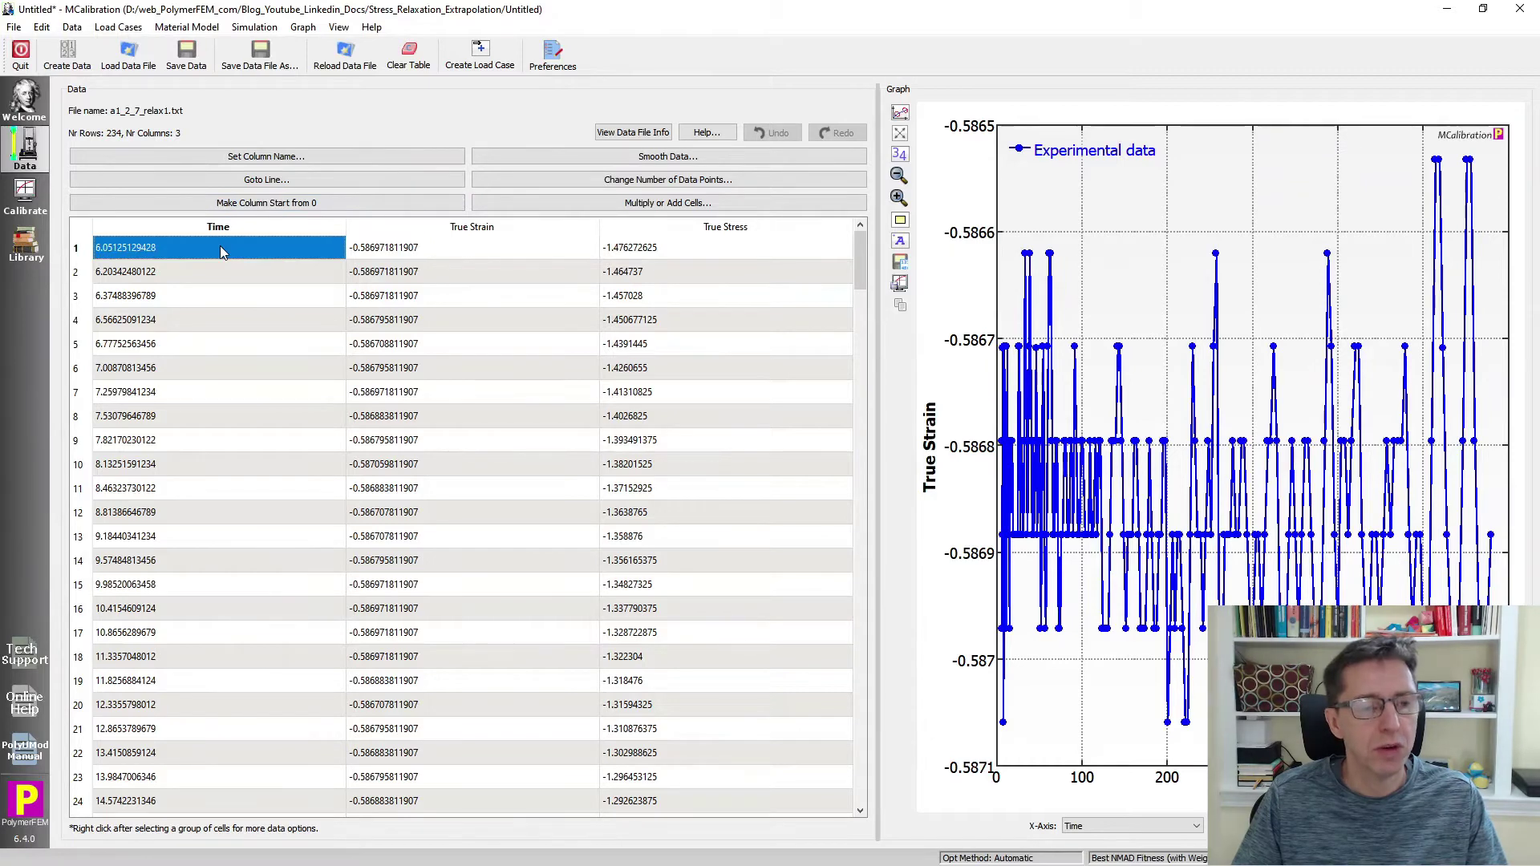
{"action": "left_click", "coordinate": [275, 206]}
{"action": "left_click", "coordinate": [259, 56]}
{"action": "left_click", "coordinate": [273, 154]}
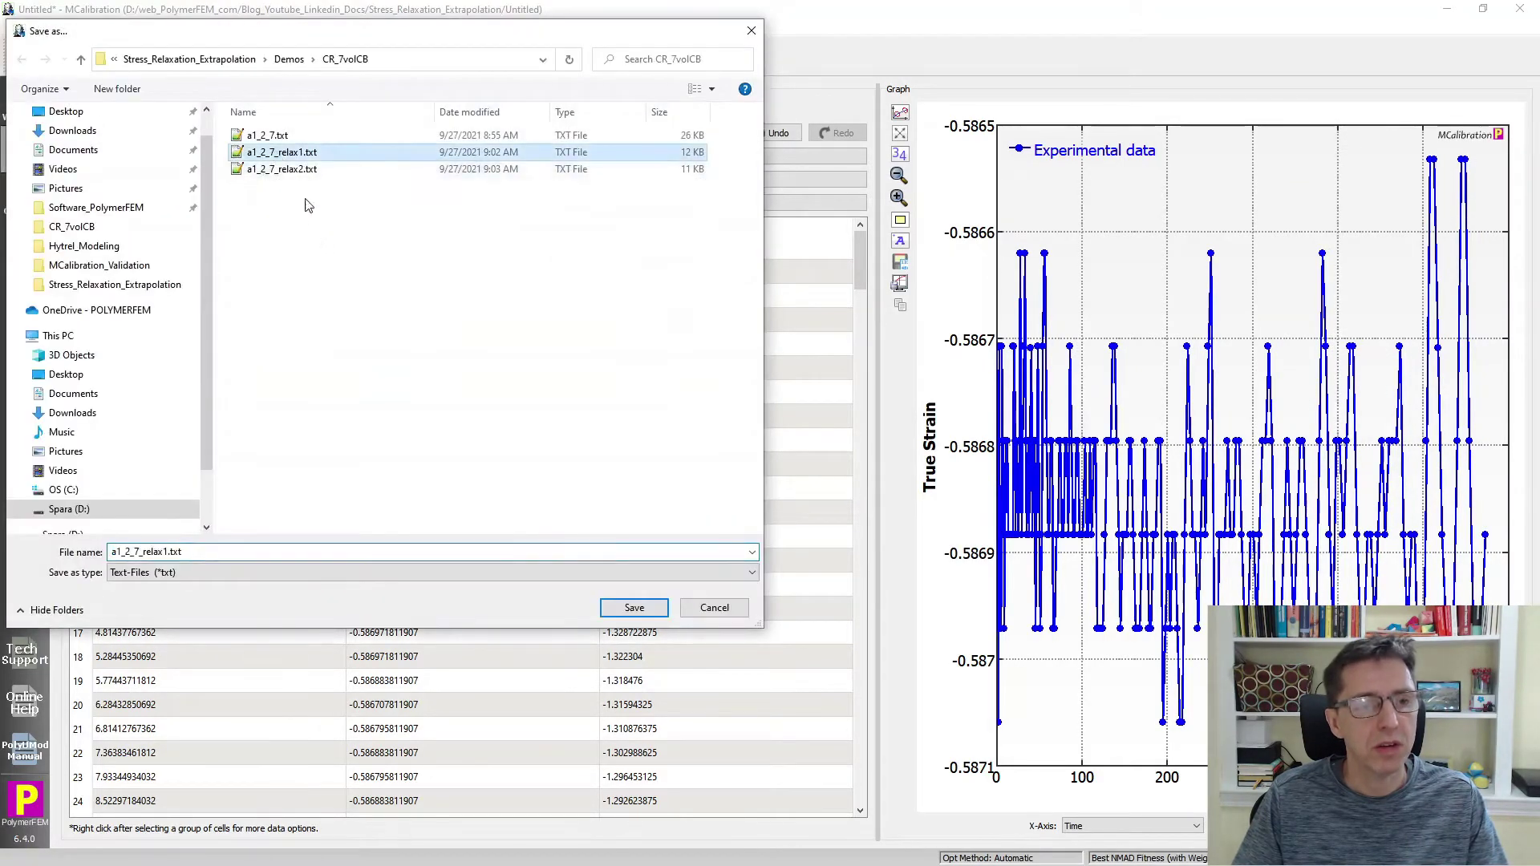
{"action": "left_click", "coordinate": [631, 608]}
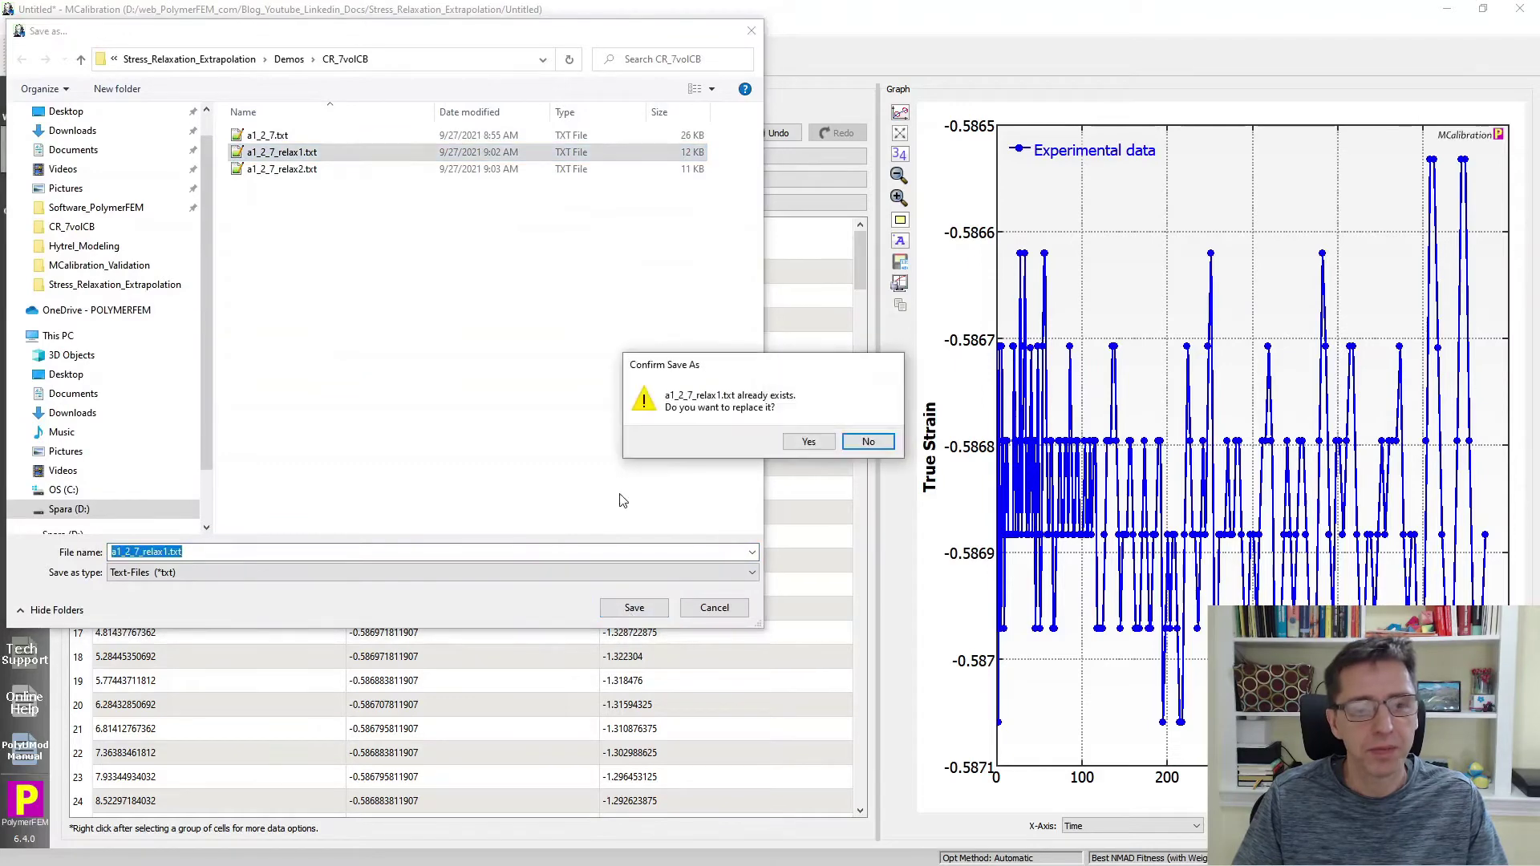
{"action": "left_click", "coordinate": [808, 442]}
{"action": "left_click", "coordinate": [396, 64]}
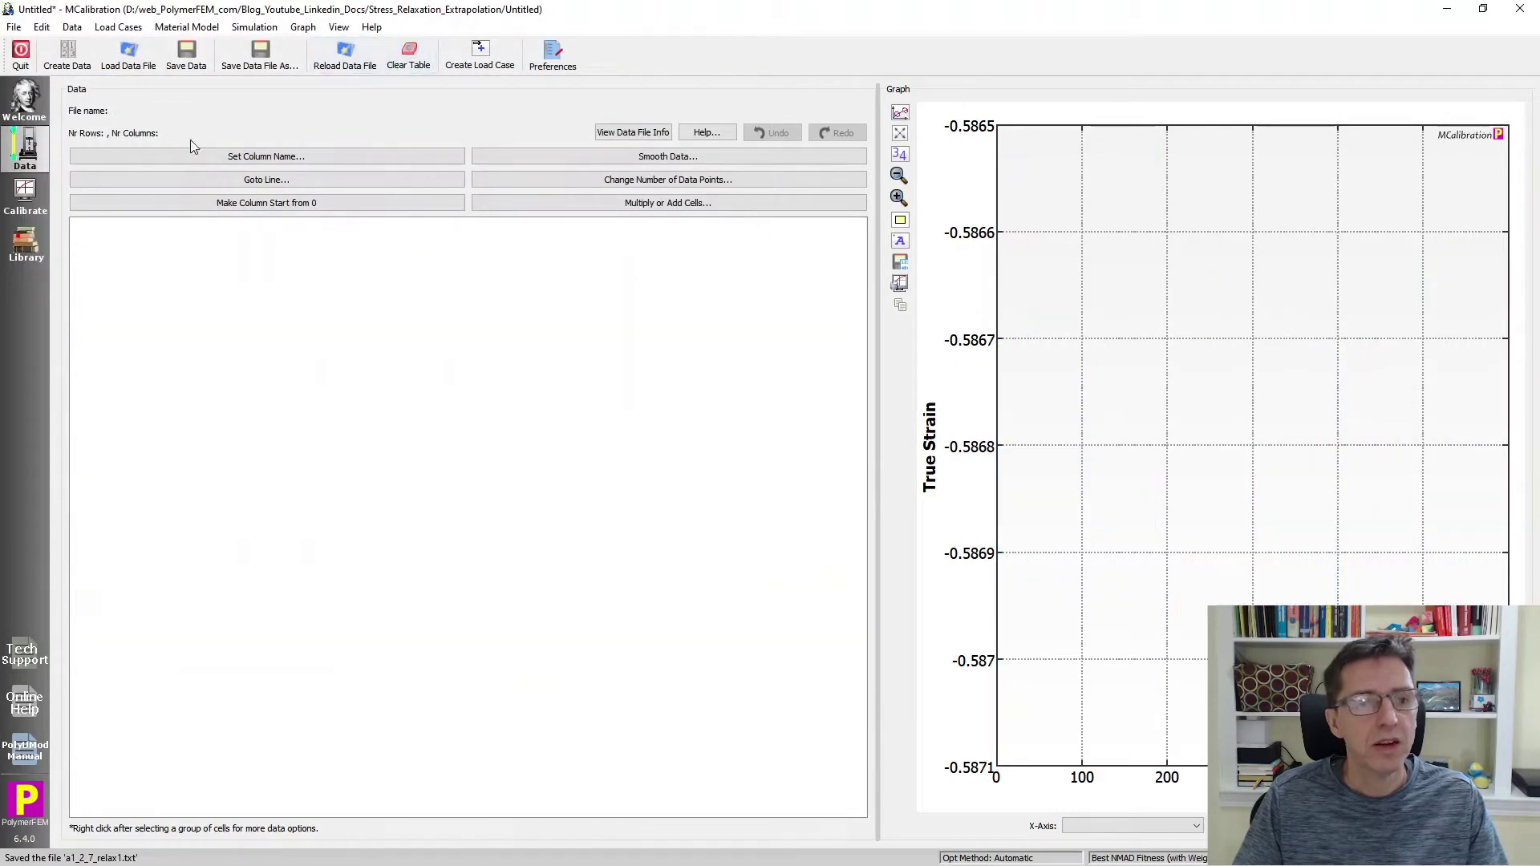
Step: Add an Experimental Data load case for calibration from a1_2_7.txt, using true strain and true stress
{"action": "left_click", "coordinate": [8, 201]}
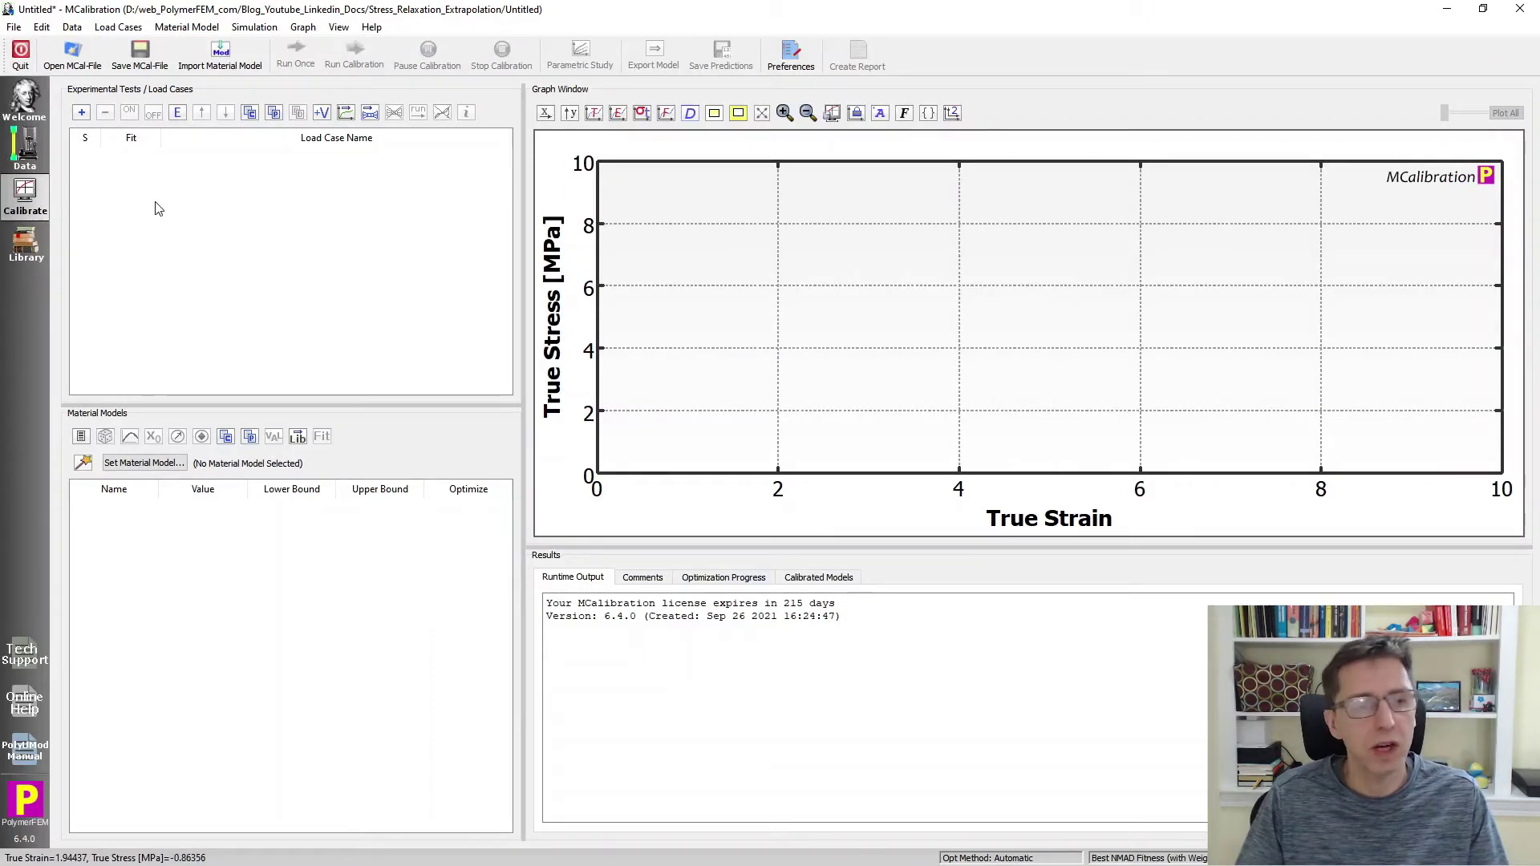
{"action": "left_click", "coordinate": [81, 112]}
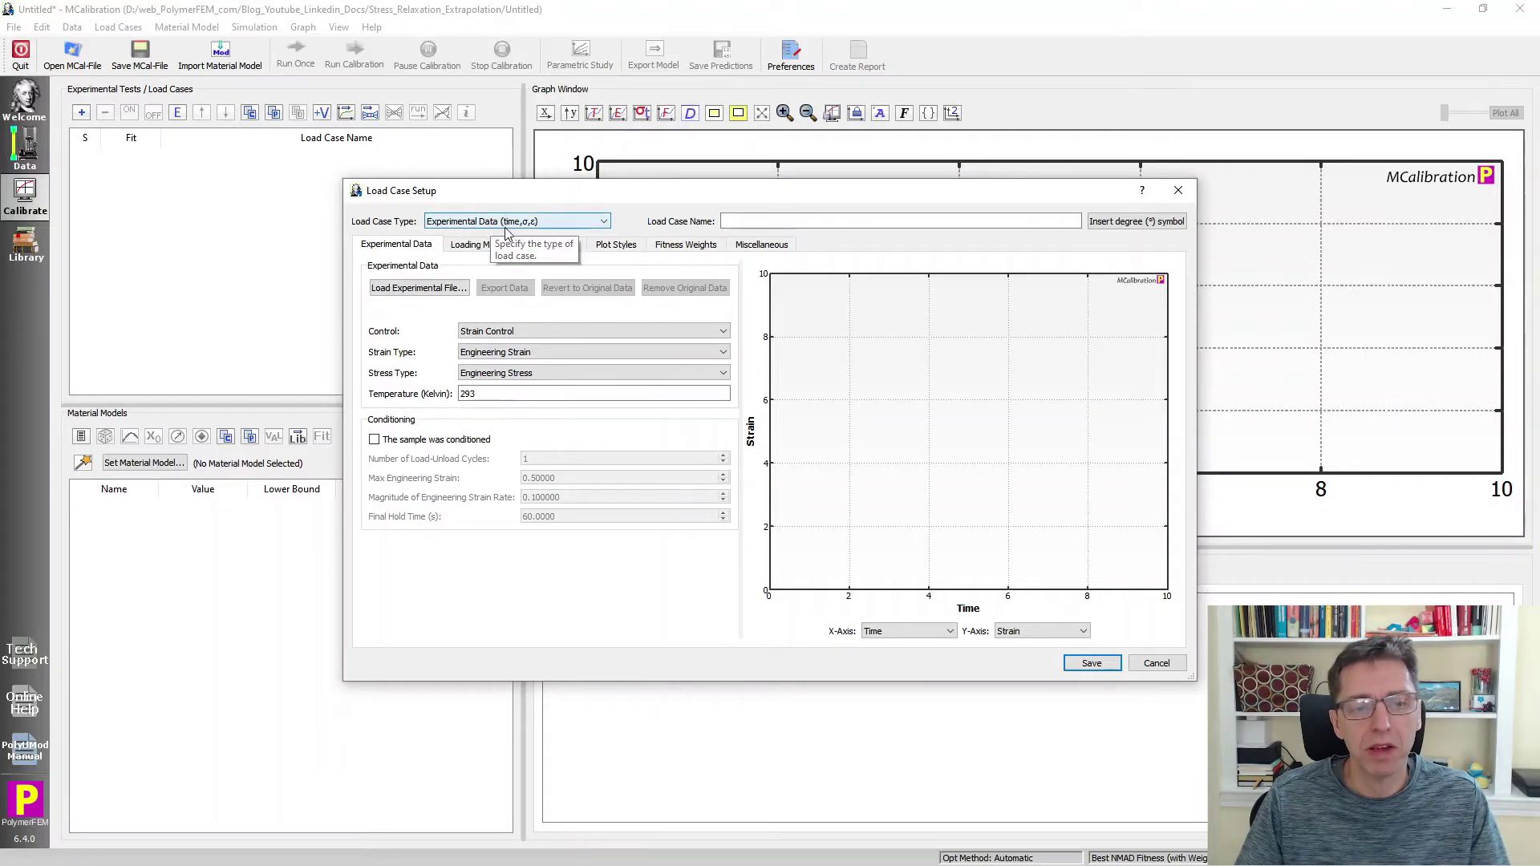
{"action": "left_click", "coordinate": [461, 287]}
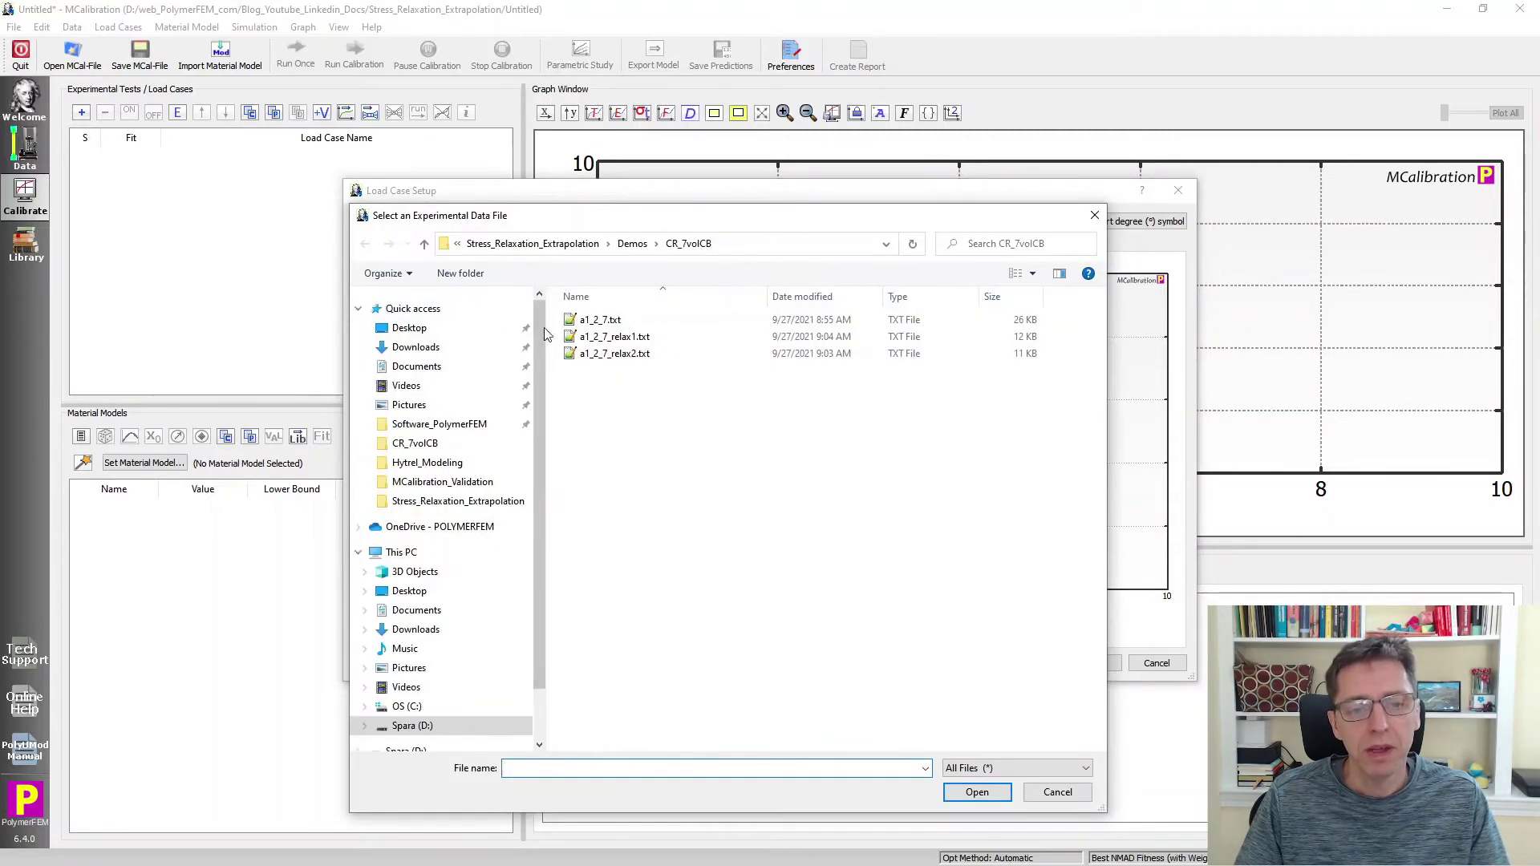
{"action": "left_click", "coordinate": [614, 321]}
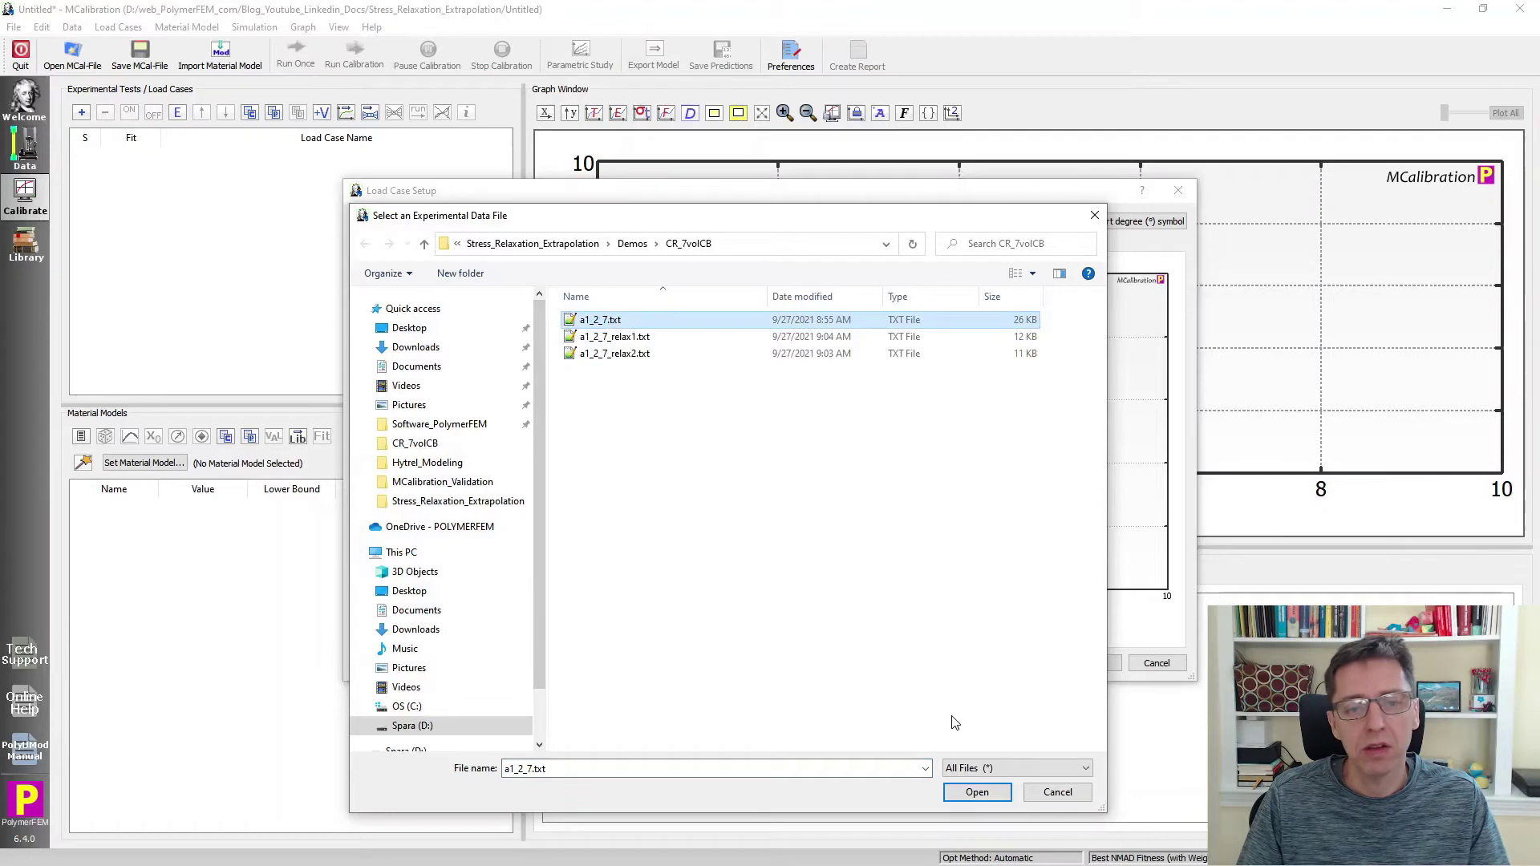
{"action": "left_click", "coordinate": [979, 791]}
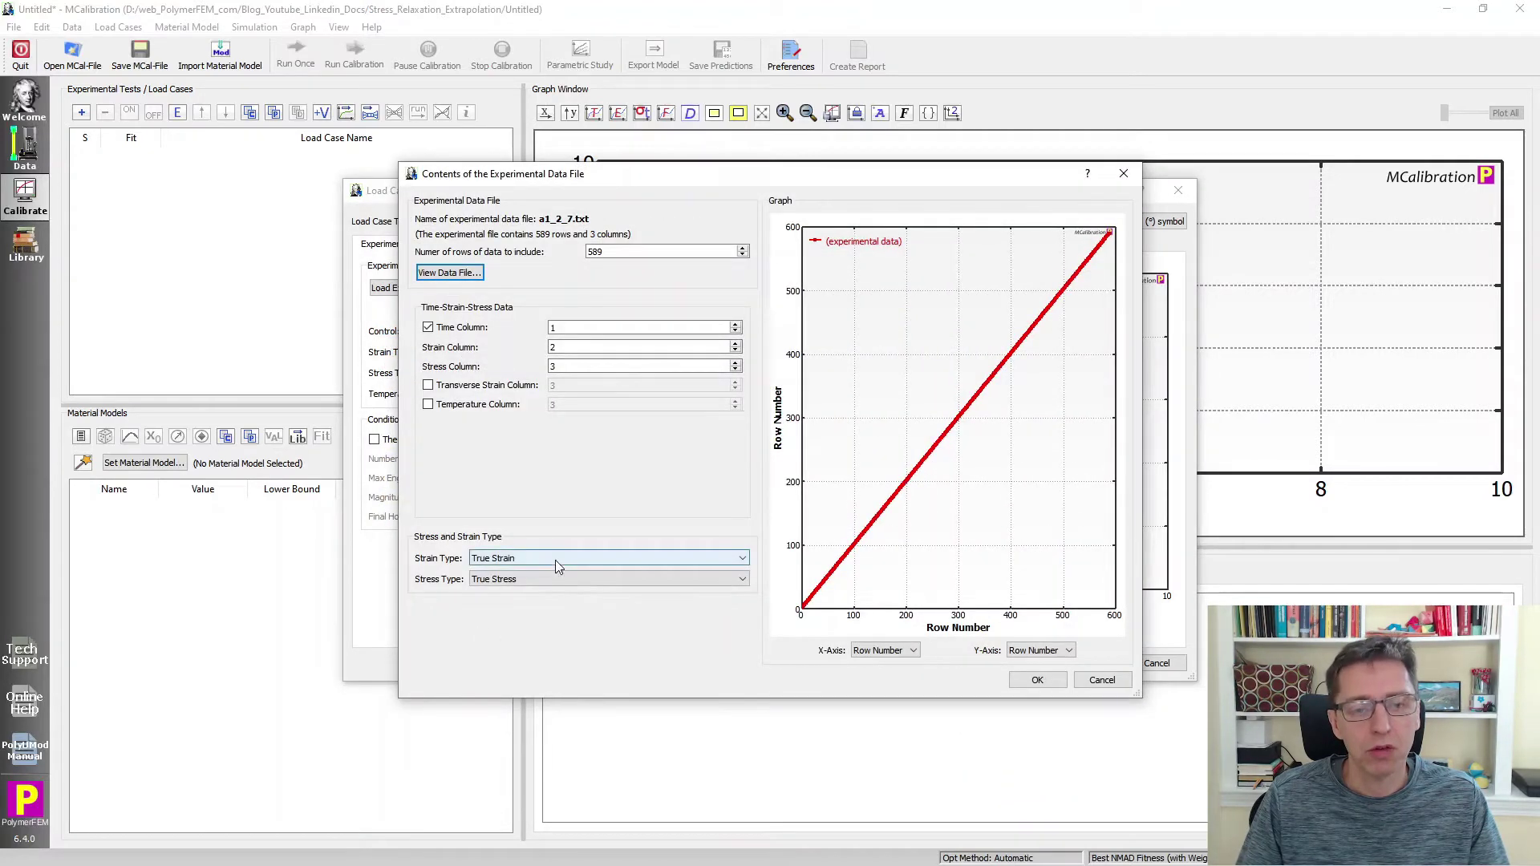
{"action": "left_click", "coordinate": [1027, 679]}
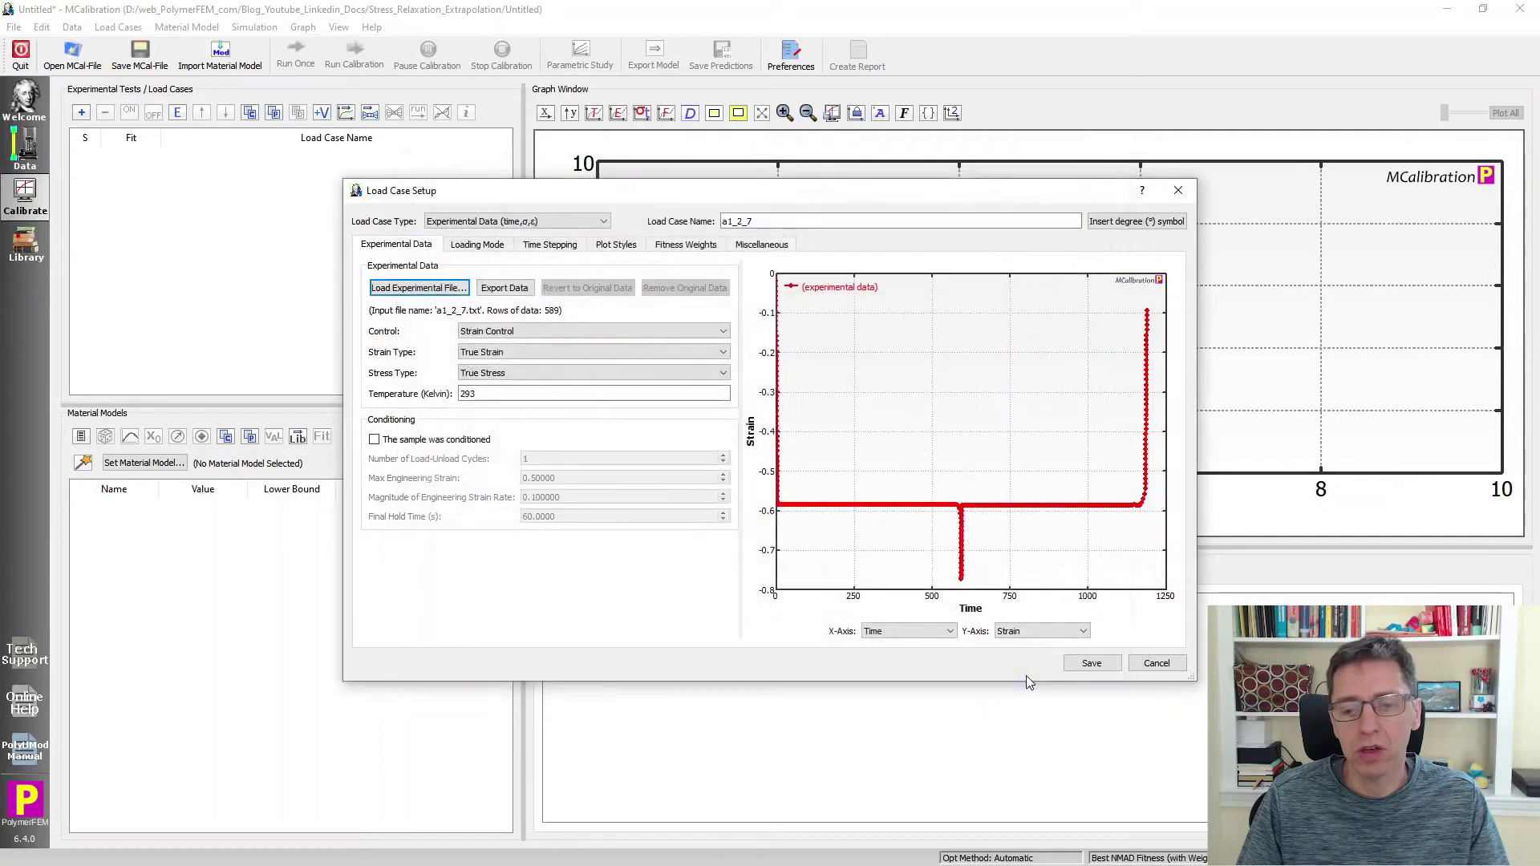
{"action": "left_click", "coordinate": [1092, 663]}
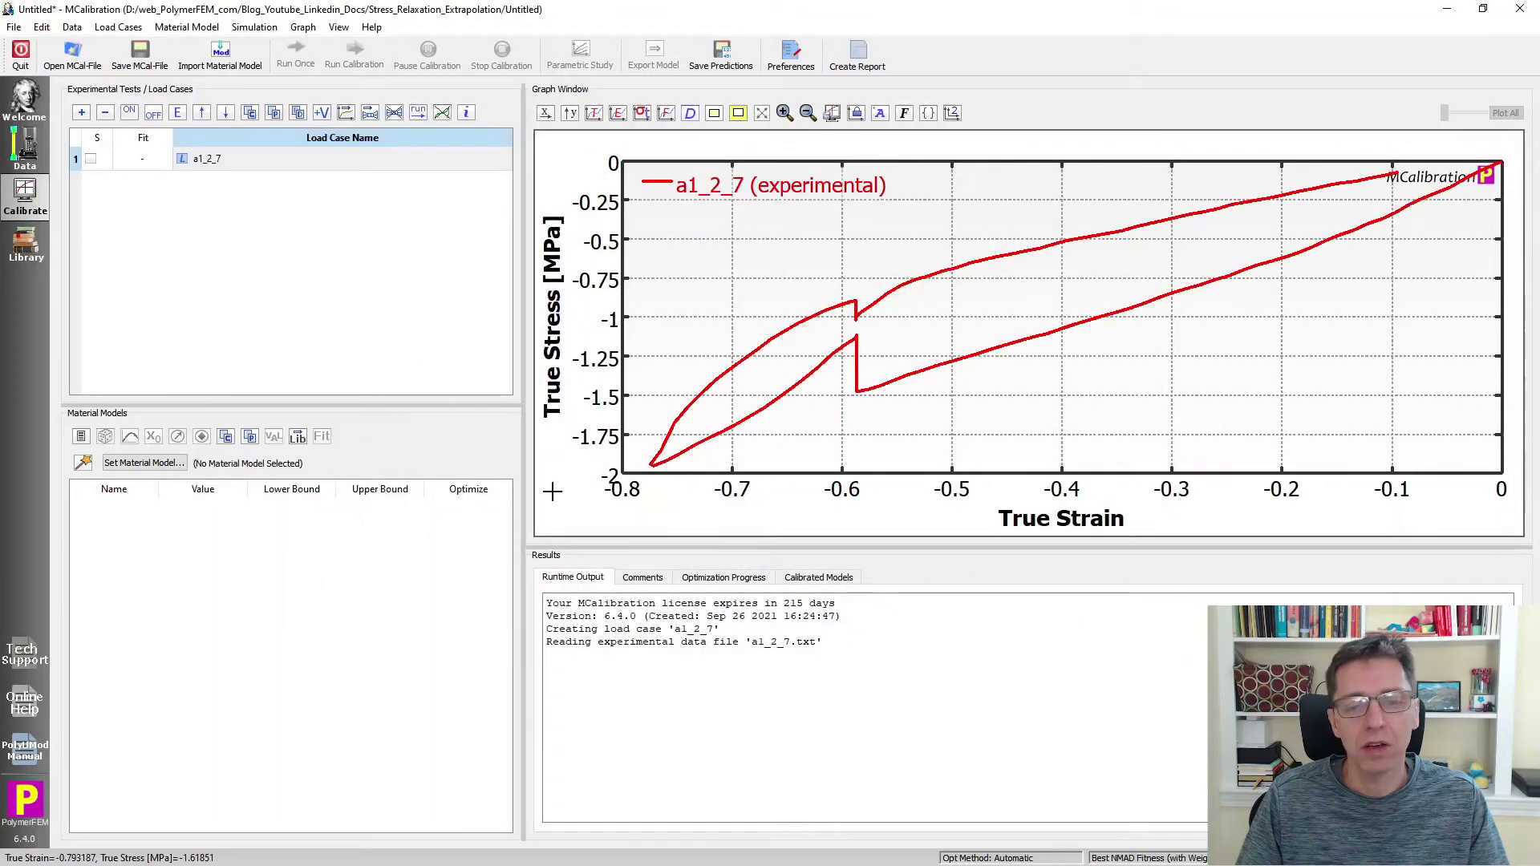
Step: Enlarge the stress-strain graph area and save the calibration project as democr in the CR_7volCB folder
{"action": "left_click_drag", "start_coordinate": [633, 546], "coordinate": [634, 614]}
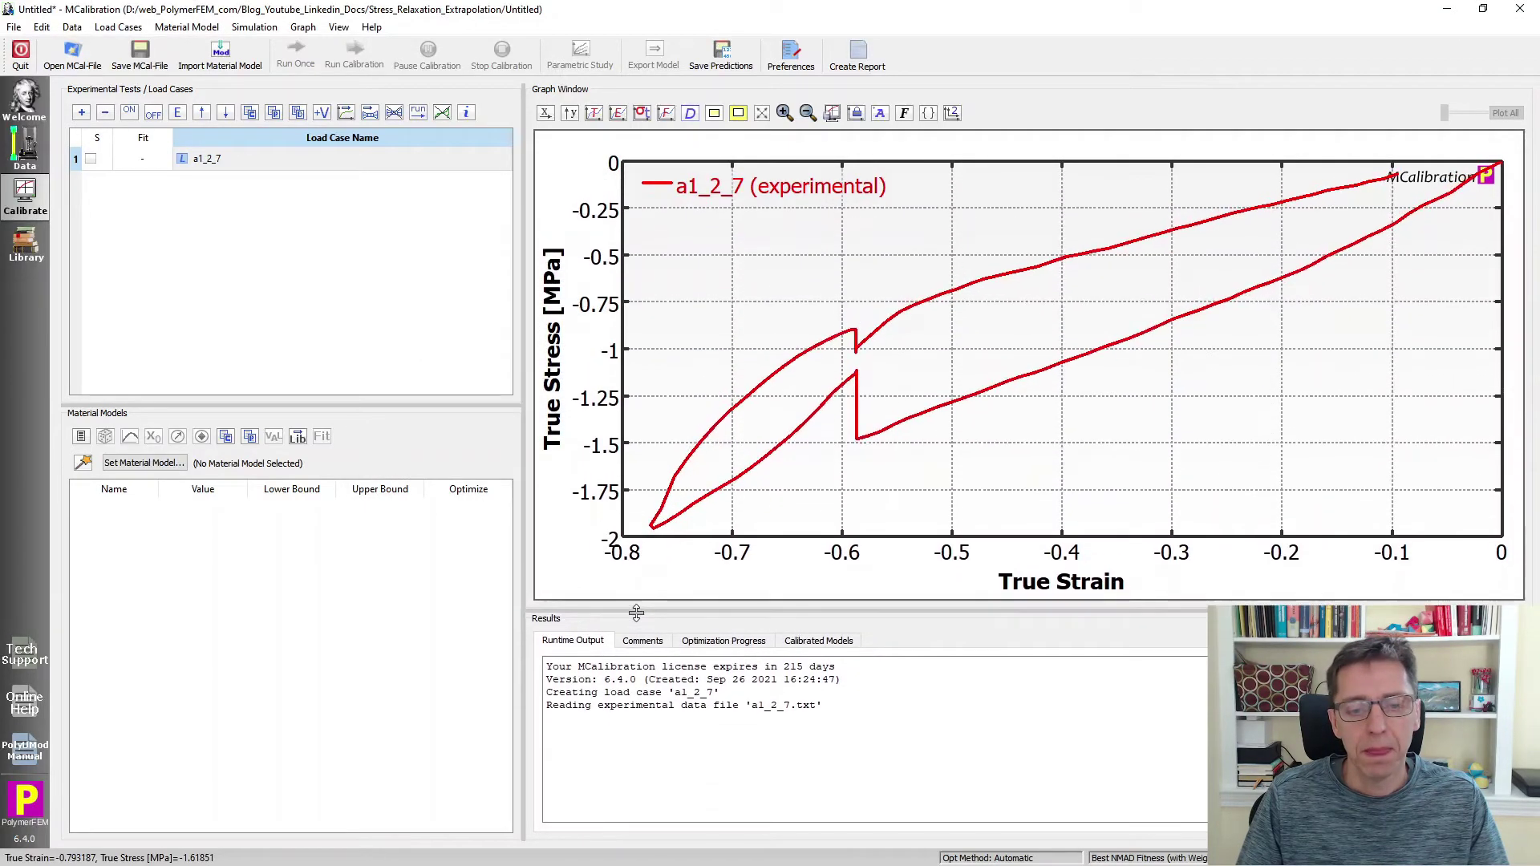
{"action": "left_click", "coordinate": [275, 244]}
{"action": "key", "text": "ctrl+s"}
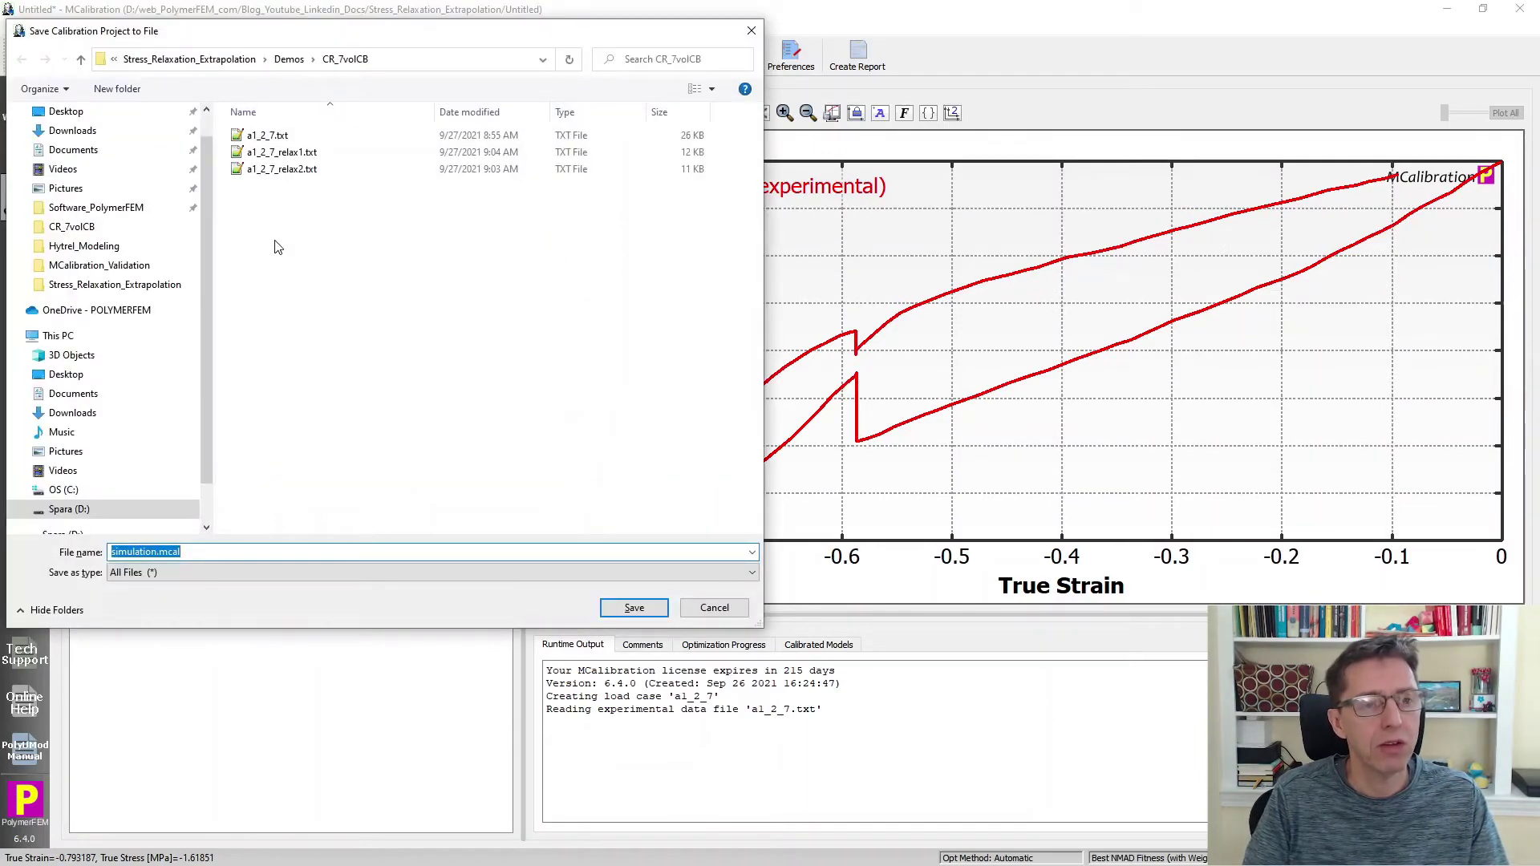
{"action": "type", "text": "democr"}
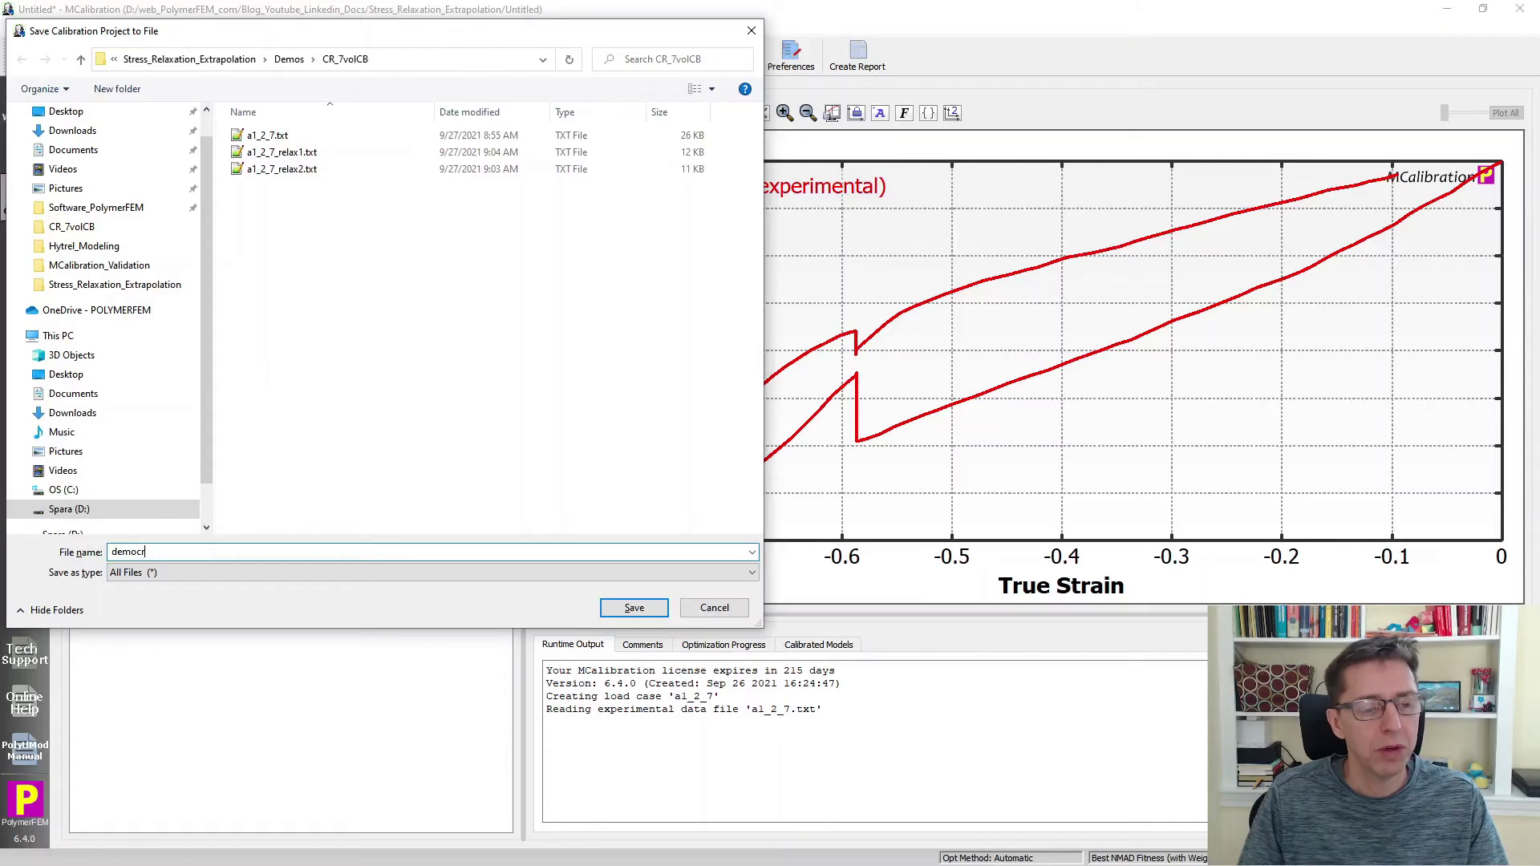
{"action": "key", "text": "Return"}
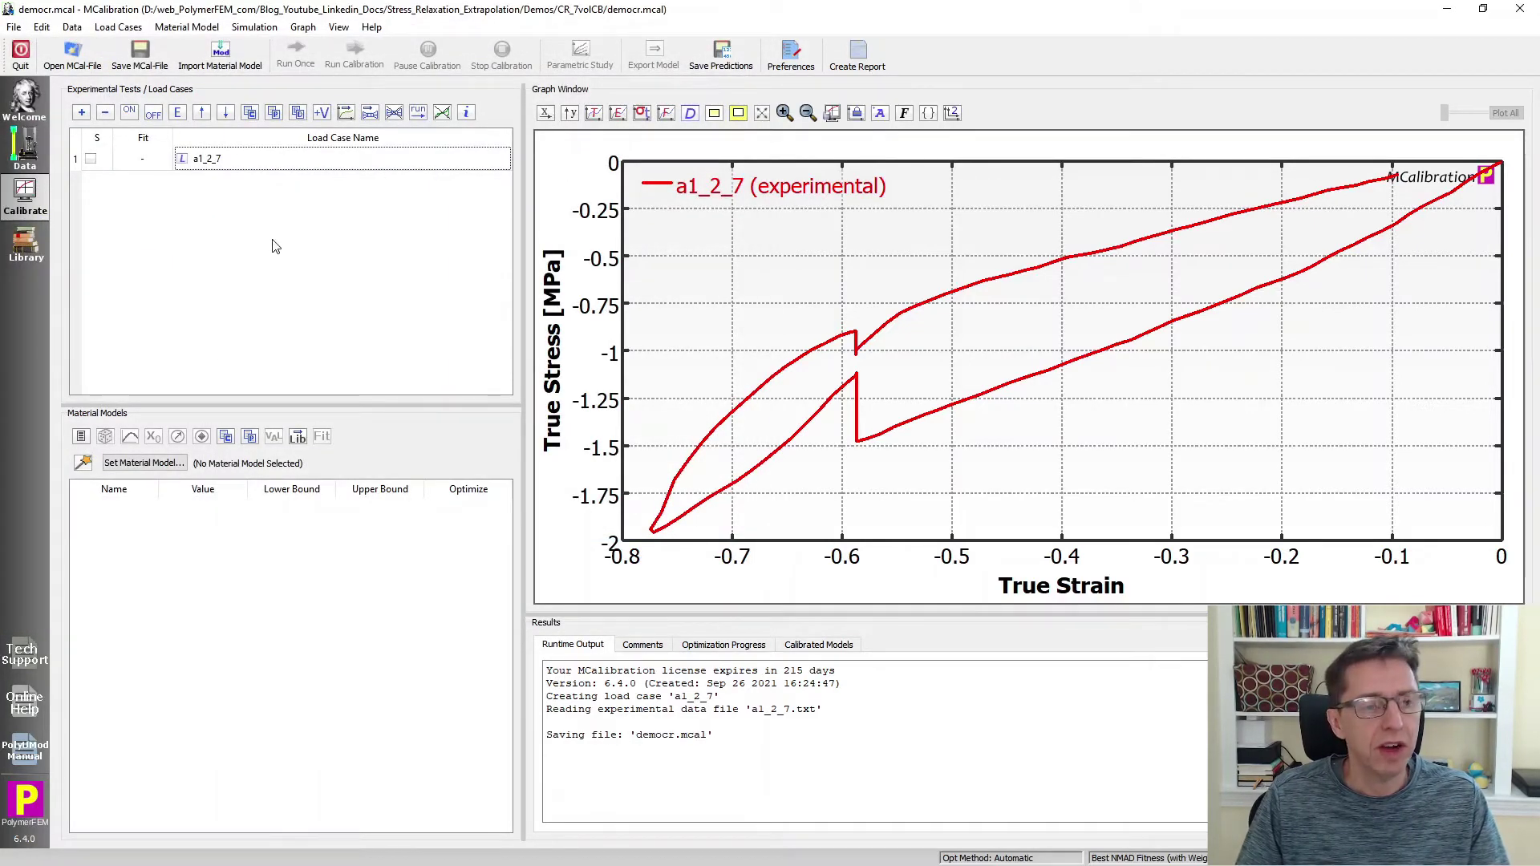
Step: Start a second load case of type Stress Relaxation Data (time,σ) and choose a1_2_7_relax1.txt as its experimental file
{"action": "left_click", "coordinate": [81, 113]}
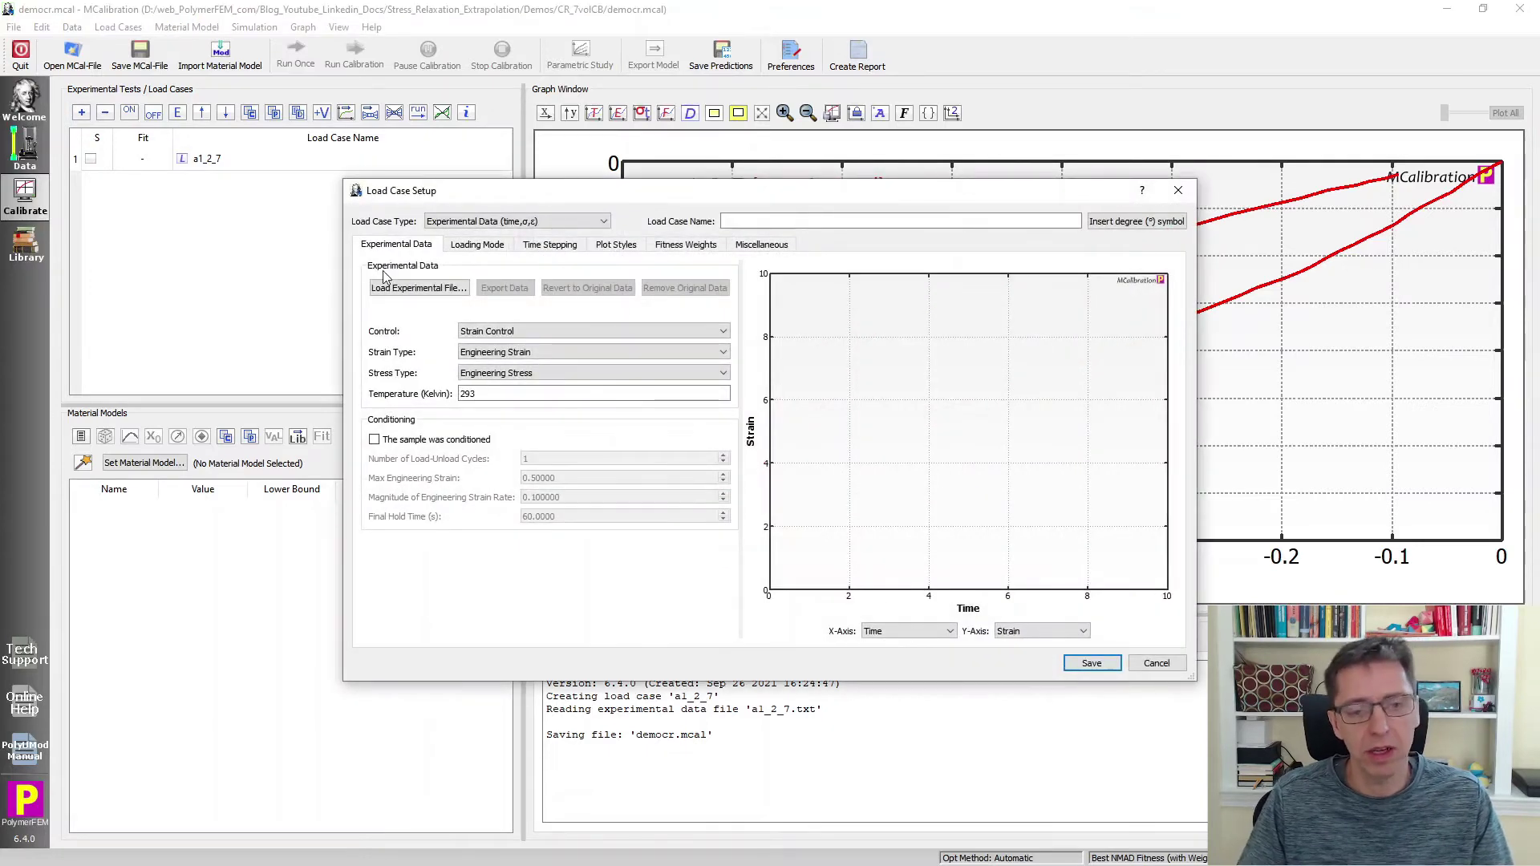
{"action": "left_click", "coordinate": [498, 218]}
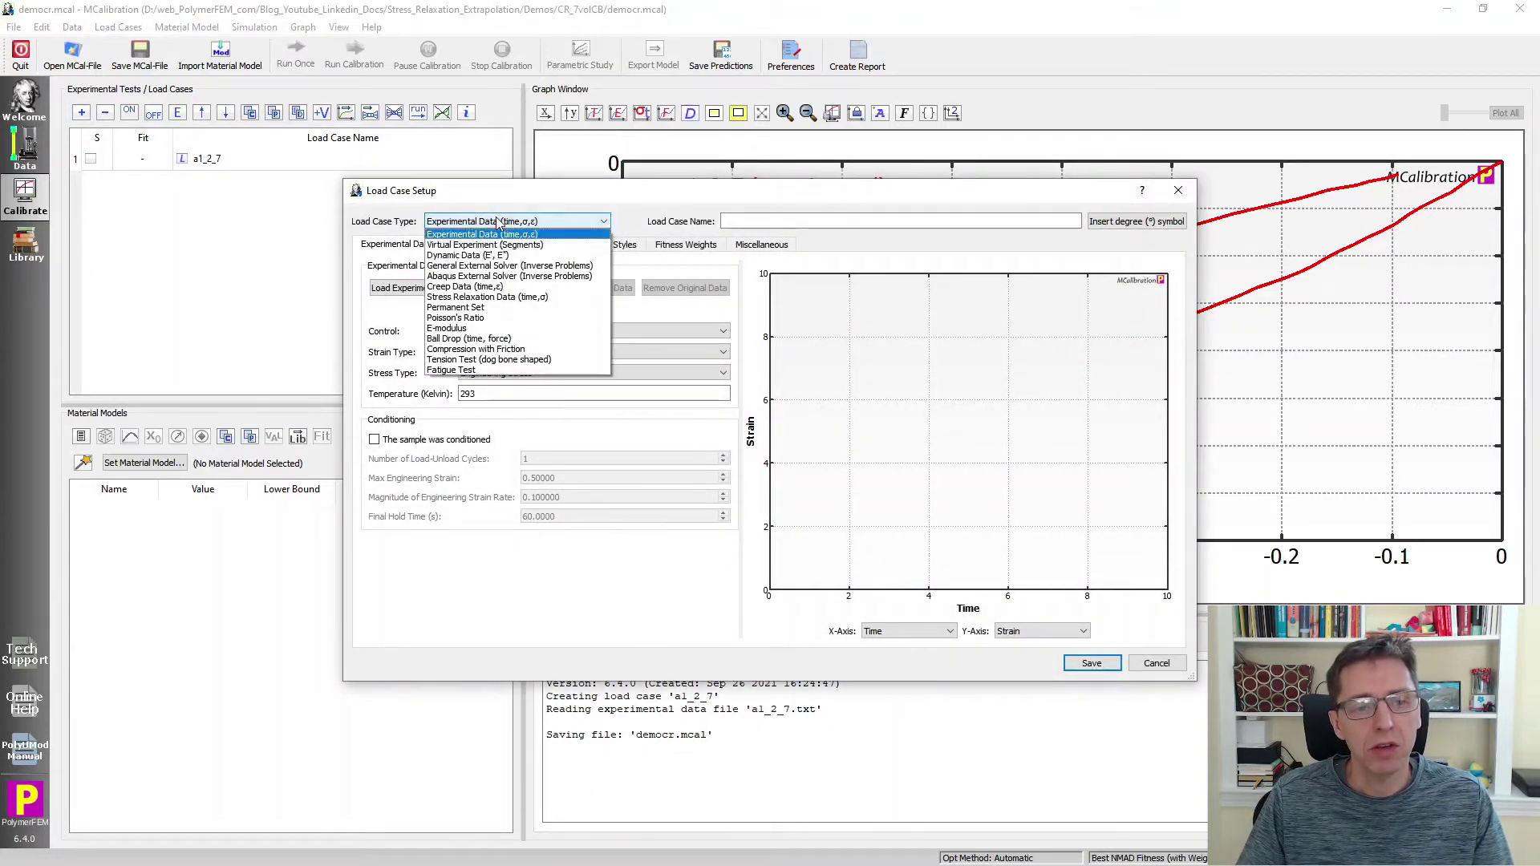
{"action": "left_click", "coordinate": [482, 299]}
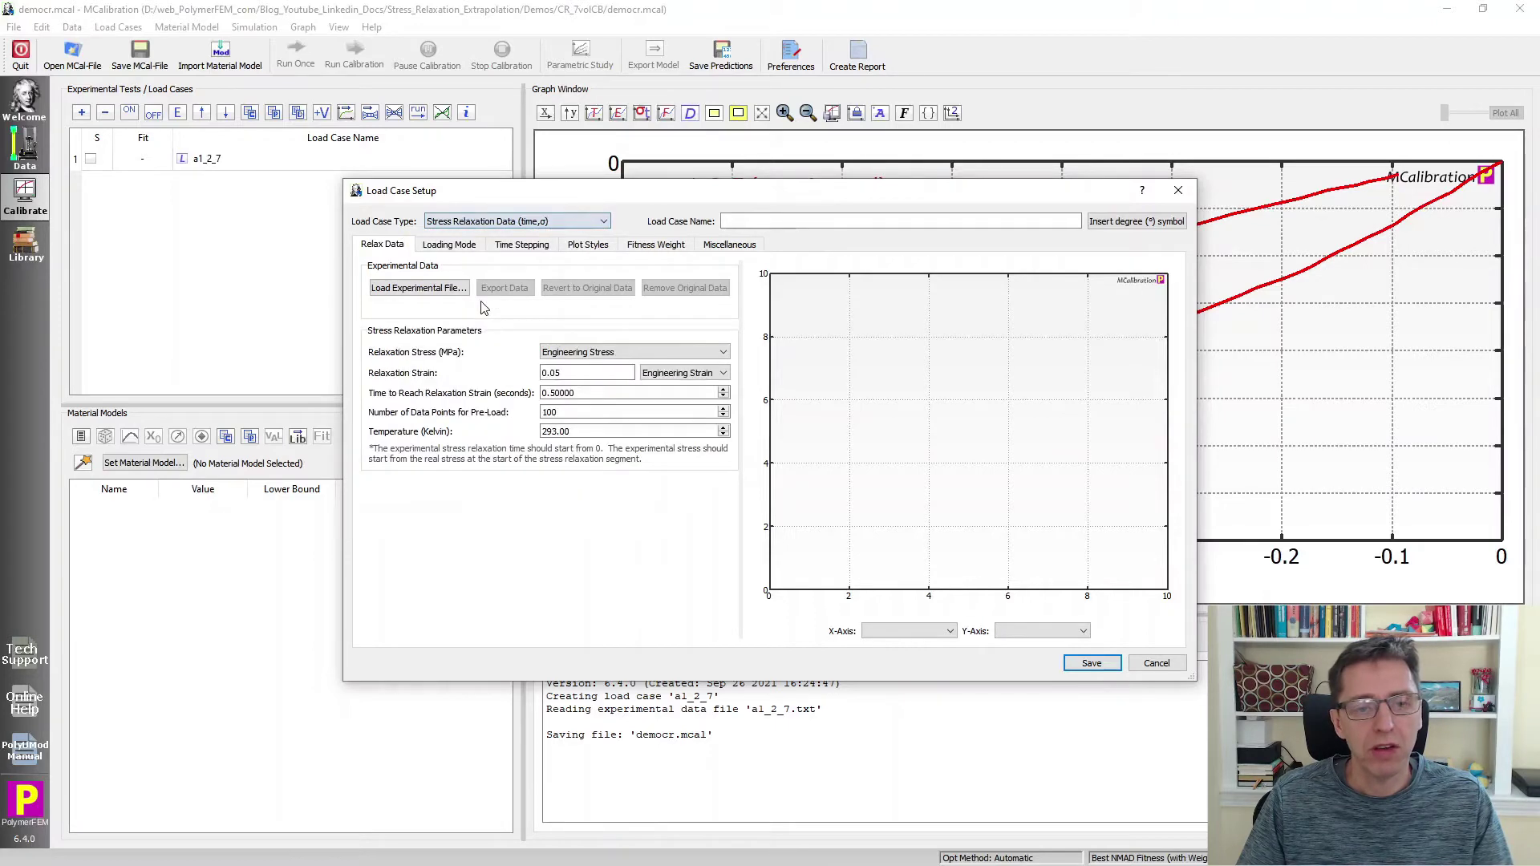
{"action": "left_click", "coordinate": [448, 289]}
{"action": "left_click", "coordinate": [630, 339]}
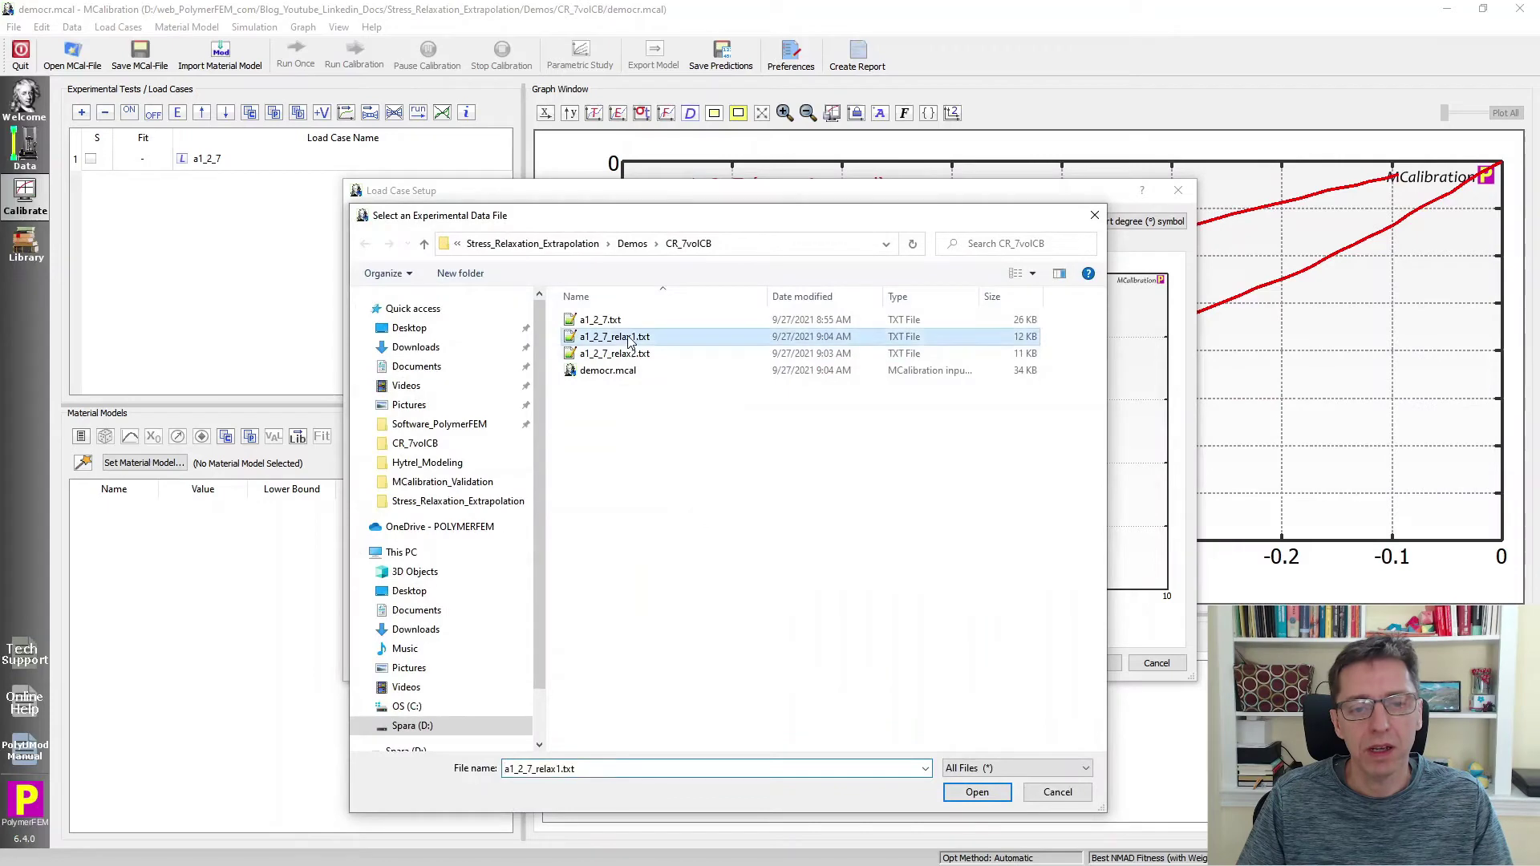
{"action": "left_click", "coordinate": [976, 791]}
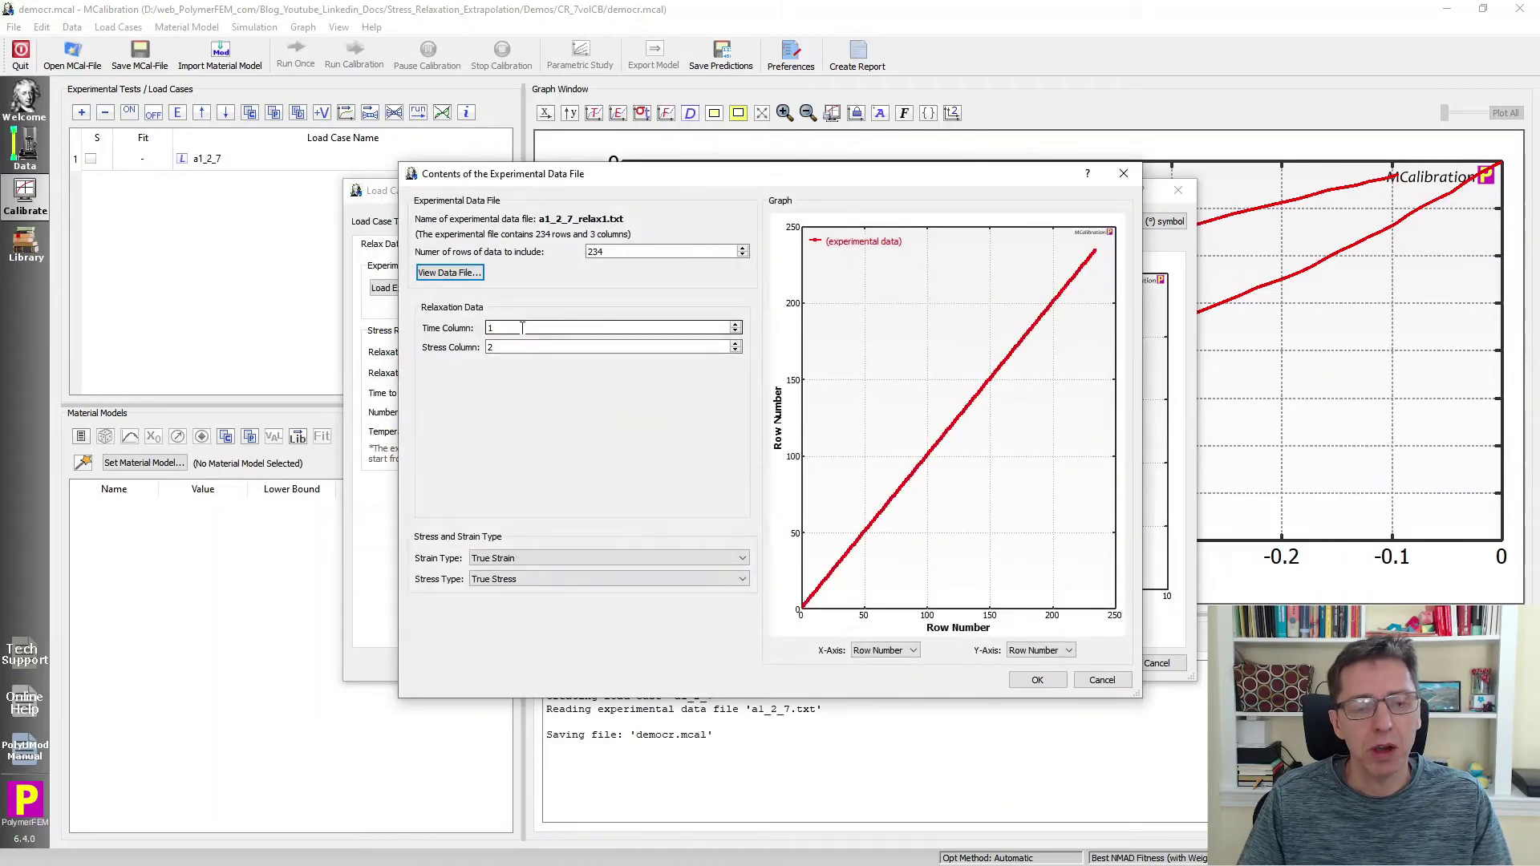
Step: Check the column order in the relaxation data file, set its stress column to 3, and accept the import
{"action": "left_click", "coordinate": [455, 277]}
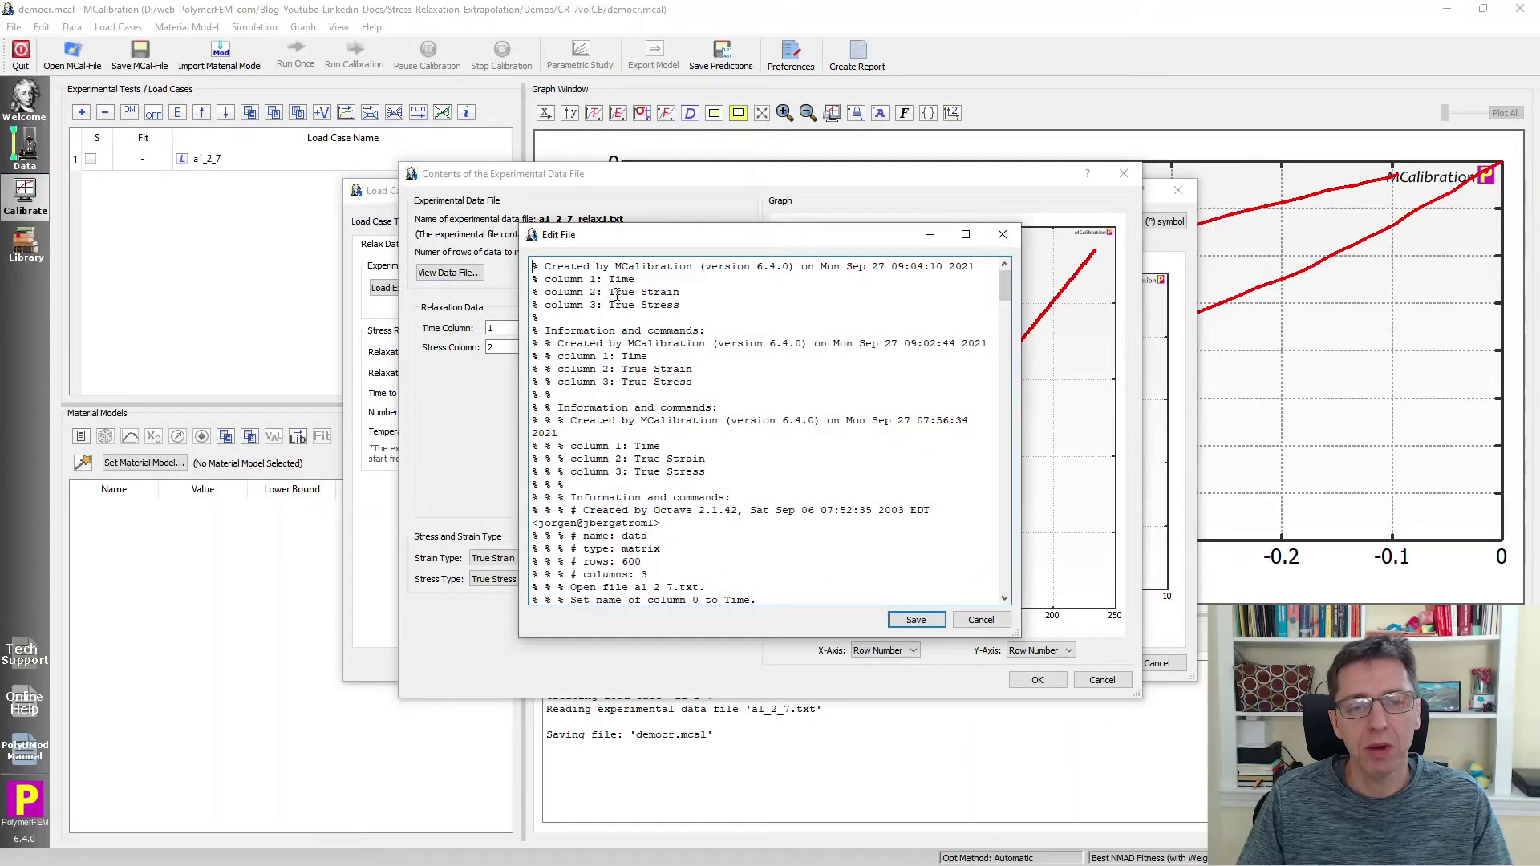
{"action": "left_click", "coordinate": [979, 619]}
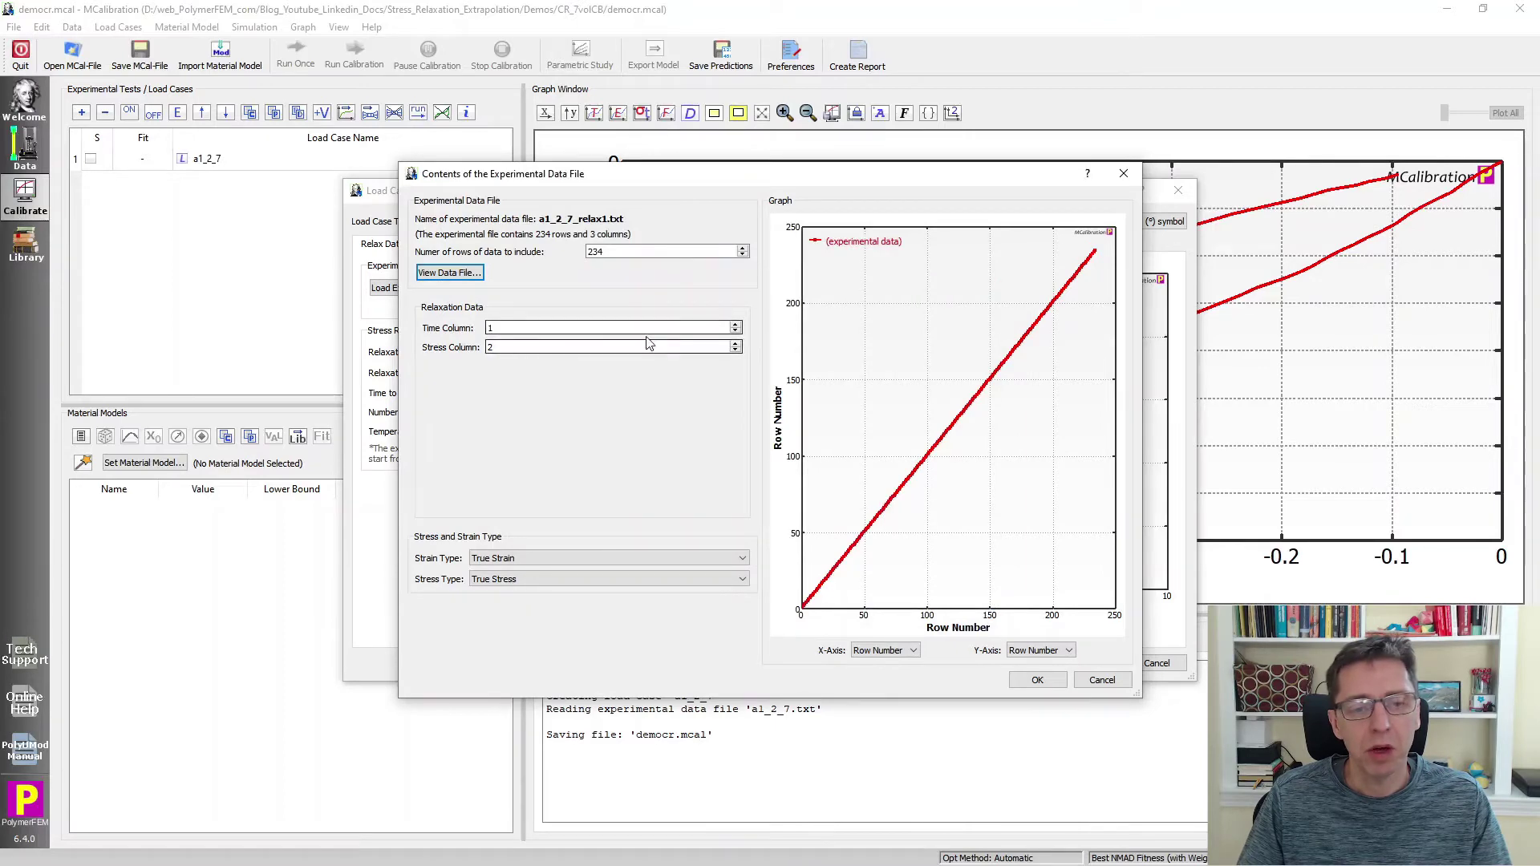
{"action": "left_click", "coordinate": [735, 345]}
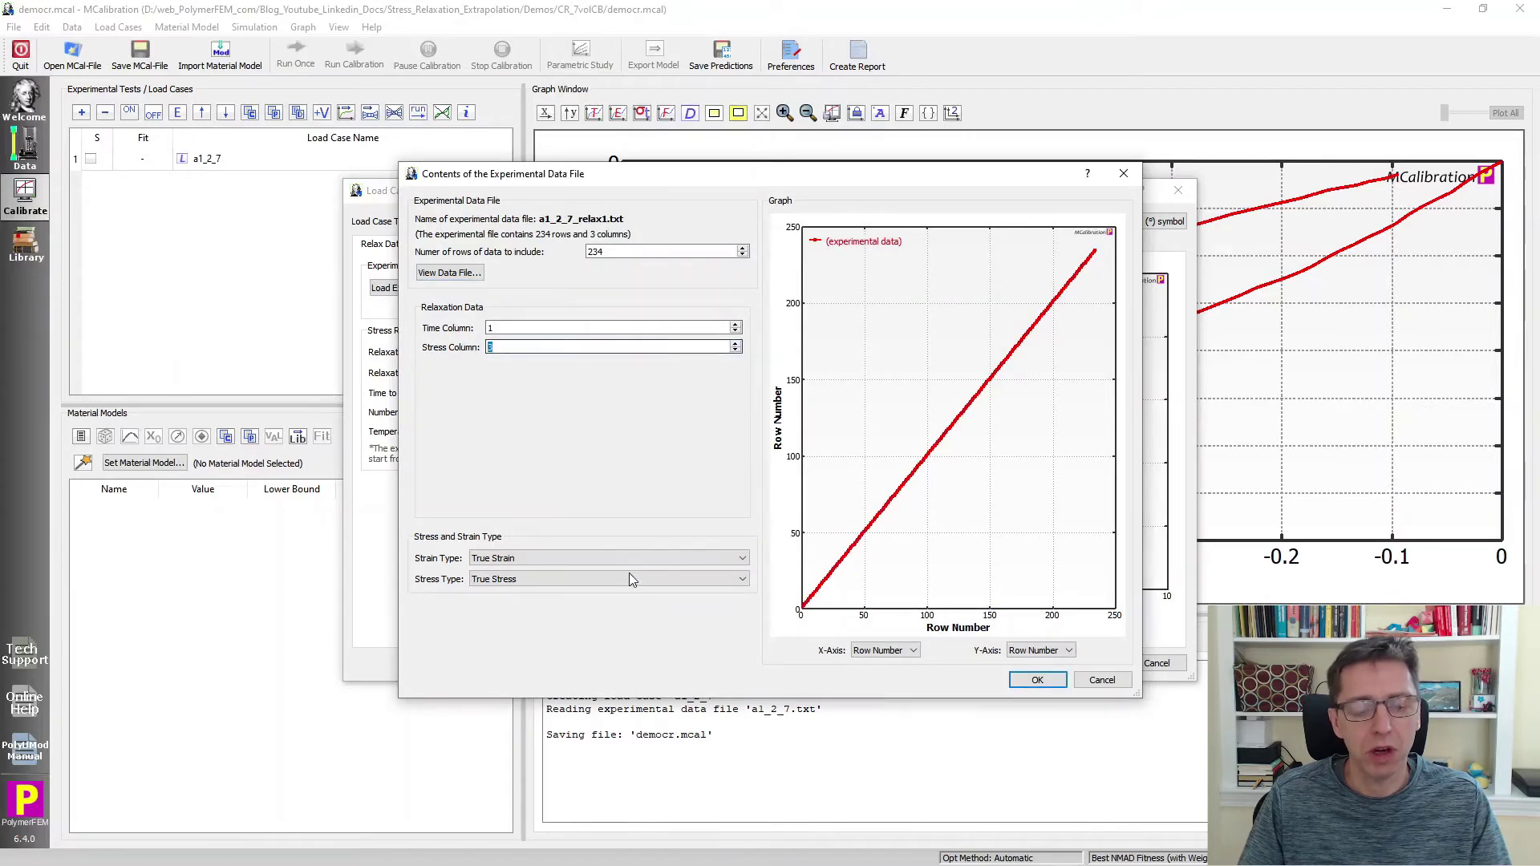
{"action": "left_click", "coordinate": [1028, 680]}
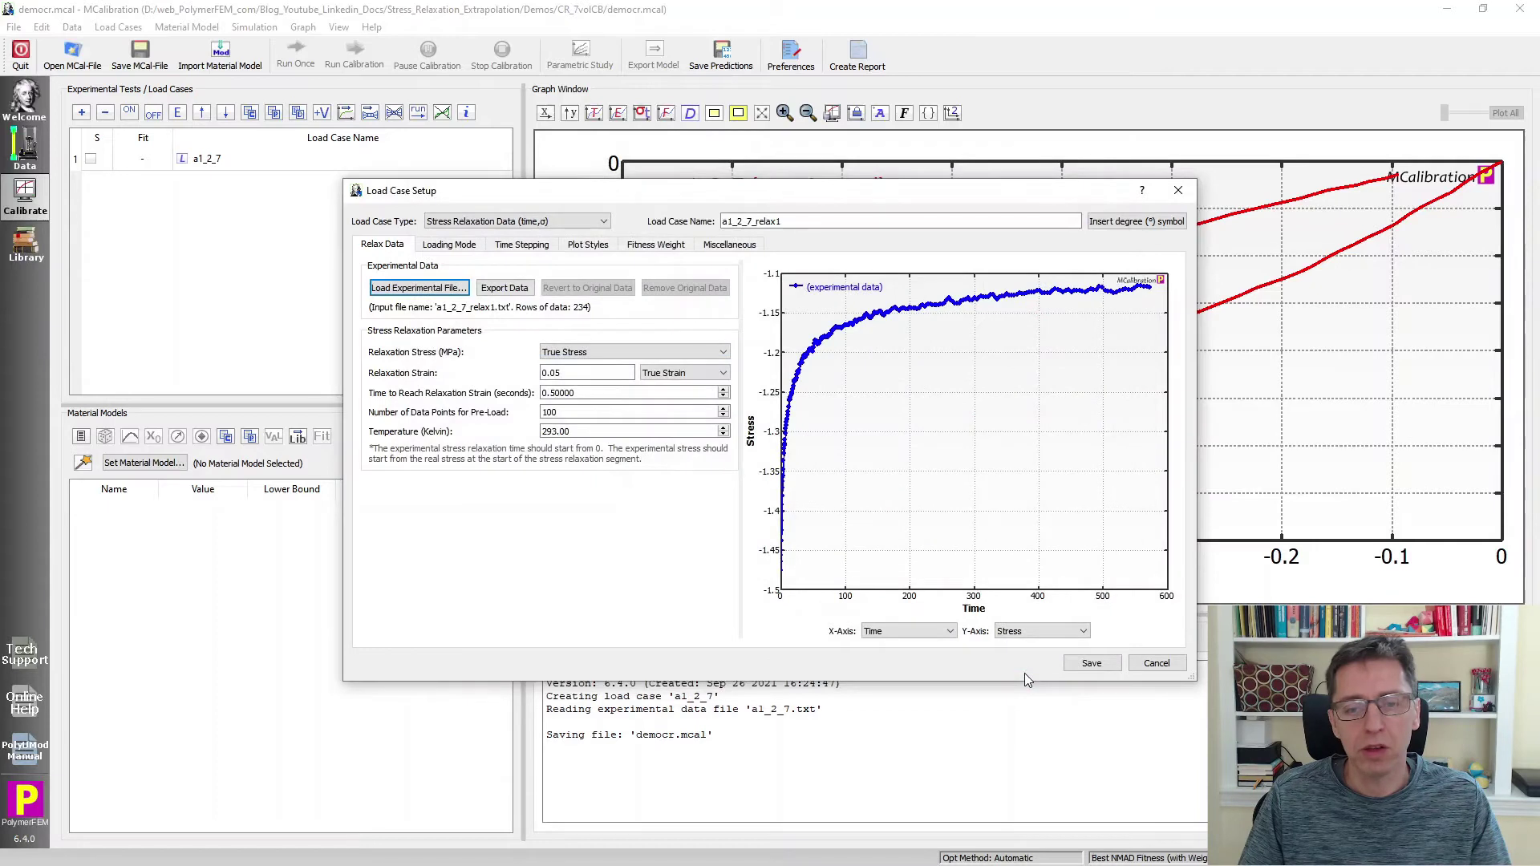
Step: Set the relaxation strain of the a1_2_7_relax1 load case to -0.58, moving the dialog away from the stress-strain graph
{"action": "left_click", "coordinate": [598, 373]}
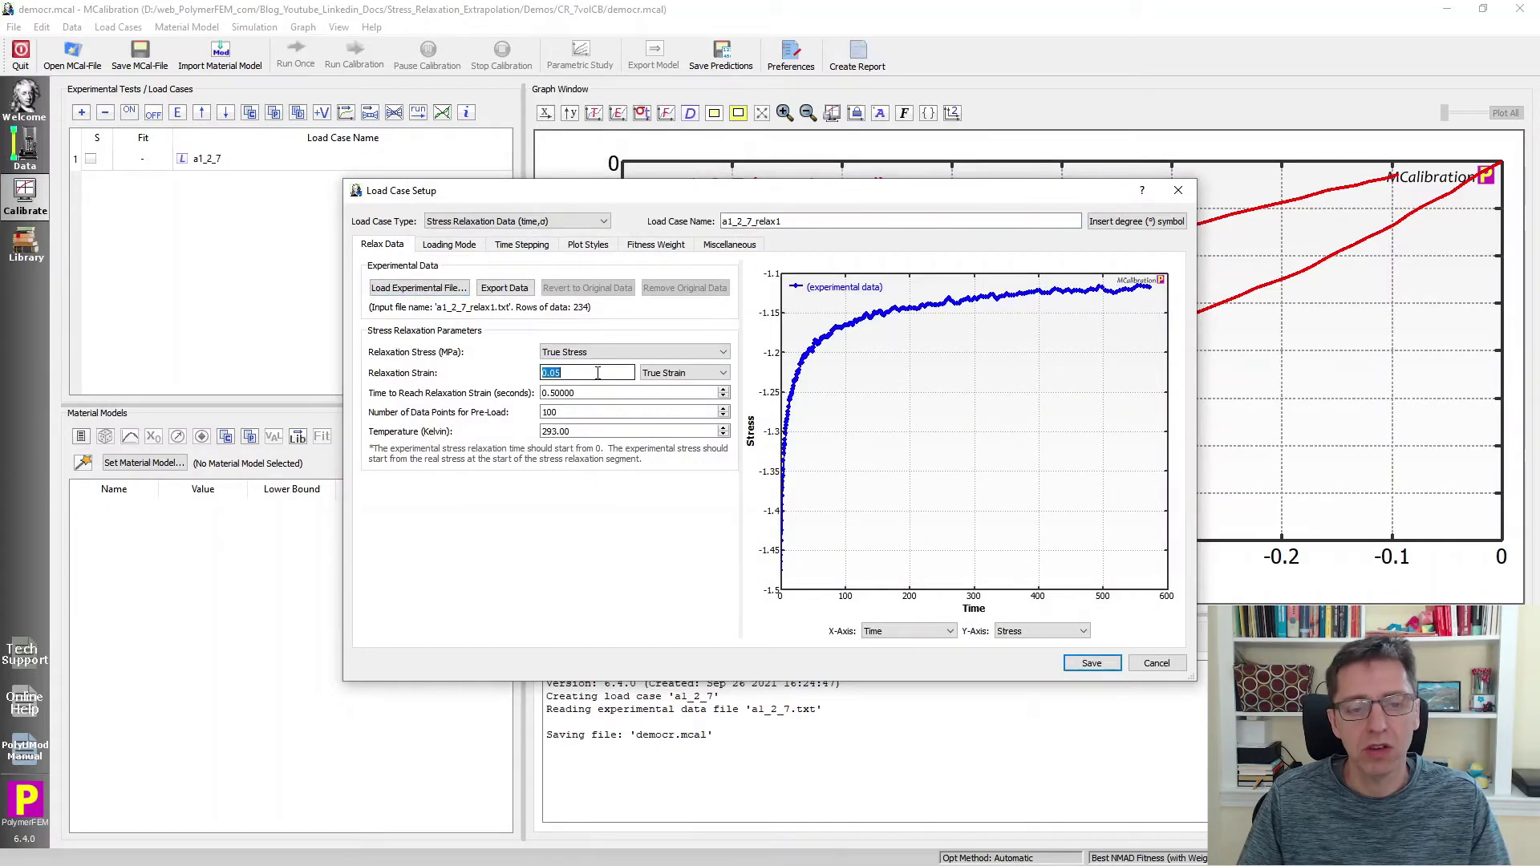
{"action": "left_click_drag", "start_coordinate": [617, 191], "coordinate": [525, 161]}
{"action": "type", "text": "-0"}
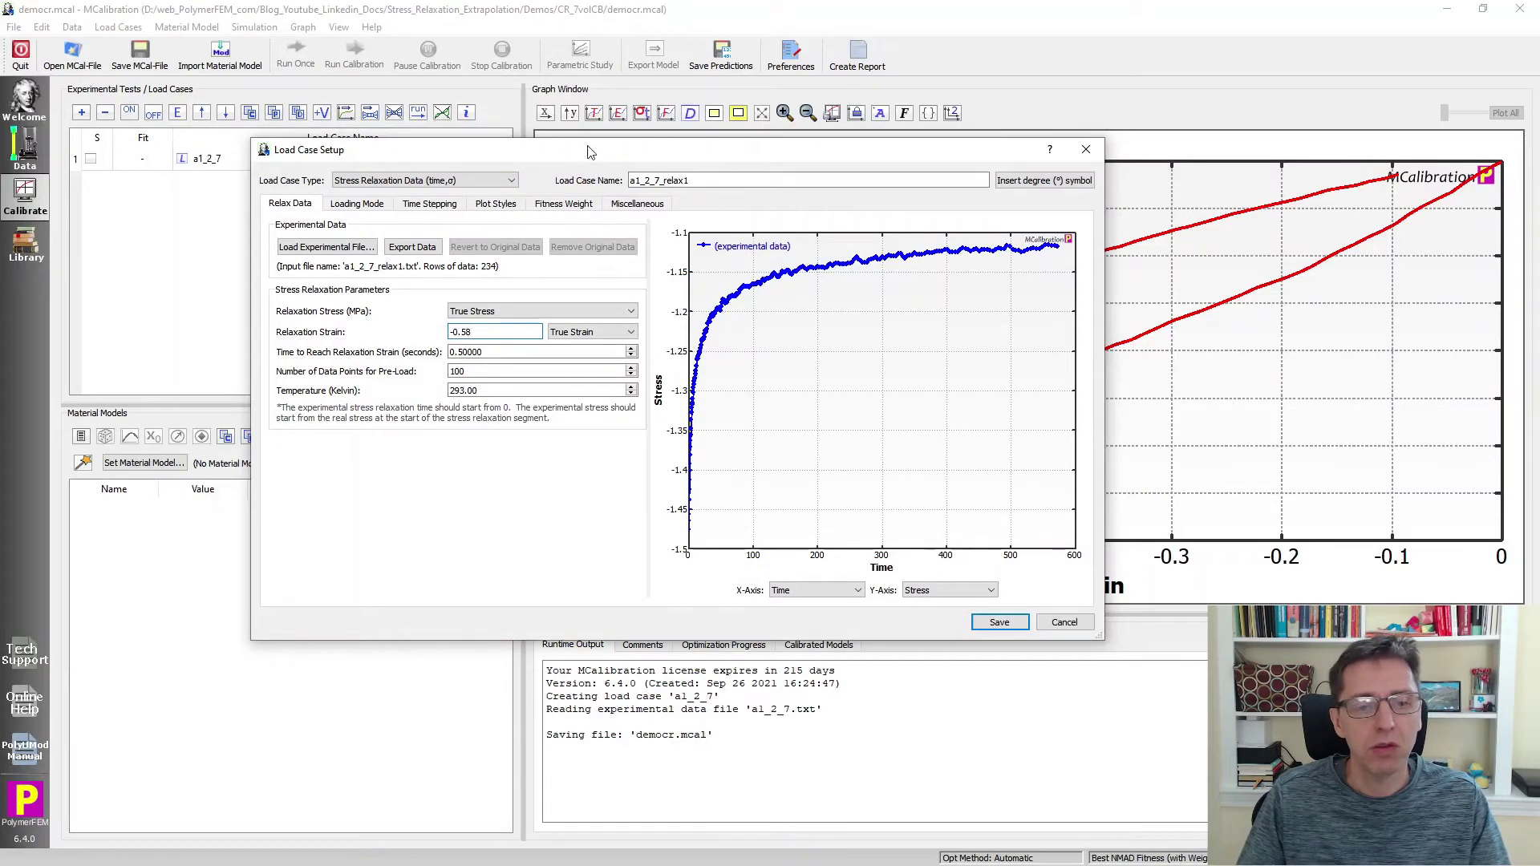
Step: Set the time to reach the relaxation strain to 6 seconds for a1_2_7_relax1, then save the load case and the project
{"action": "type", "text": "6"}
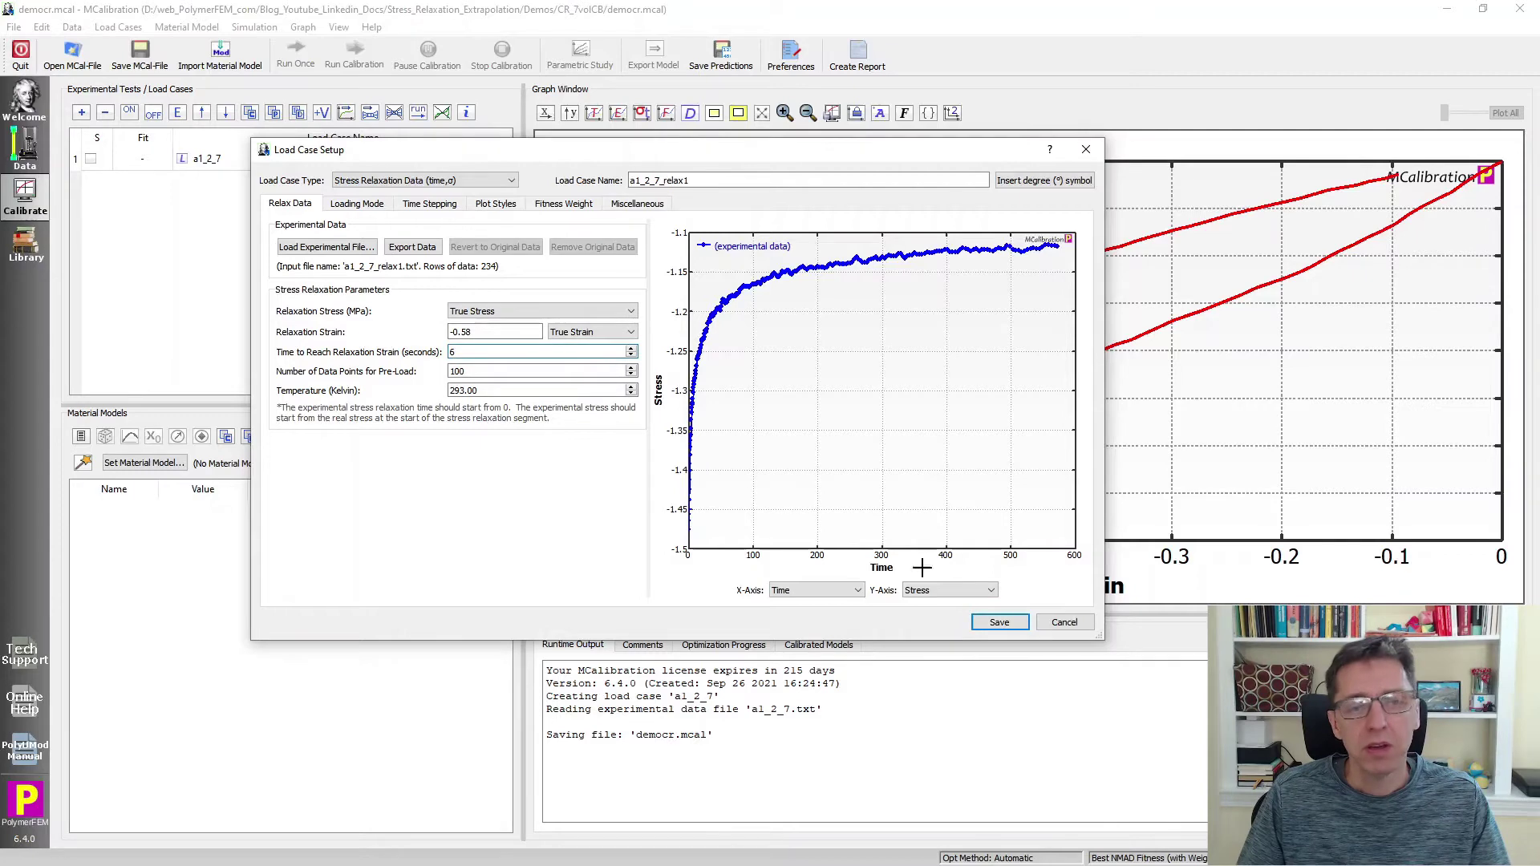
{"action": "left_click", "coordinate": [998, 622]}
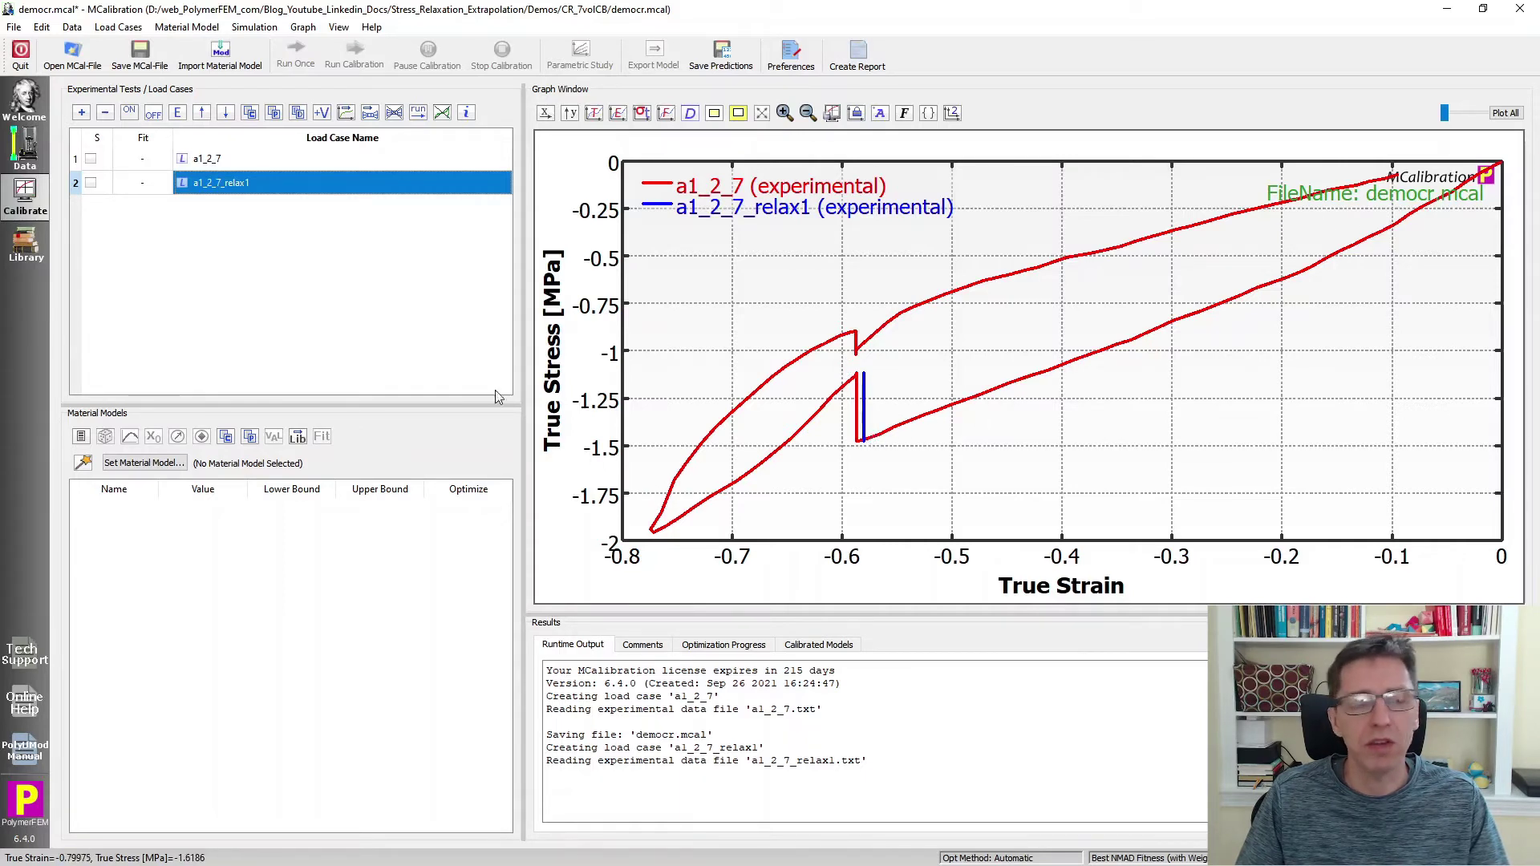
{"action": "left_click", "coordinate": [318, 307]}
{"action": "key", "text": "ctrl+s"}
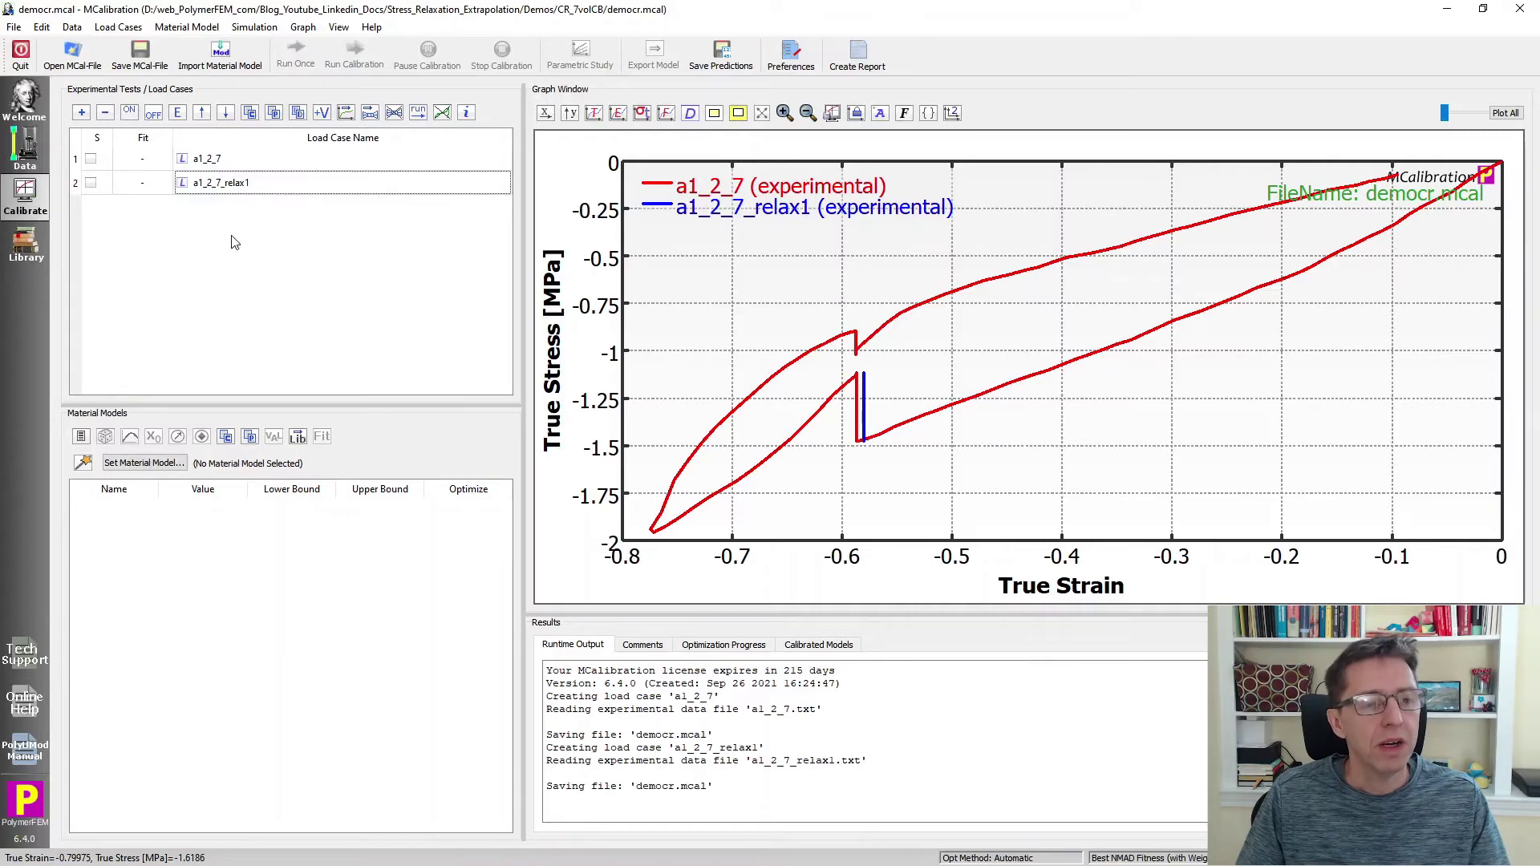
Step: Add a Stress Relaxation Data (time,σ) load case that imports a1_2_7_relax2.txt with its stress column set to 3
{"action": "left_click", "coordinate": [81, 113]}
{"action": "left_click", "coordinate": [450, 221]}
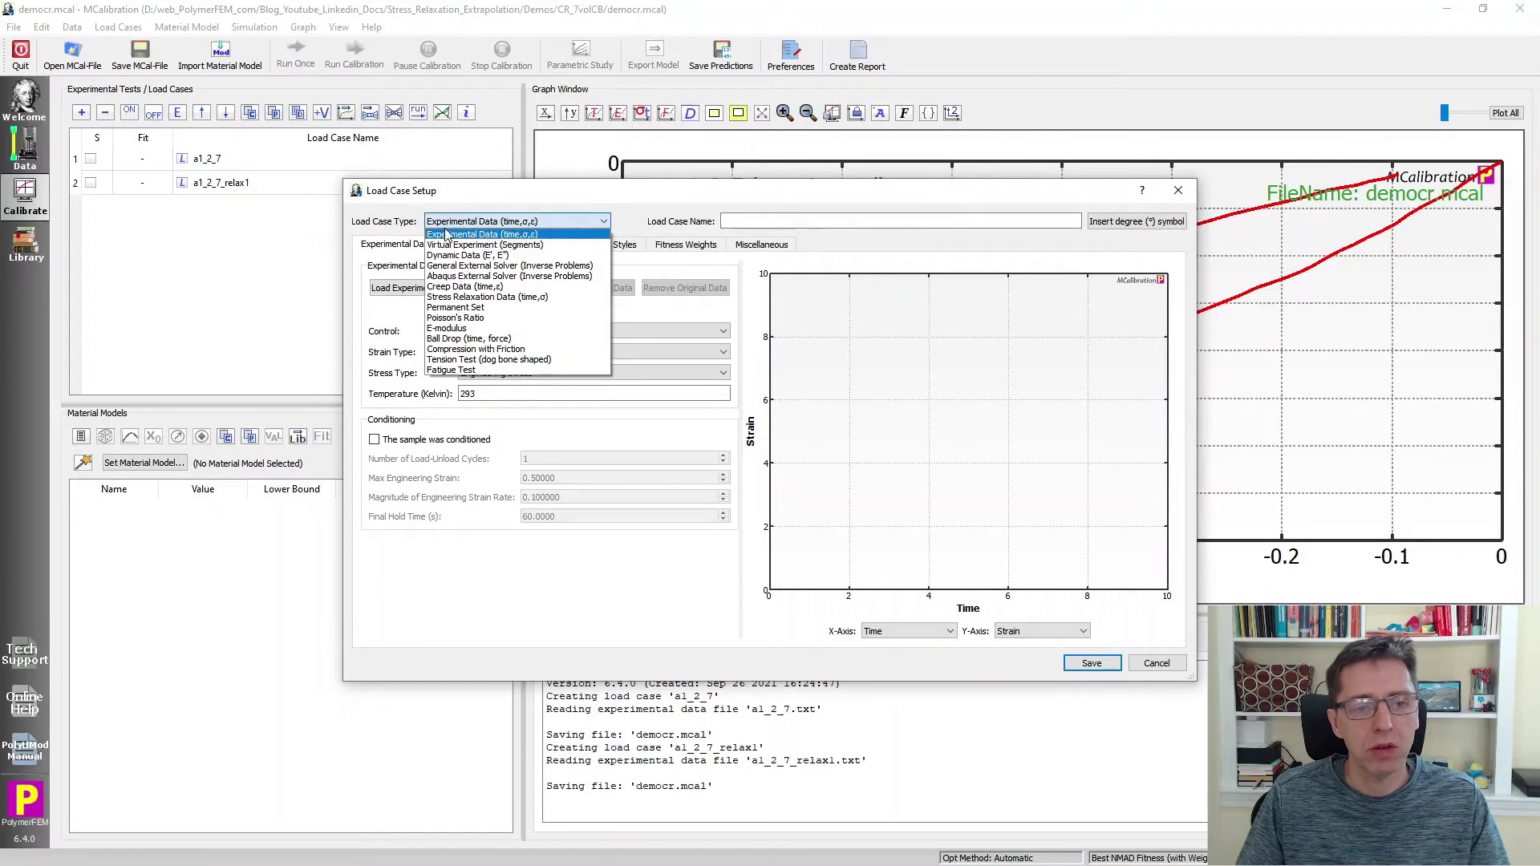
{"action": "left_click", "coordinate": [453, 297]}
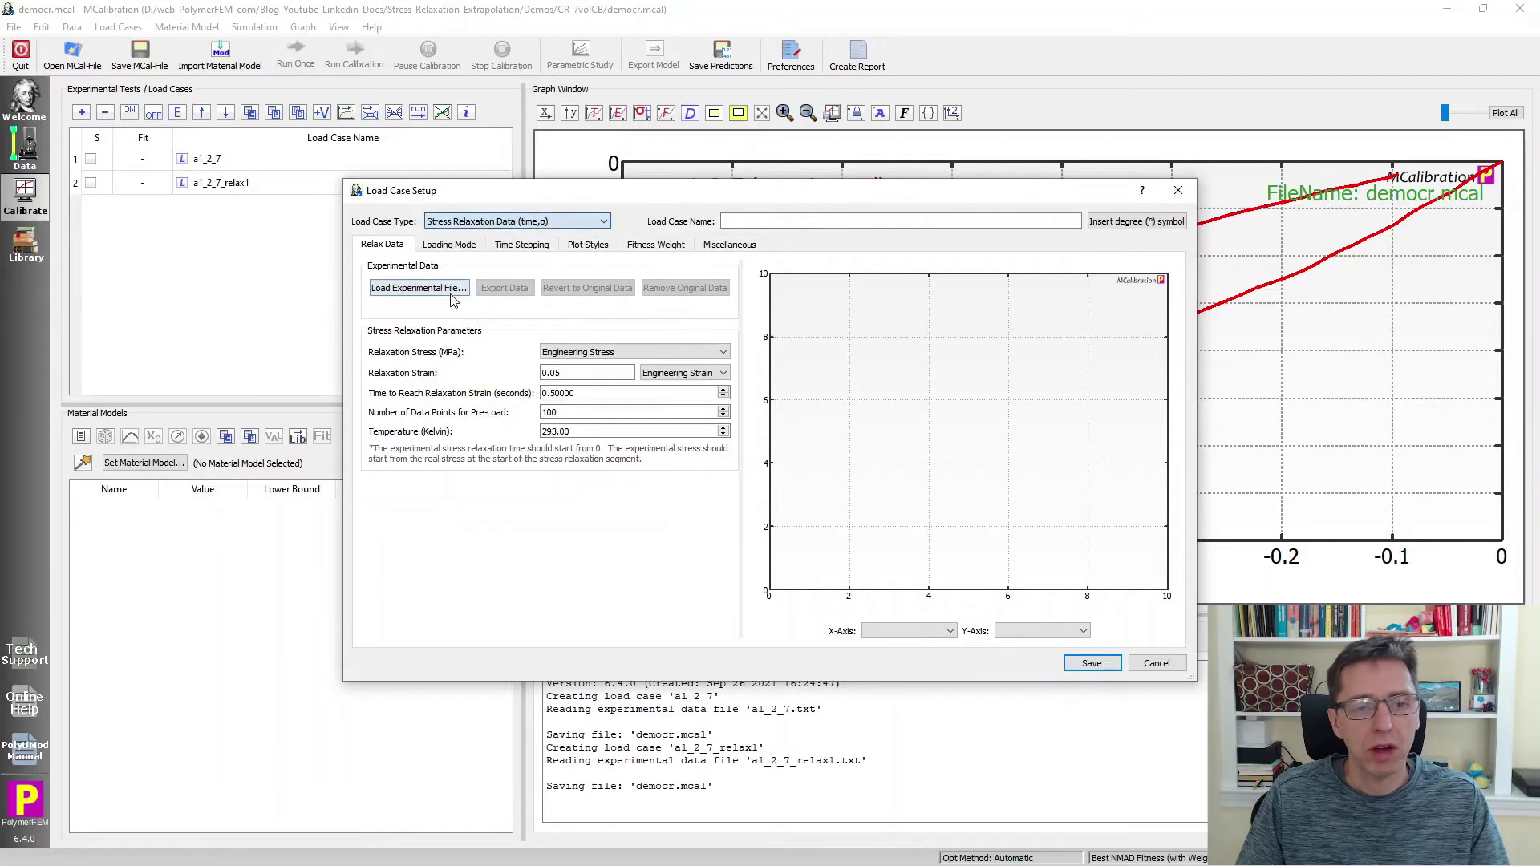
{"action": "left_click", "coordinate": [449, 293]}
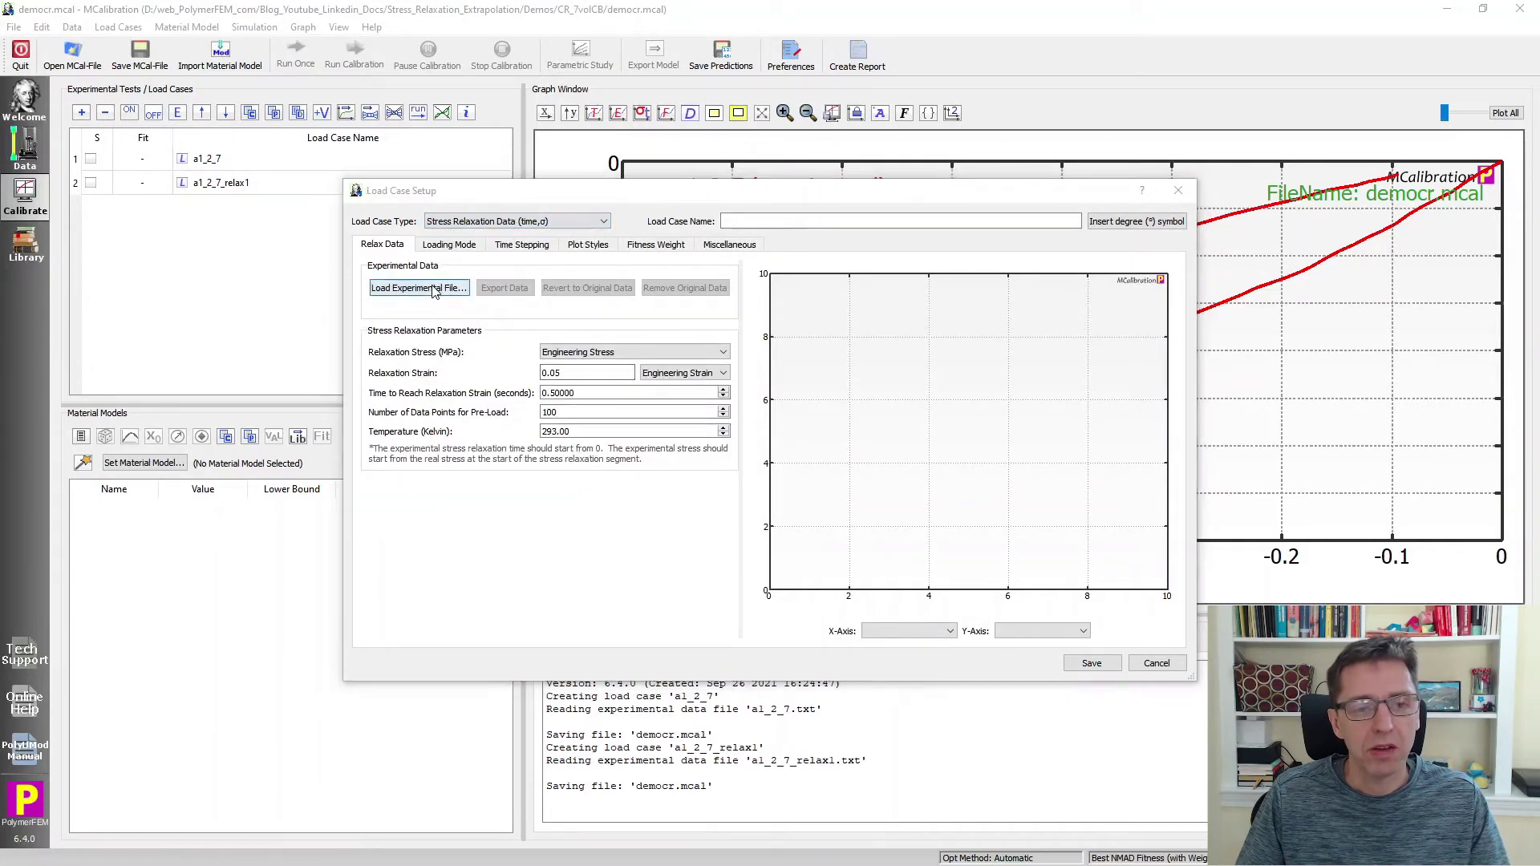
{"action": "left_click", "coordinate": [603, 355]}
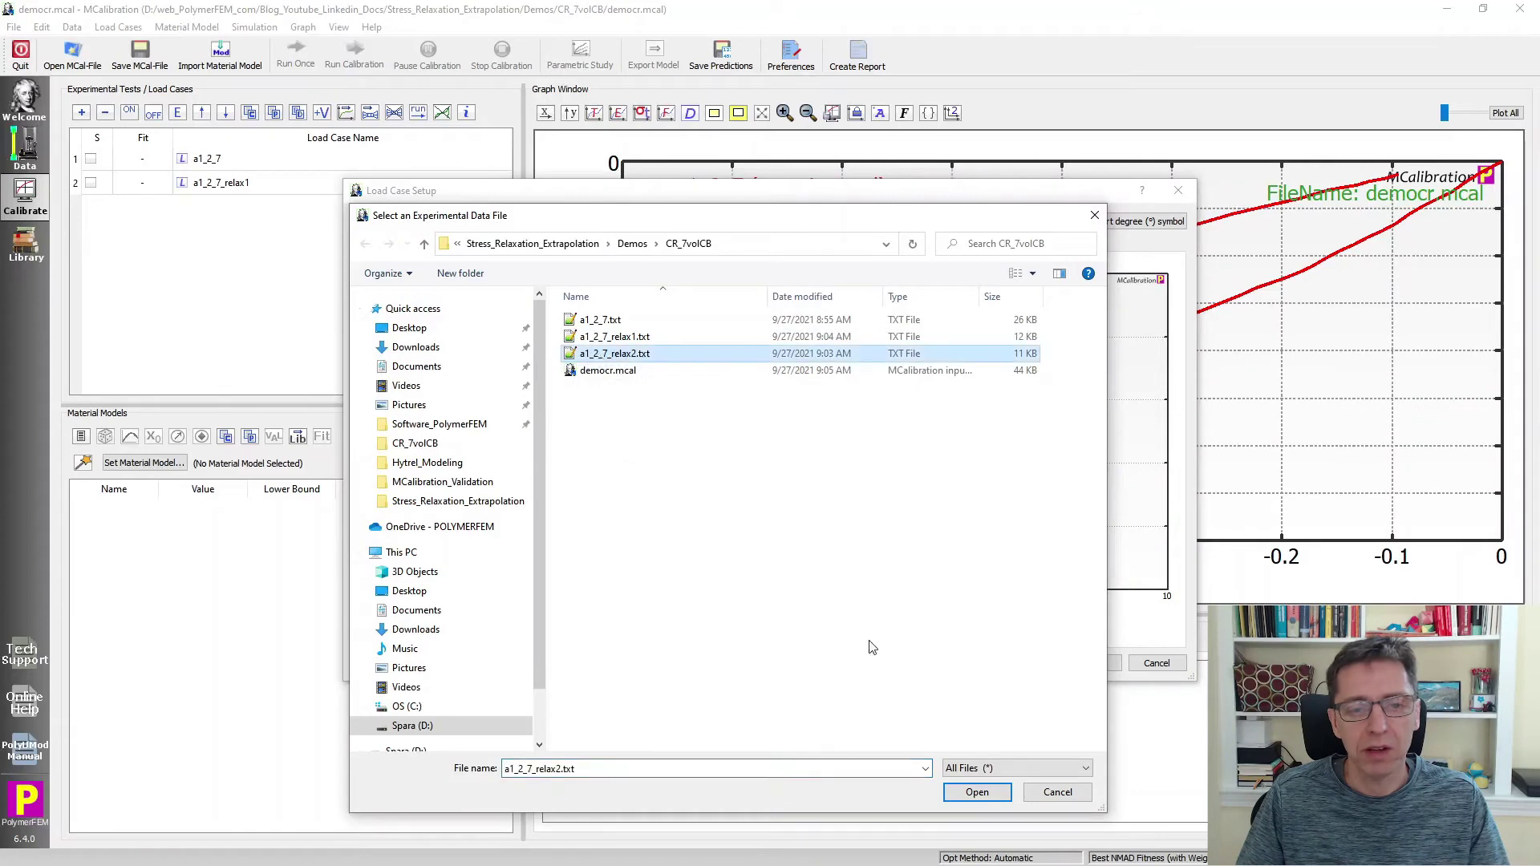
{"action": "left_click", "coordinate": [977, 792]}
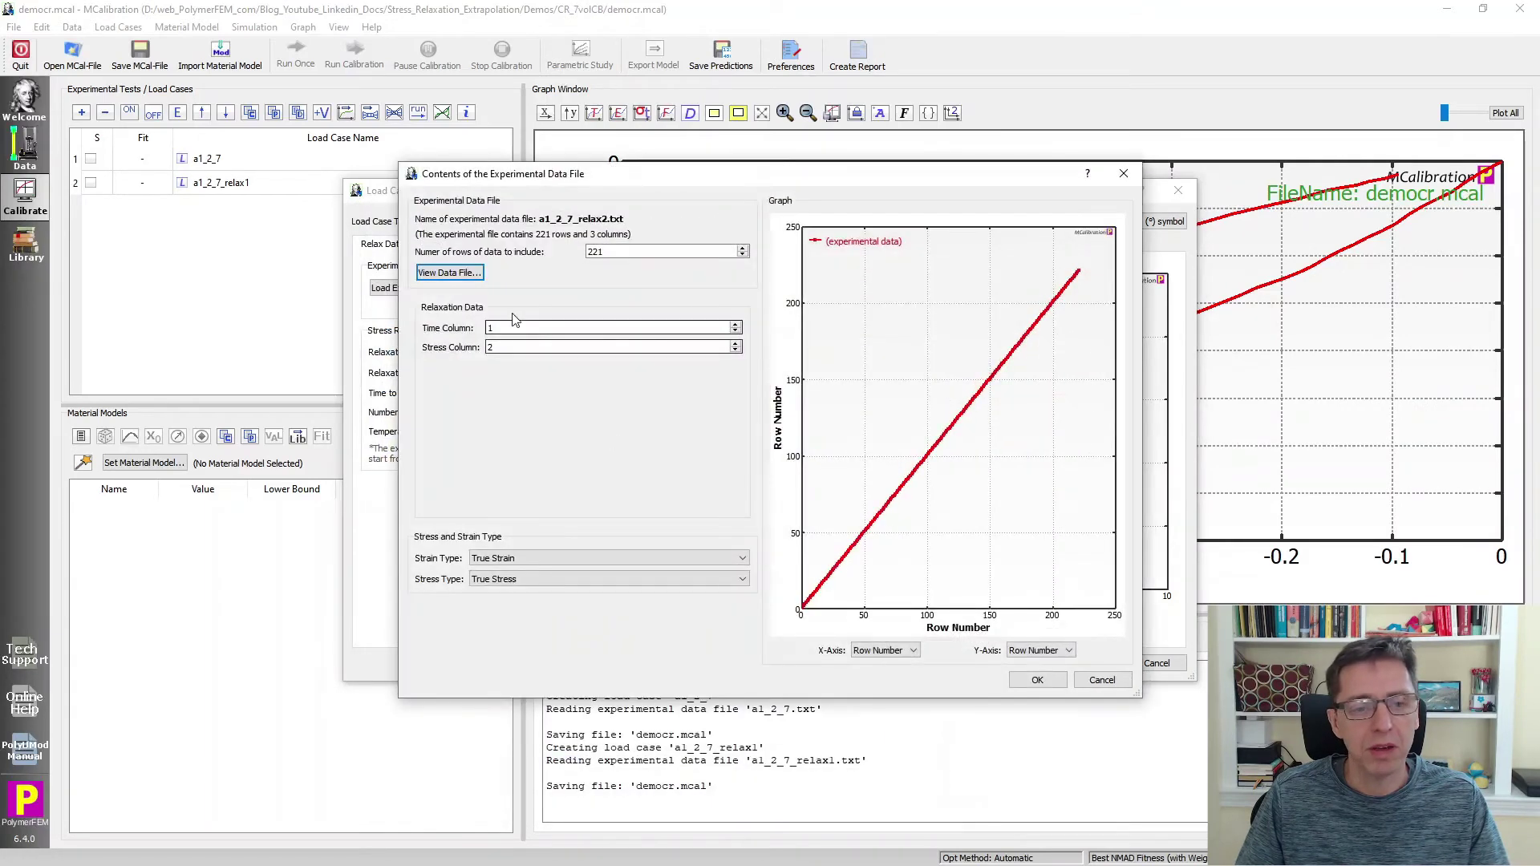
{"action": "left_click", "coordinate": [737, 346]}
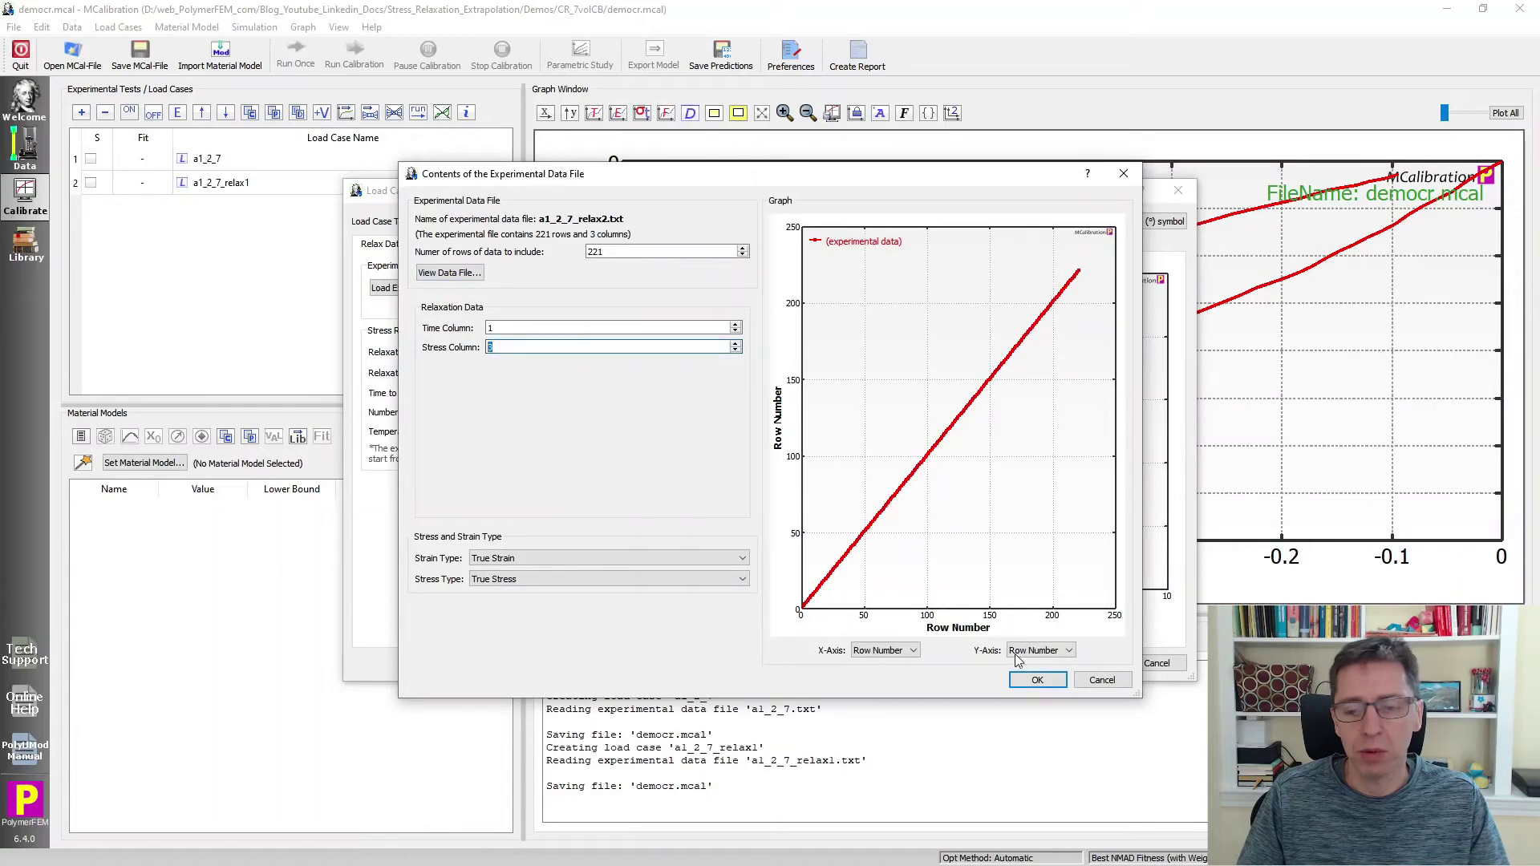
{"action": "left_click", "coordinate": [1029, 679]}
Step: Set the a1_2_7_relax2 relaxation strain to -0.58 and its time to reach it to 6 seconds, saving the load case and project
{"action": "double_click", "coordinate": [568, 372]}
{"action": "type", "text": "-0"}
{"action": "left_click_drag", "start_coordinate": [760, 193], "coordinate": [673, 124]}
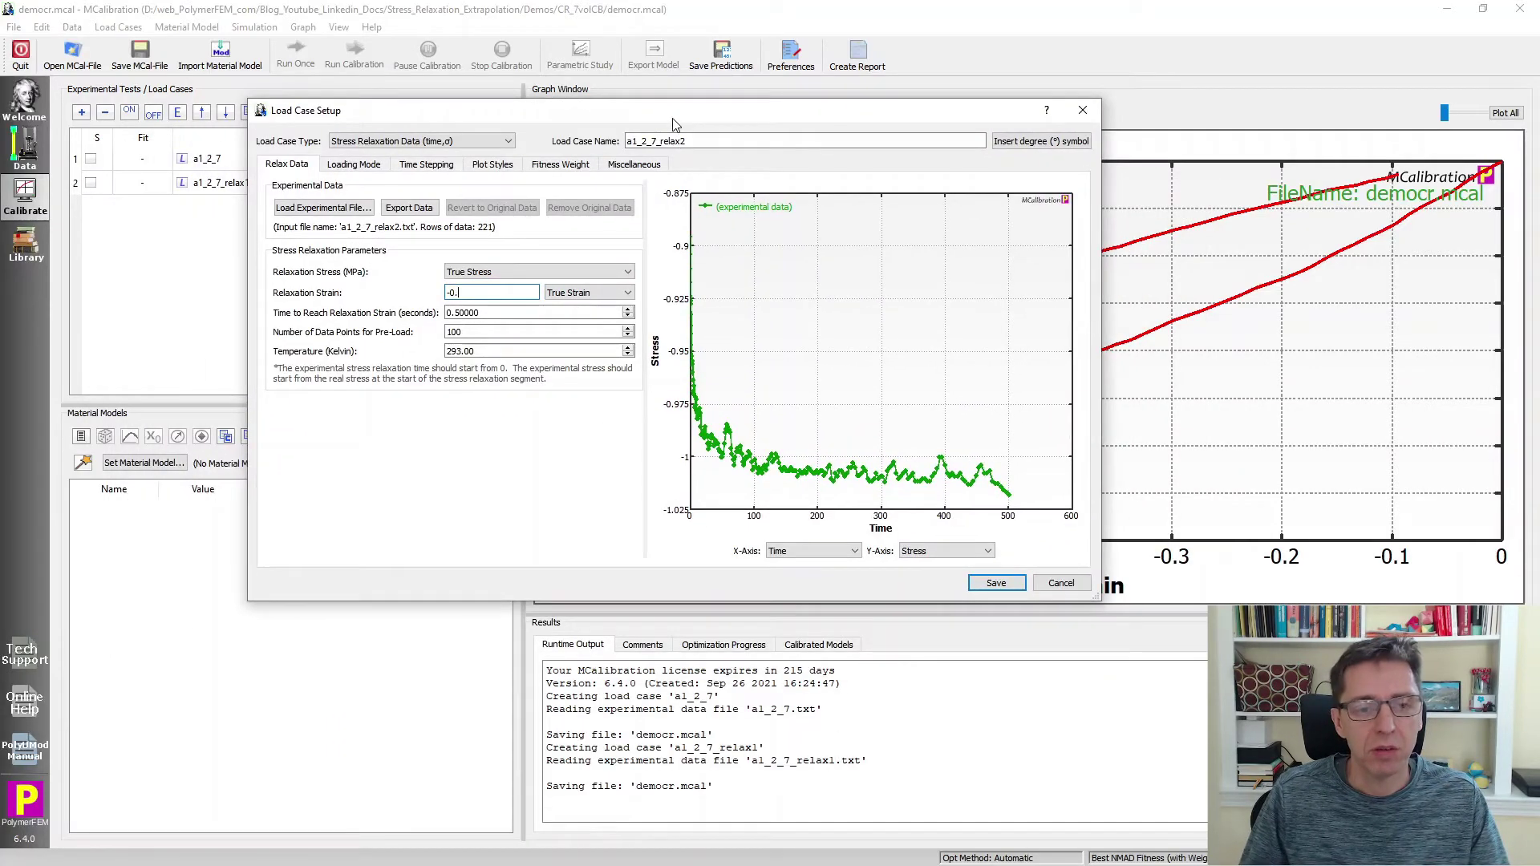
{"action": "type", "text": ".58"}
{"action": "left_click", "coordinate": [580, 312]}
{"action": "double_click", "coordinate": [579, 312]}
{"action": "type", "text": "6"}
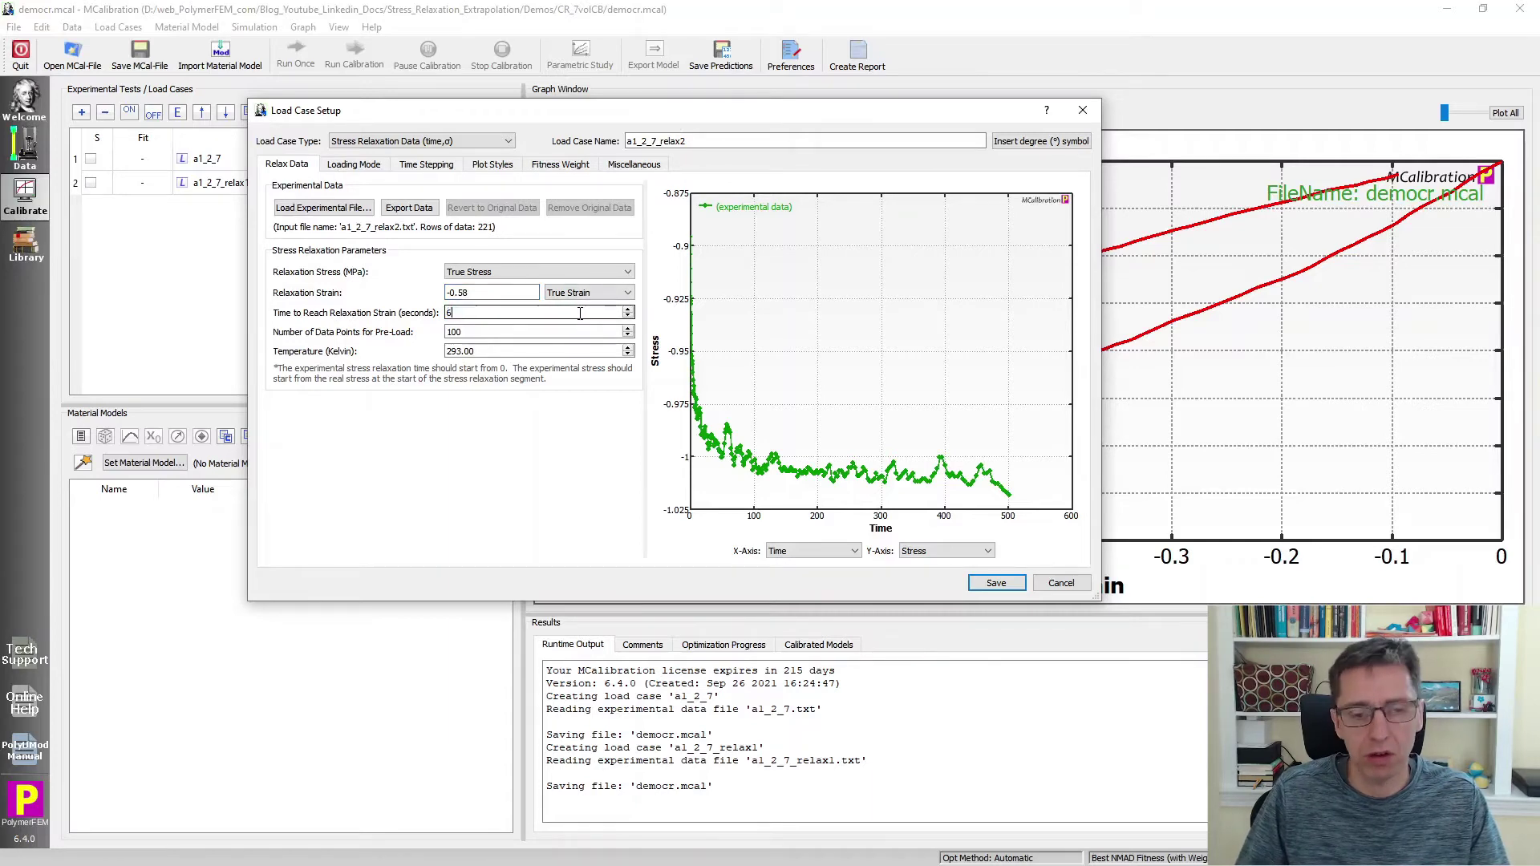
{"action": "left_click", "coordinate": [995, 583]}
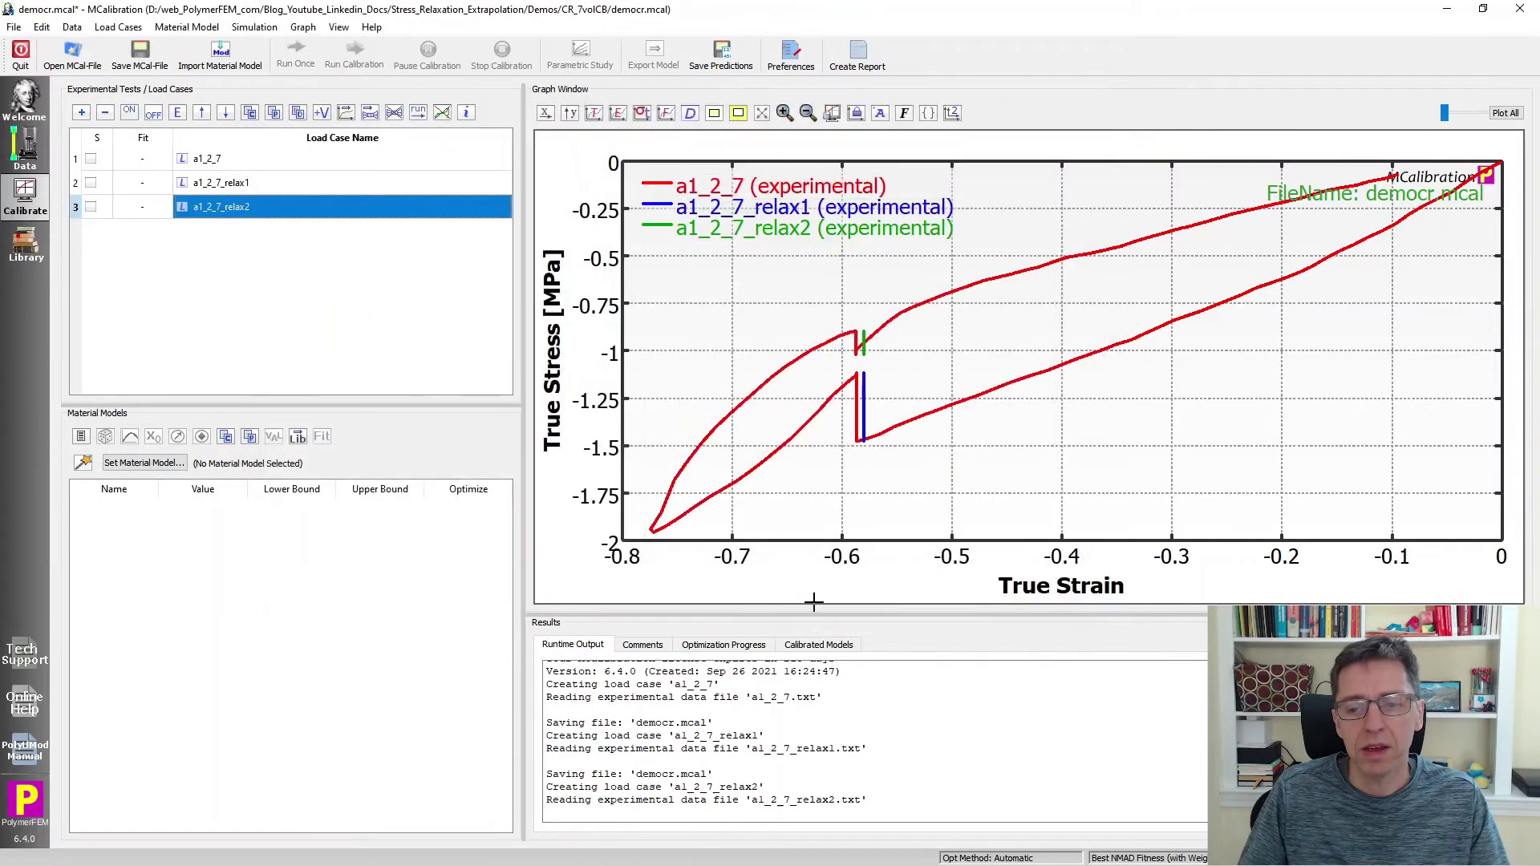
{"action": "left_click", "coordinate": [139, 54]}
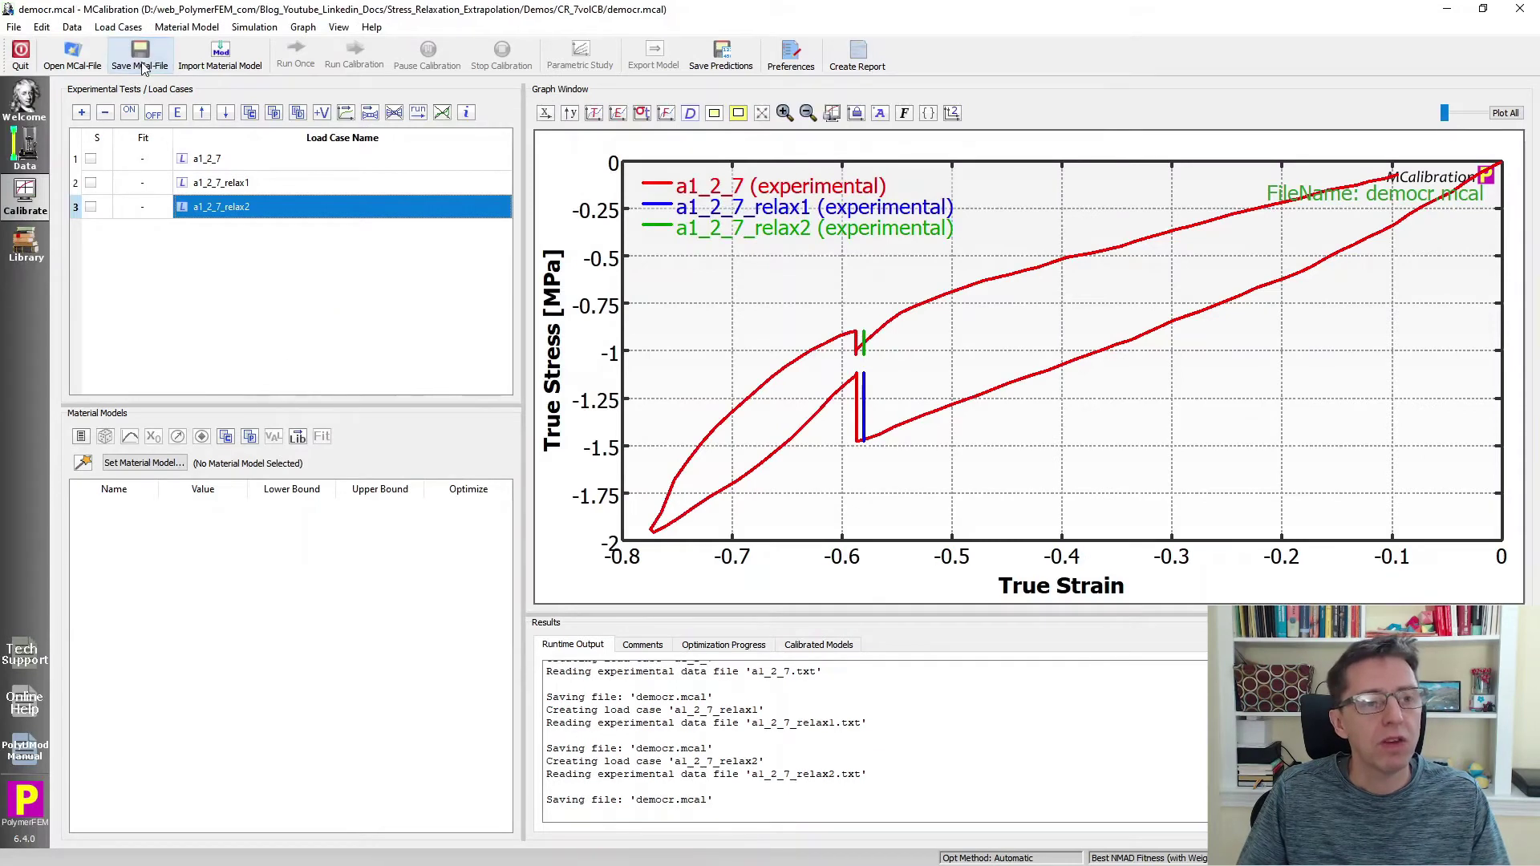
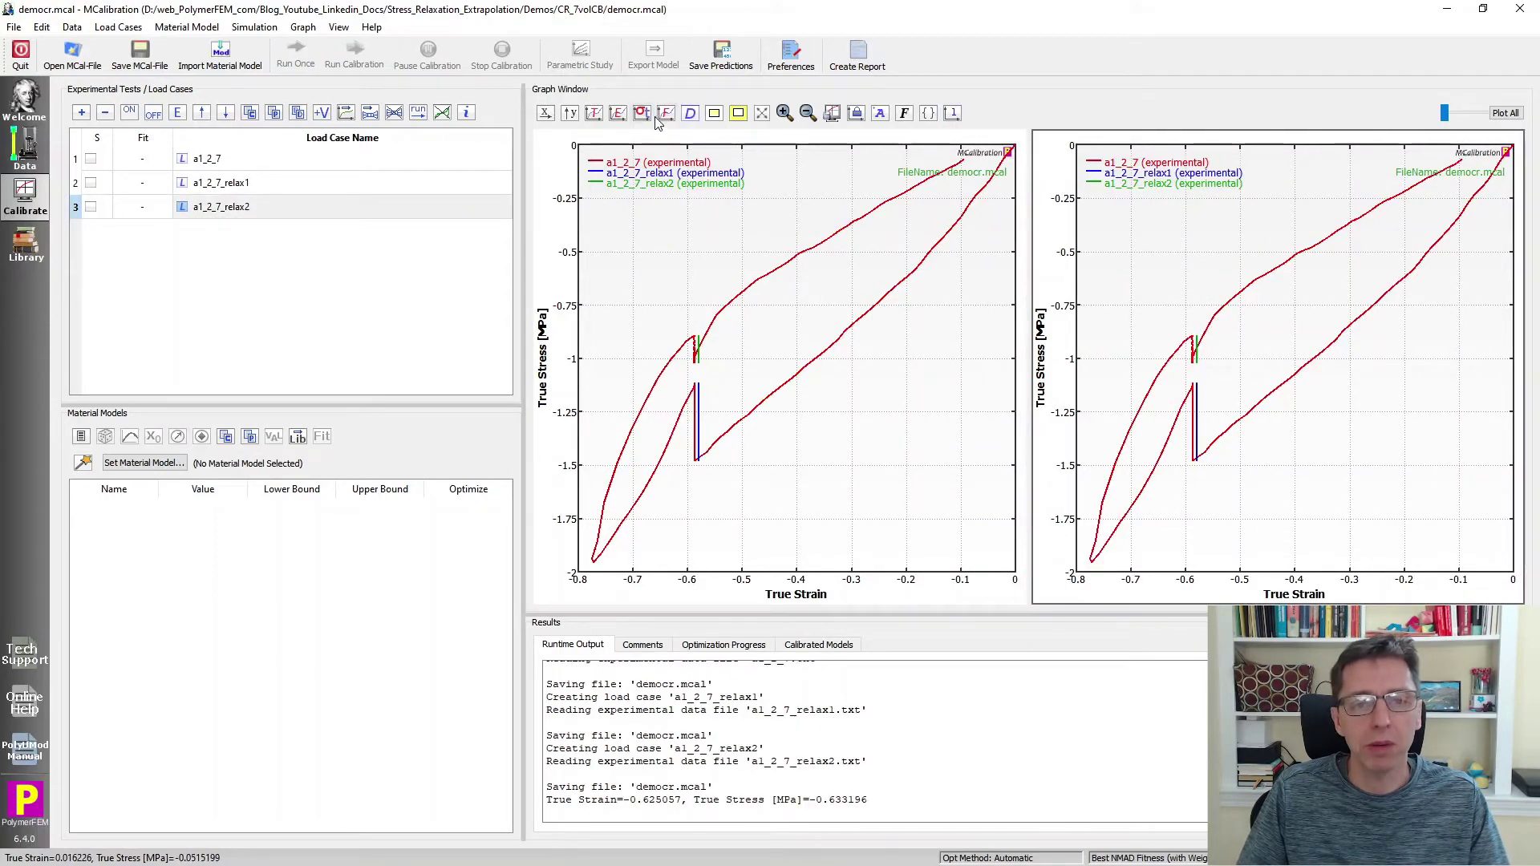
Step: Plot engineering stress versus time in the second graph and deactivate the full-test load case a1_2_7
{"action": "left_click", "coordinate": [646, 114]}
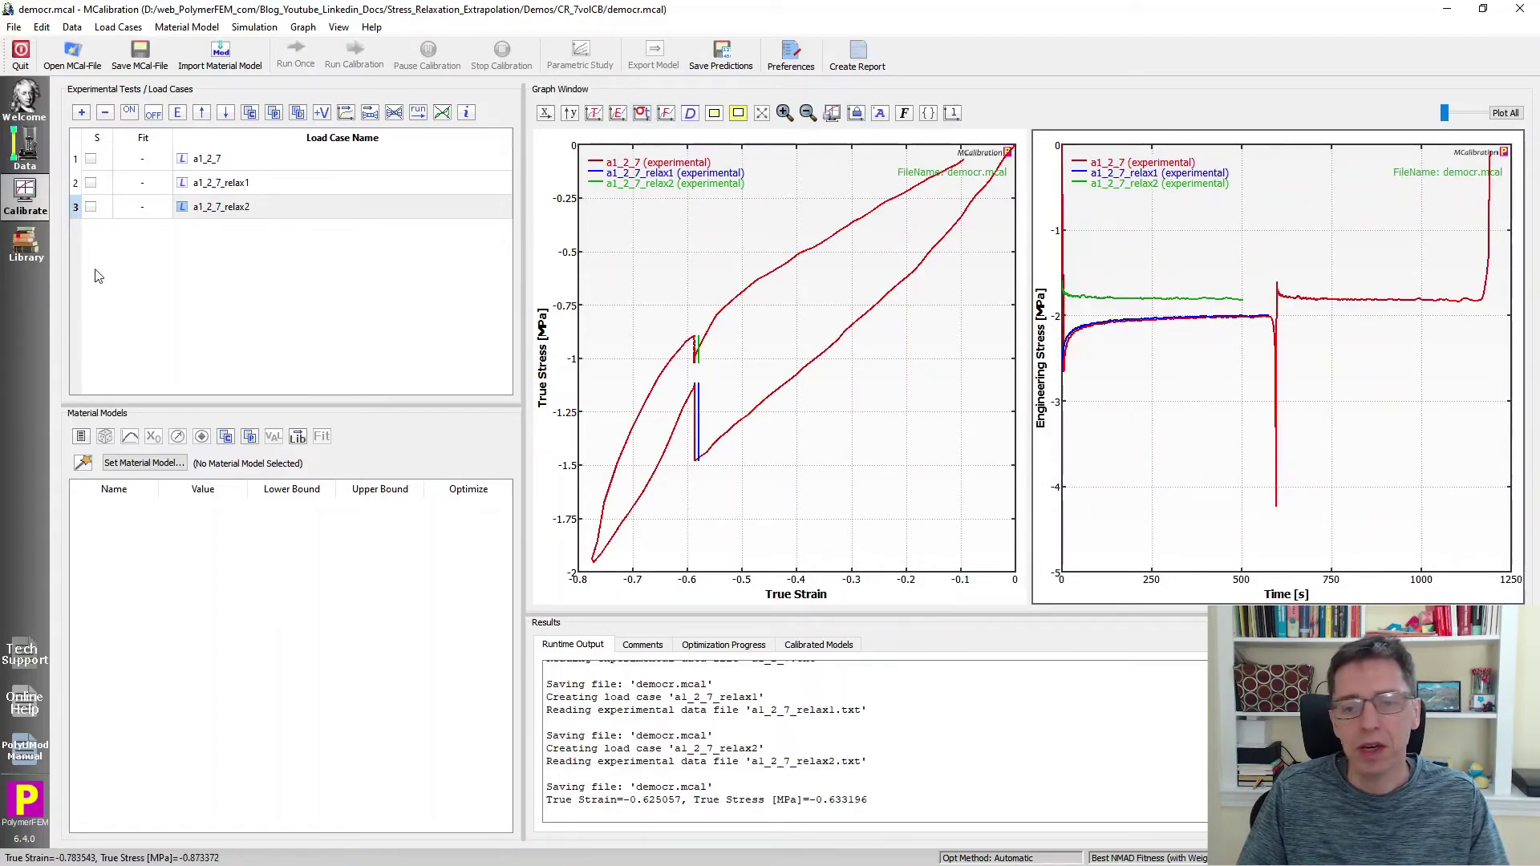
{"action": "left_click", "coordinate": [287, 201]}
{"action": "left_click", "coordinate": [273, 163]}
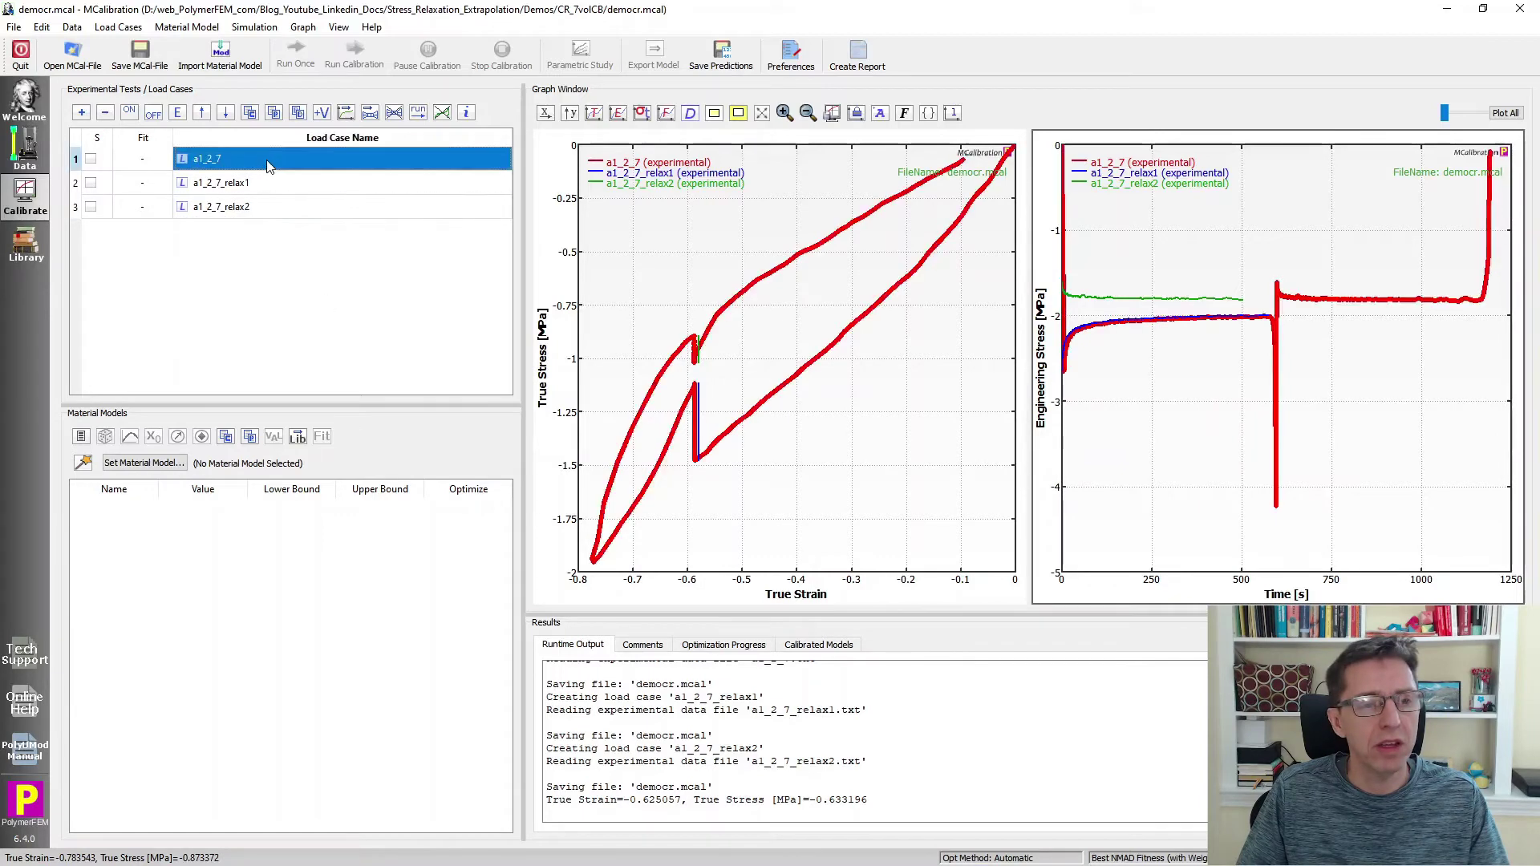
{"action": "left_click", "coordinate": [153, 113]}
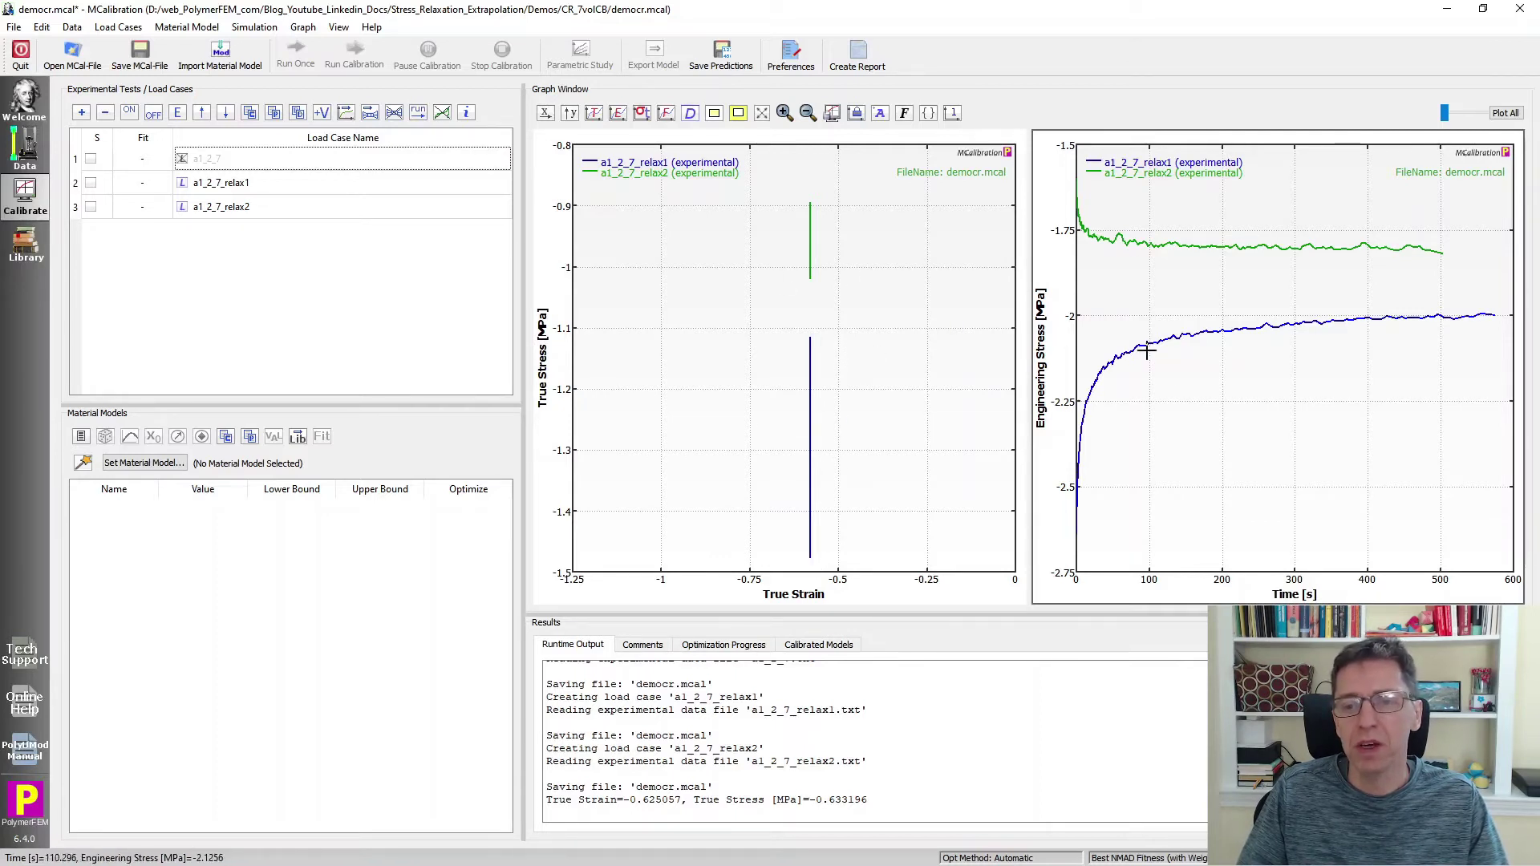
Step: Show only the engineering stress versus time graph and switch its time axis to a log scale
{"action": "left_click", "coordinate": [953, 113]}
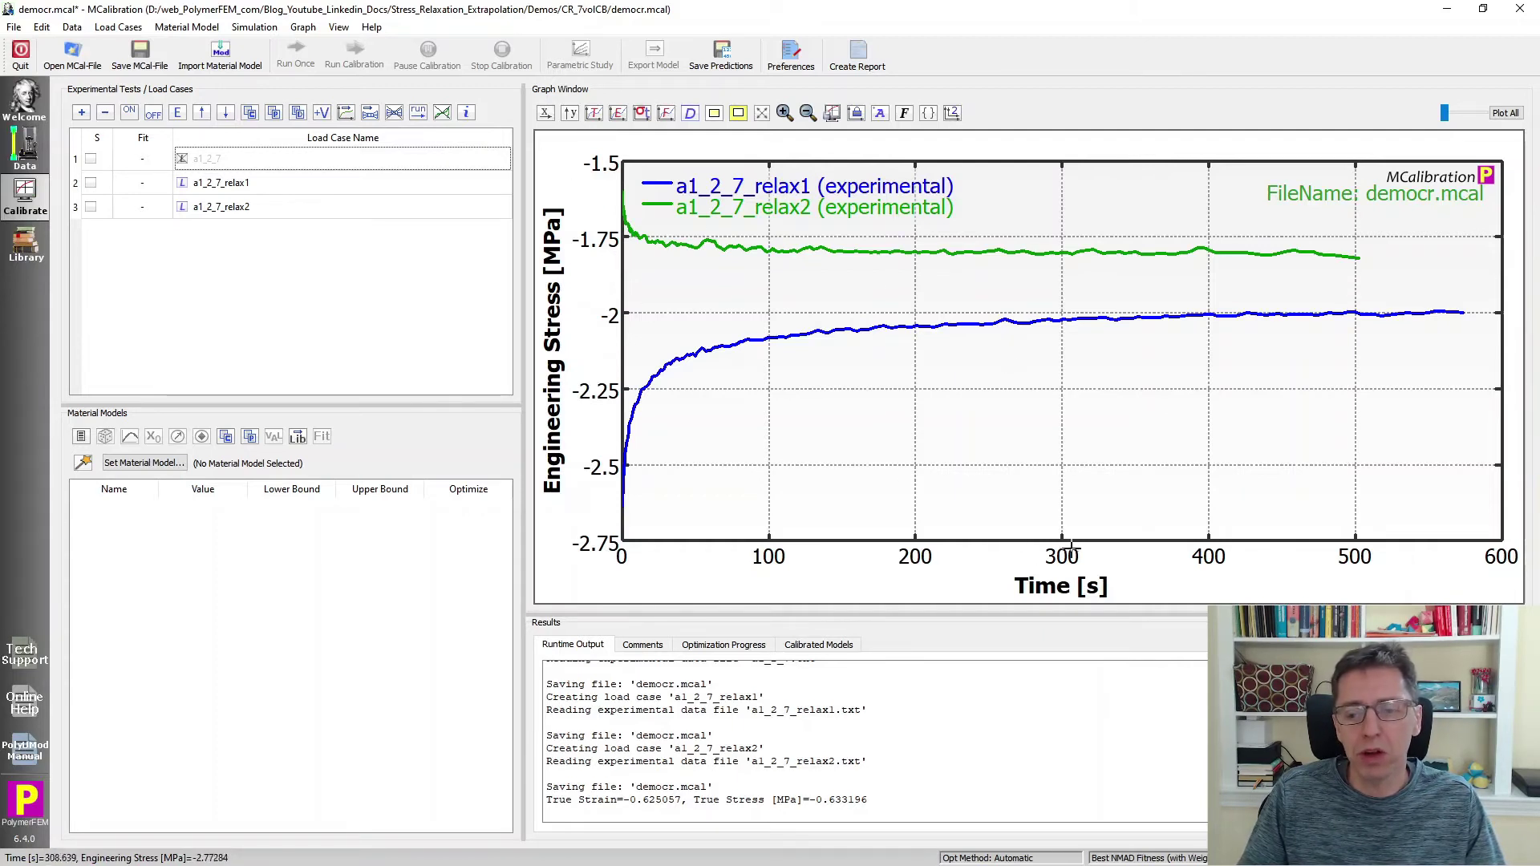
{"action": "left_click", "coordinate": [545, 114]}
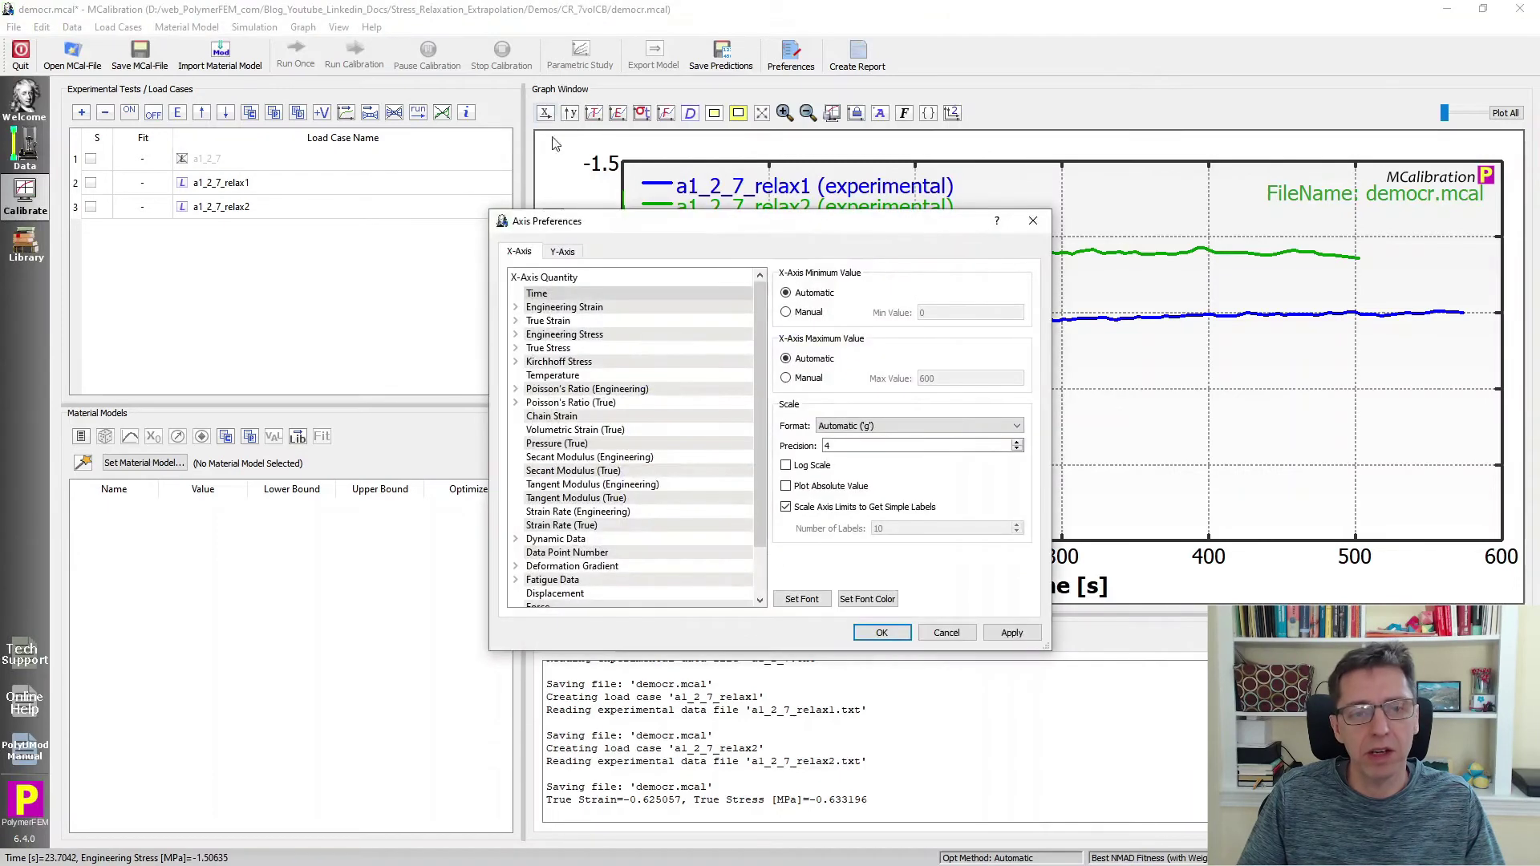
{"action": "left_click", "coordinate": [879, 632]}
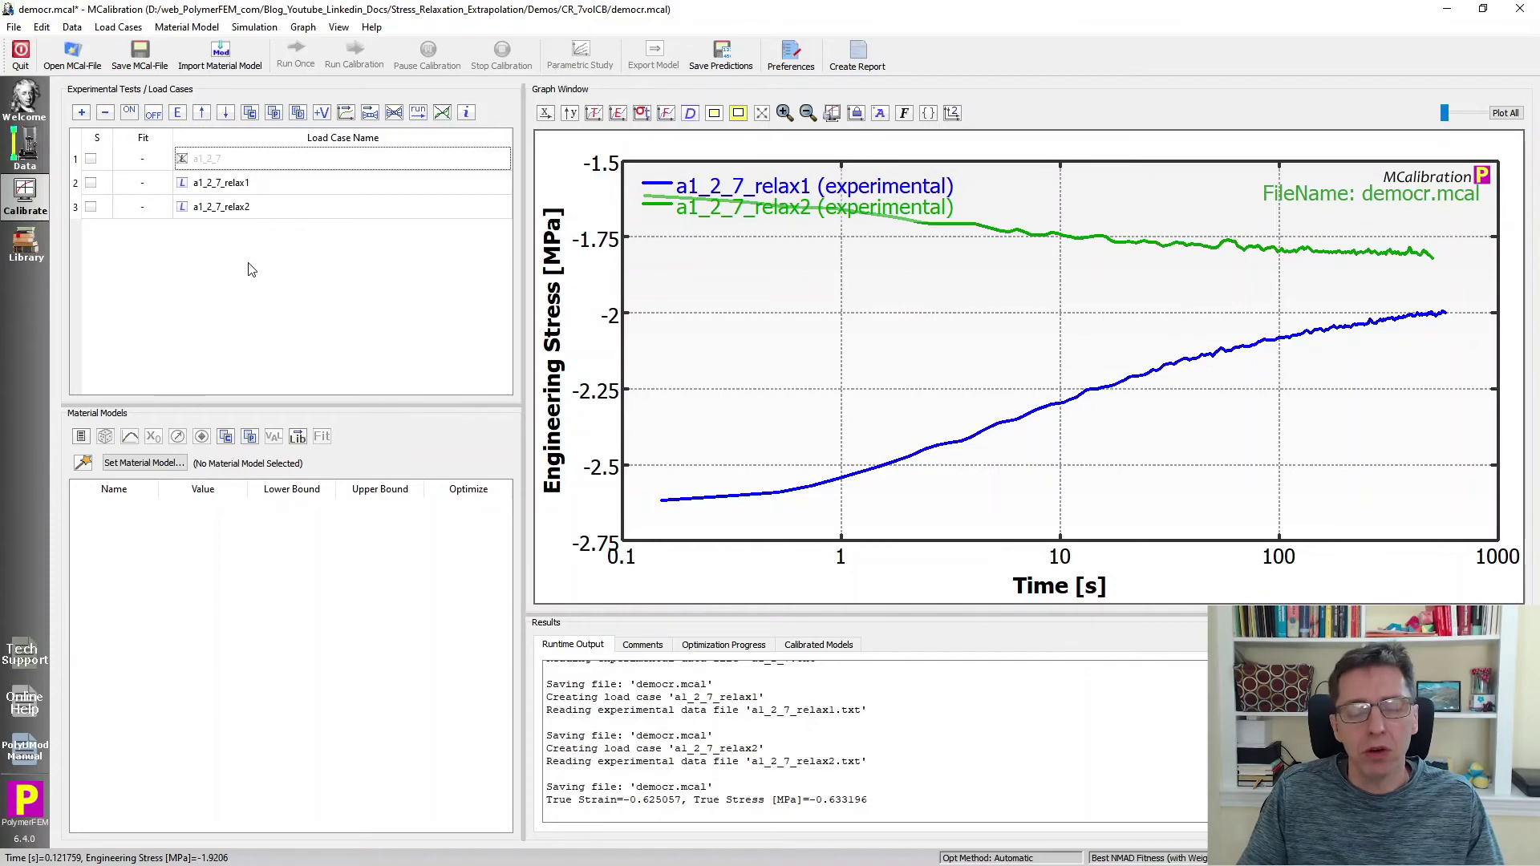
Step: Return the graph to true stress versus true strain and select the deactivated a1_2_7 load case
{"action": "left_click", "coordinate": [594, 113]}
{"action": "left_click", "coordinate": [243, 169]}
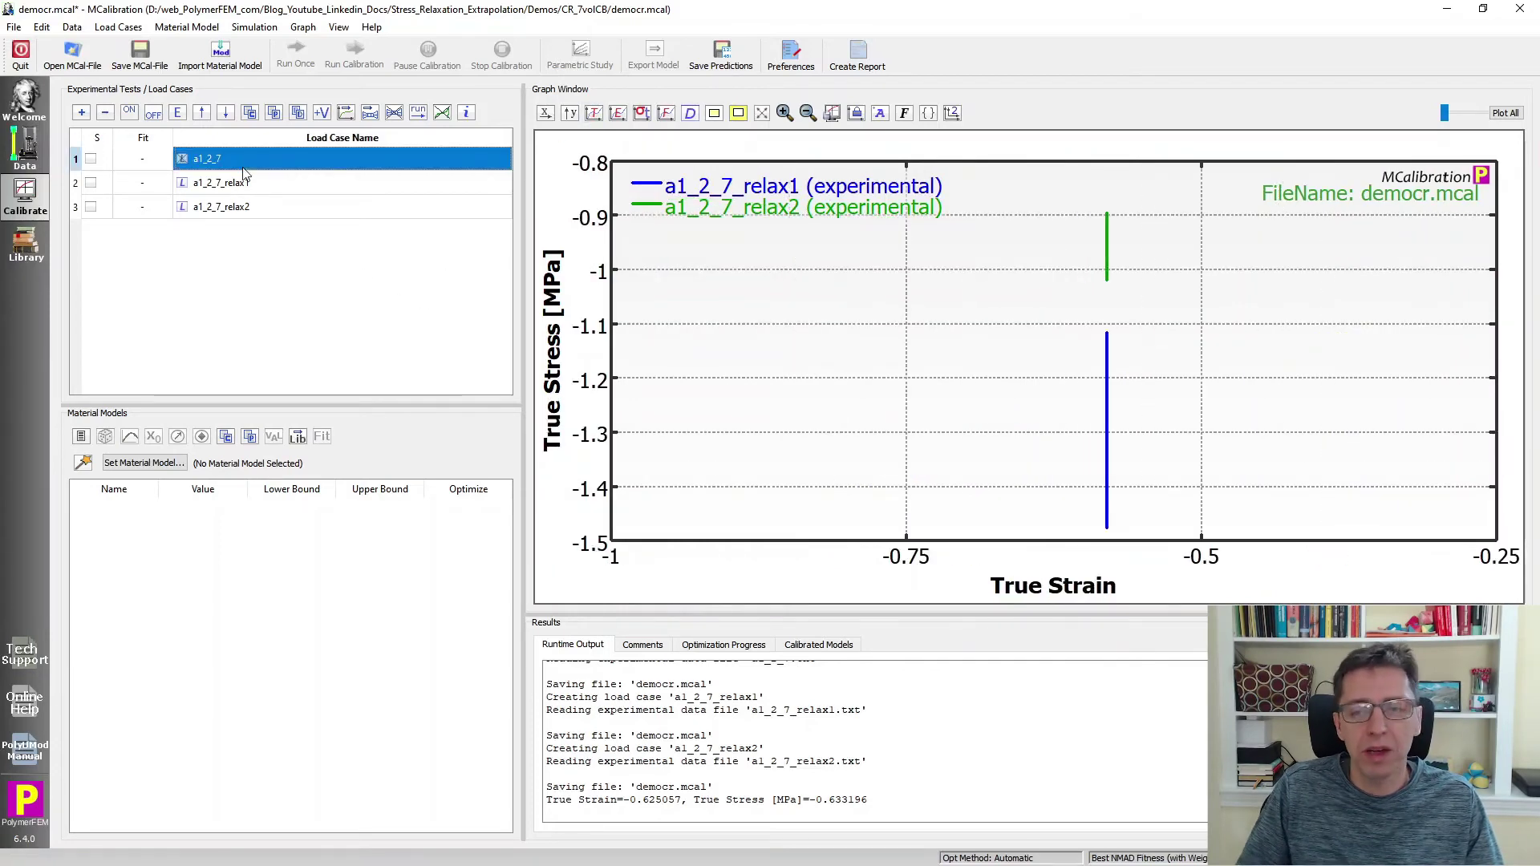